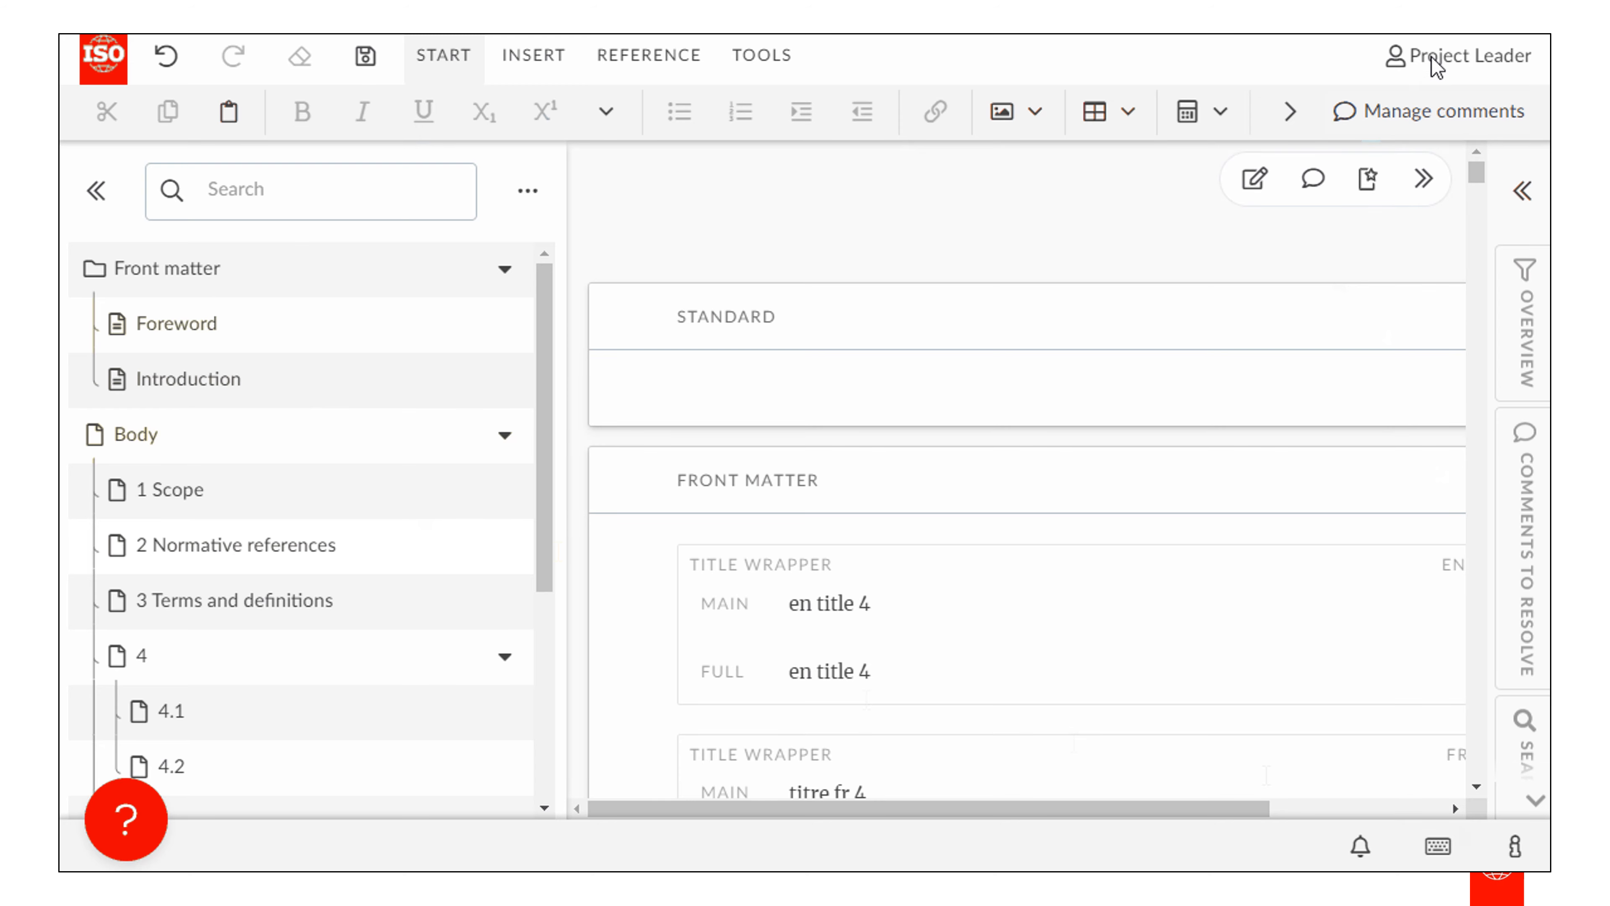
Collapse the document outline and look through the Overview, Comments to resolve, Search and XML source sidebars before closing the sidebar
mouse_move(1493, 61)
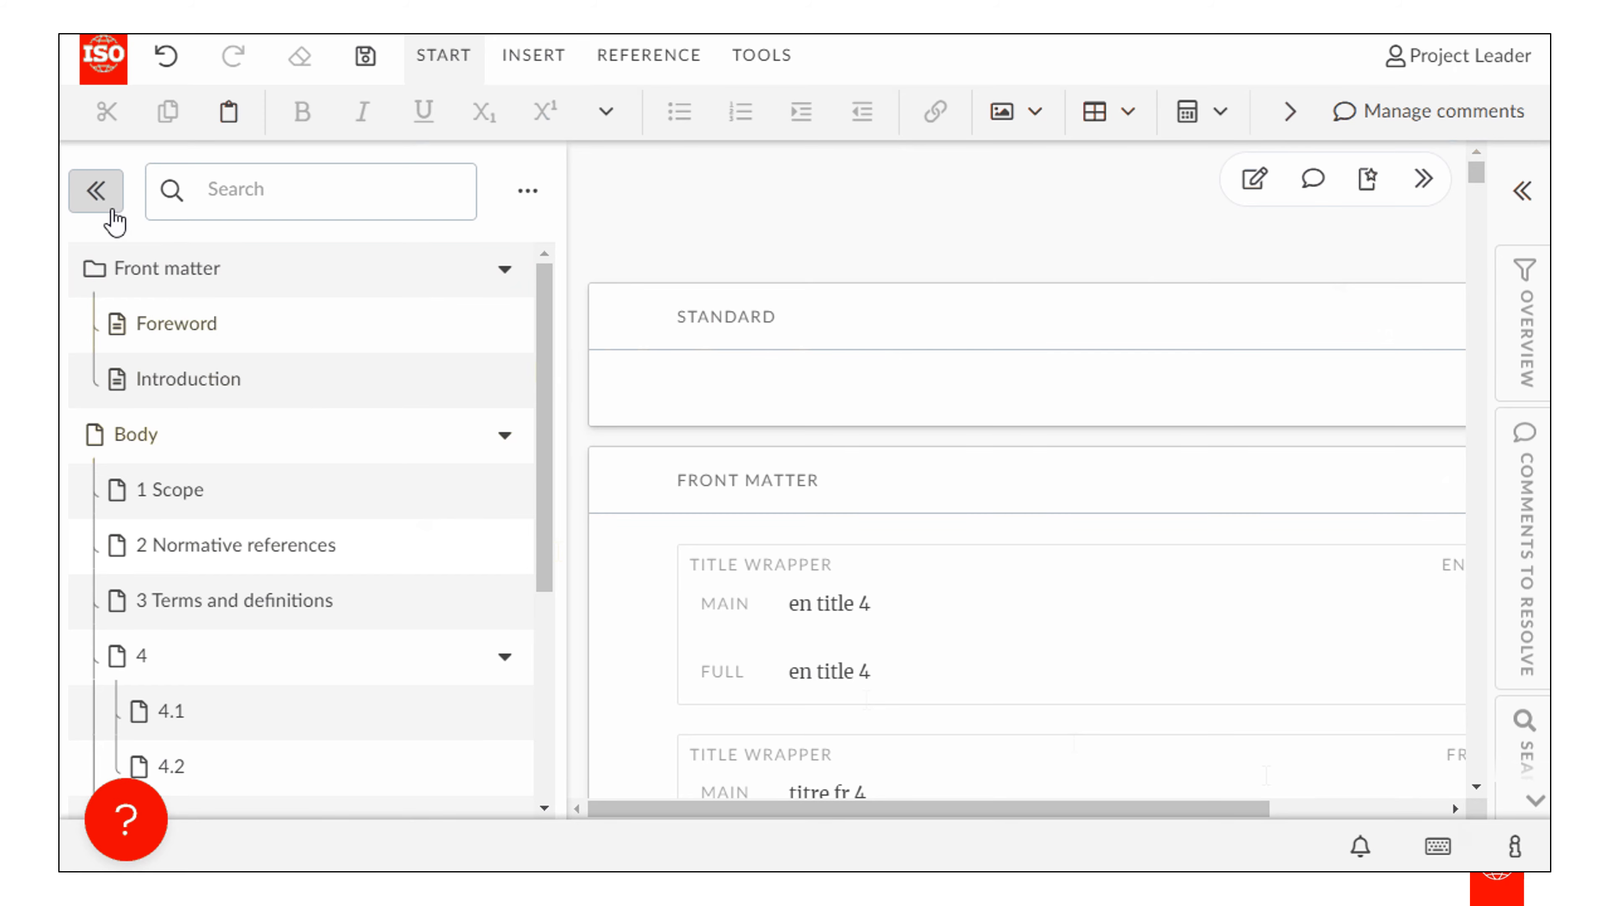
left_click(101, 193)
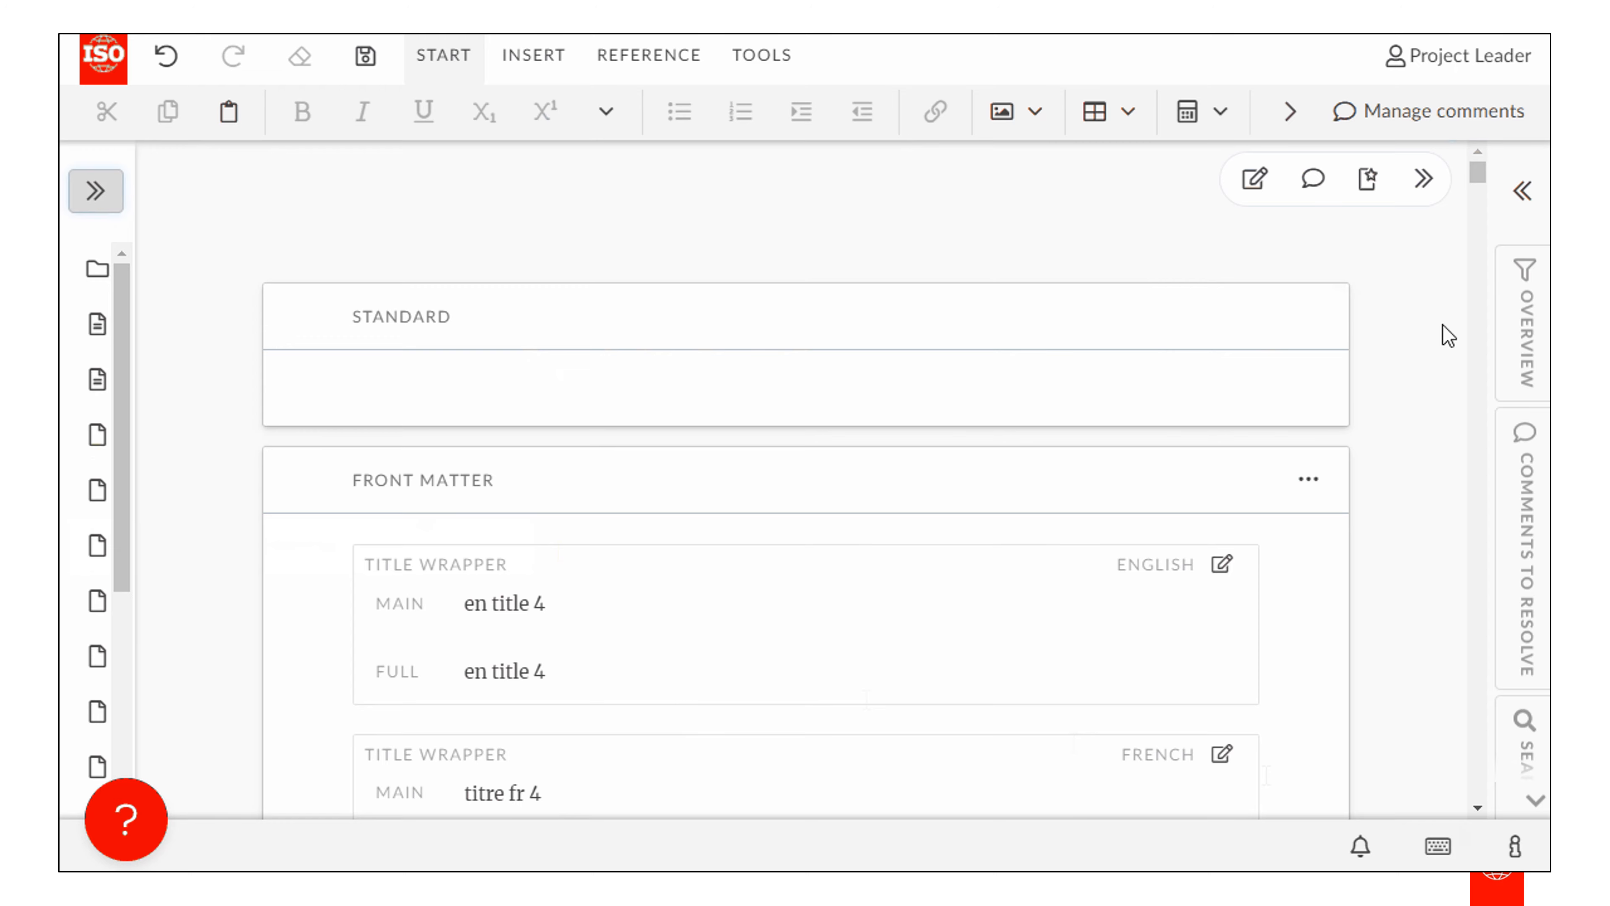
left_click(1526, 337)
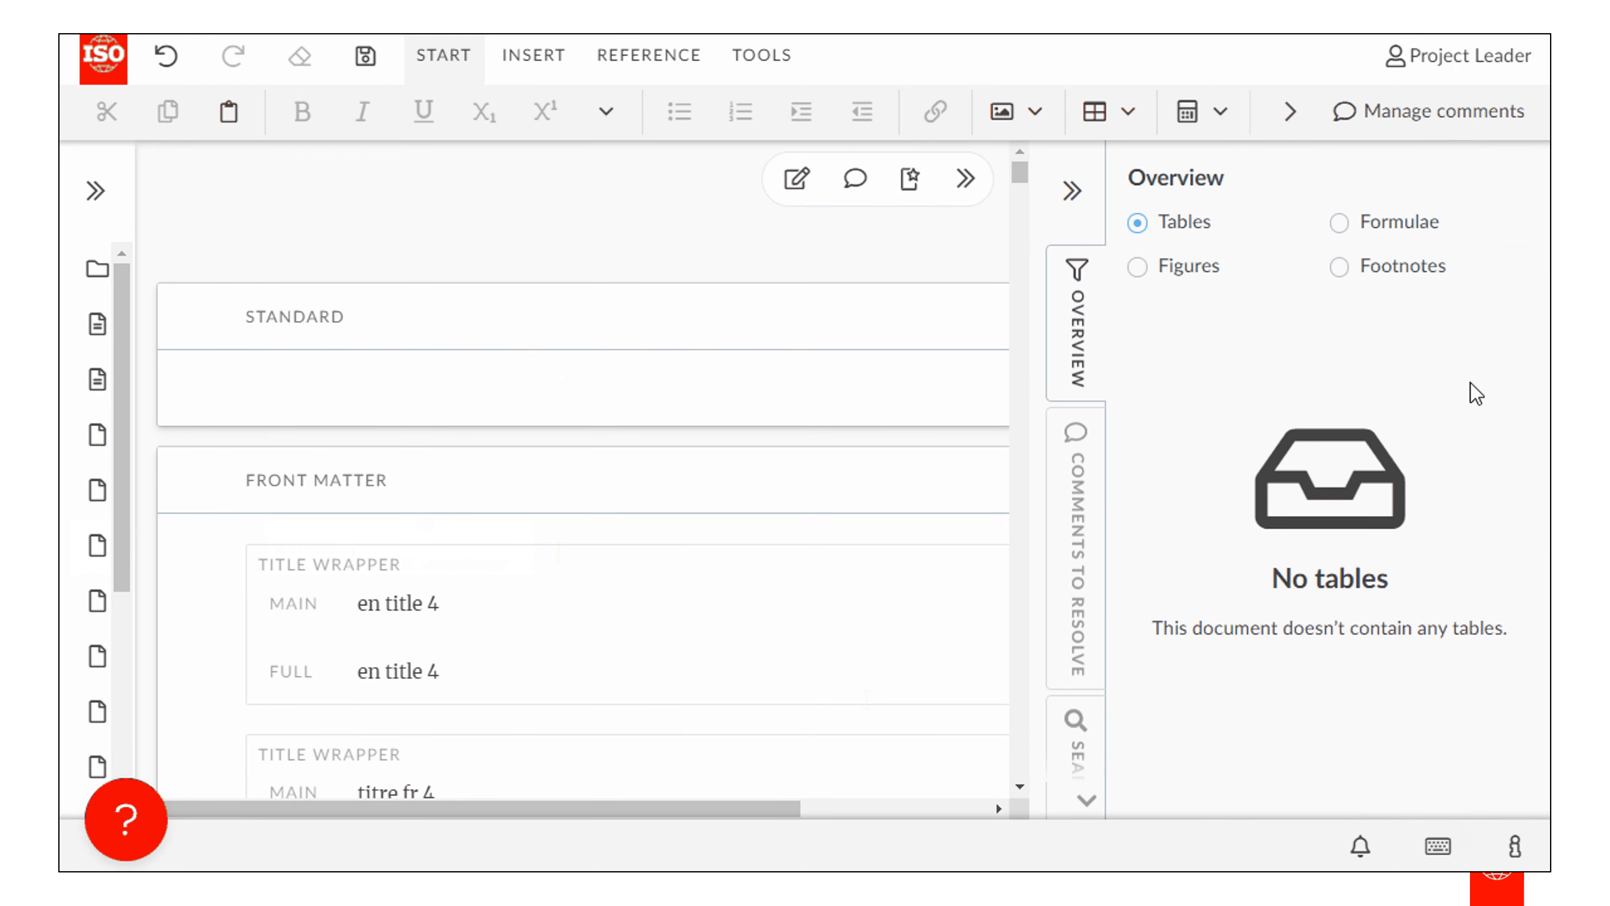
left_click(1078, 589)
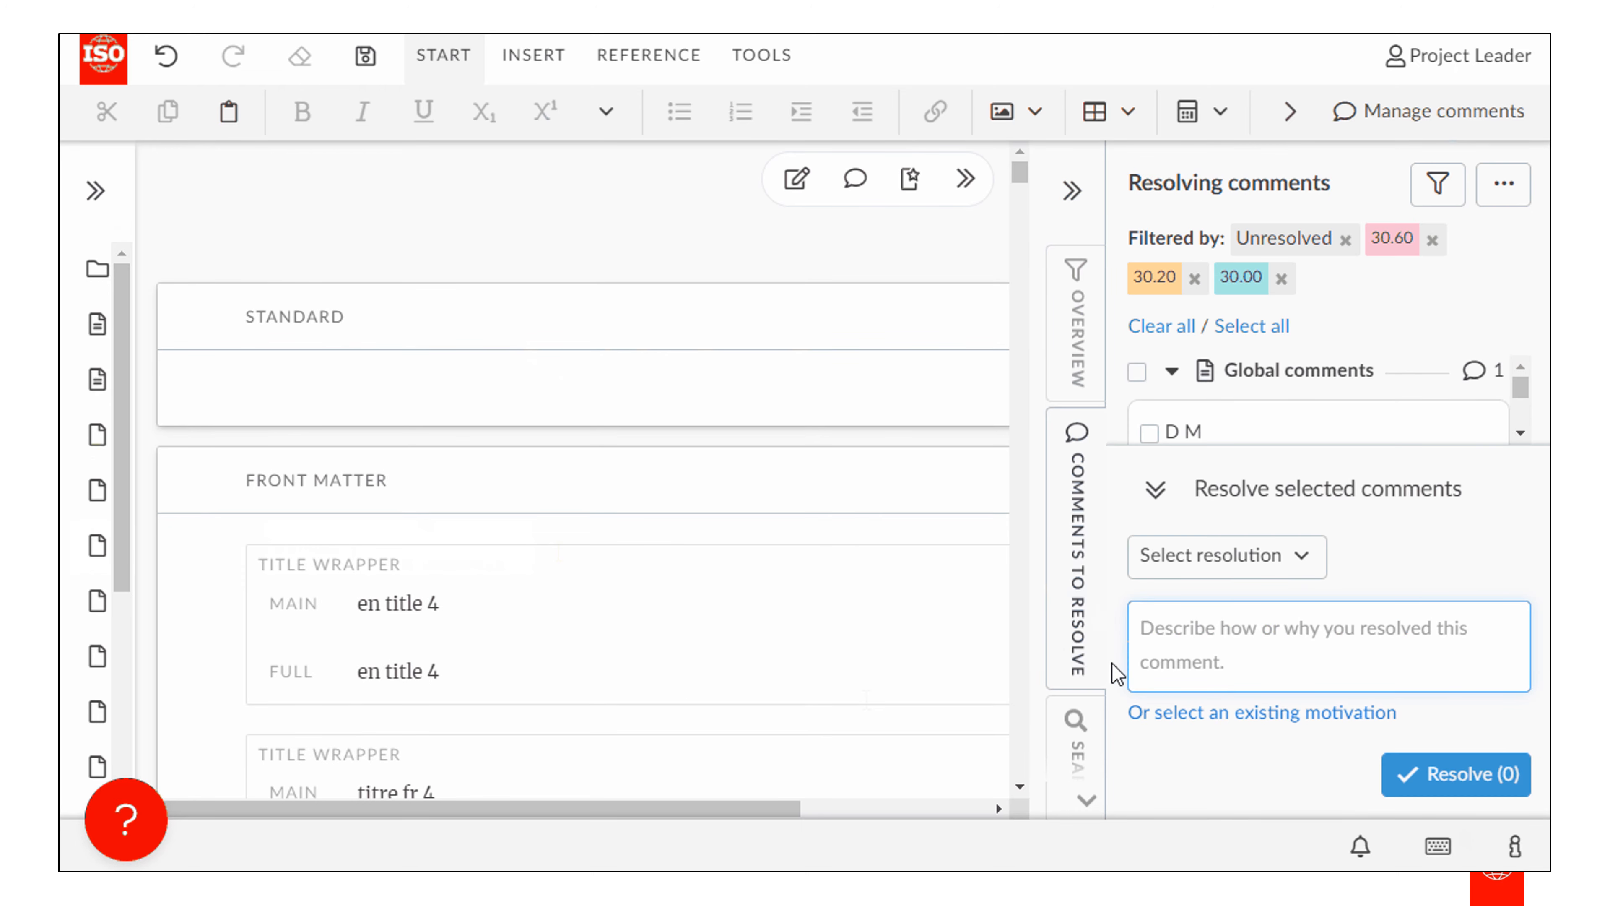
left_click(1071, 764)
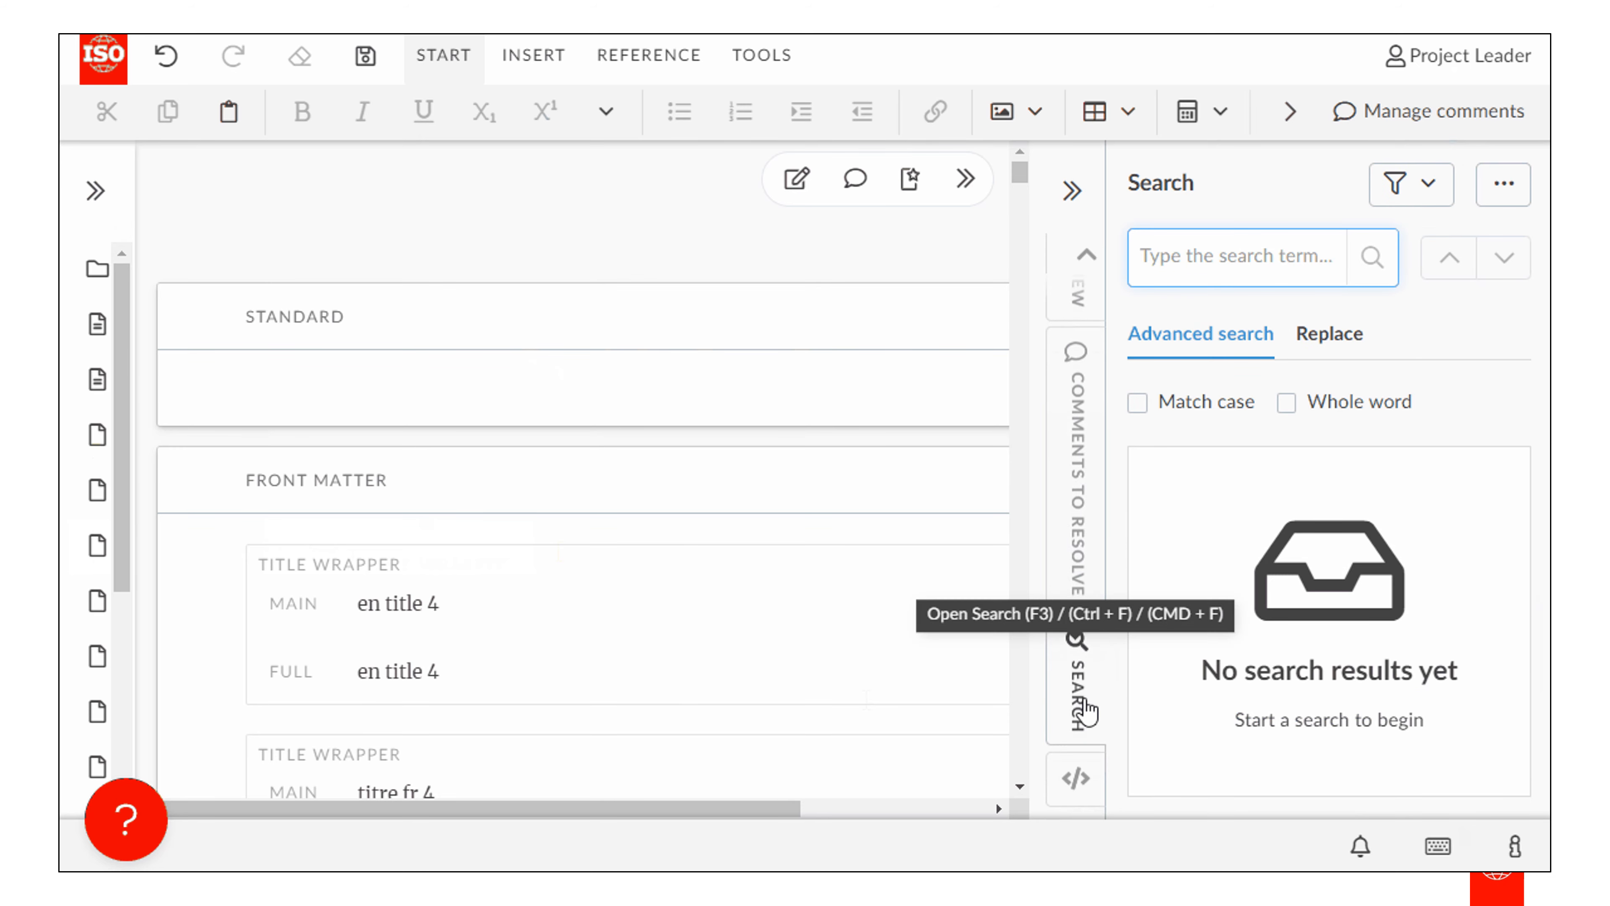
left_click(1078, 781)
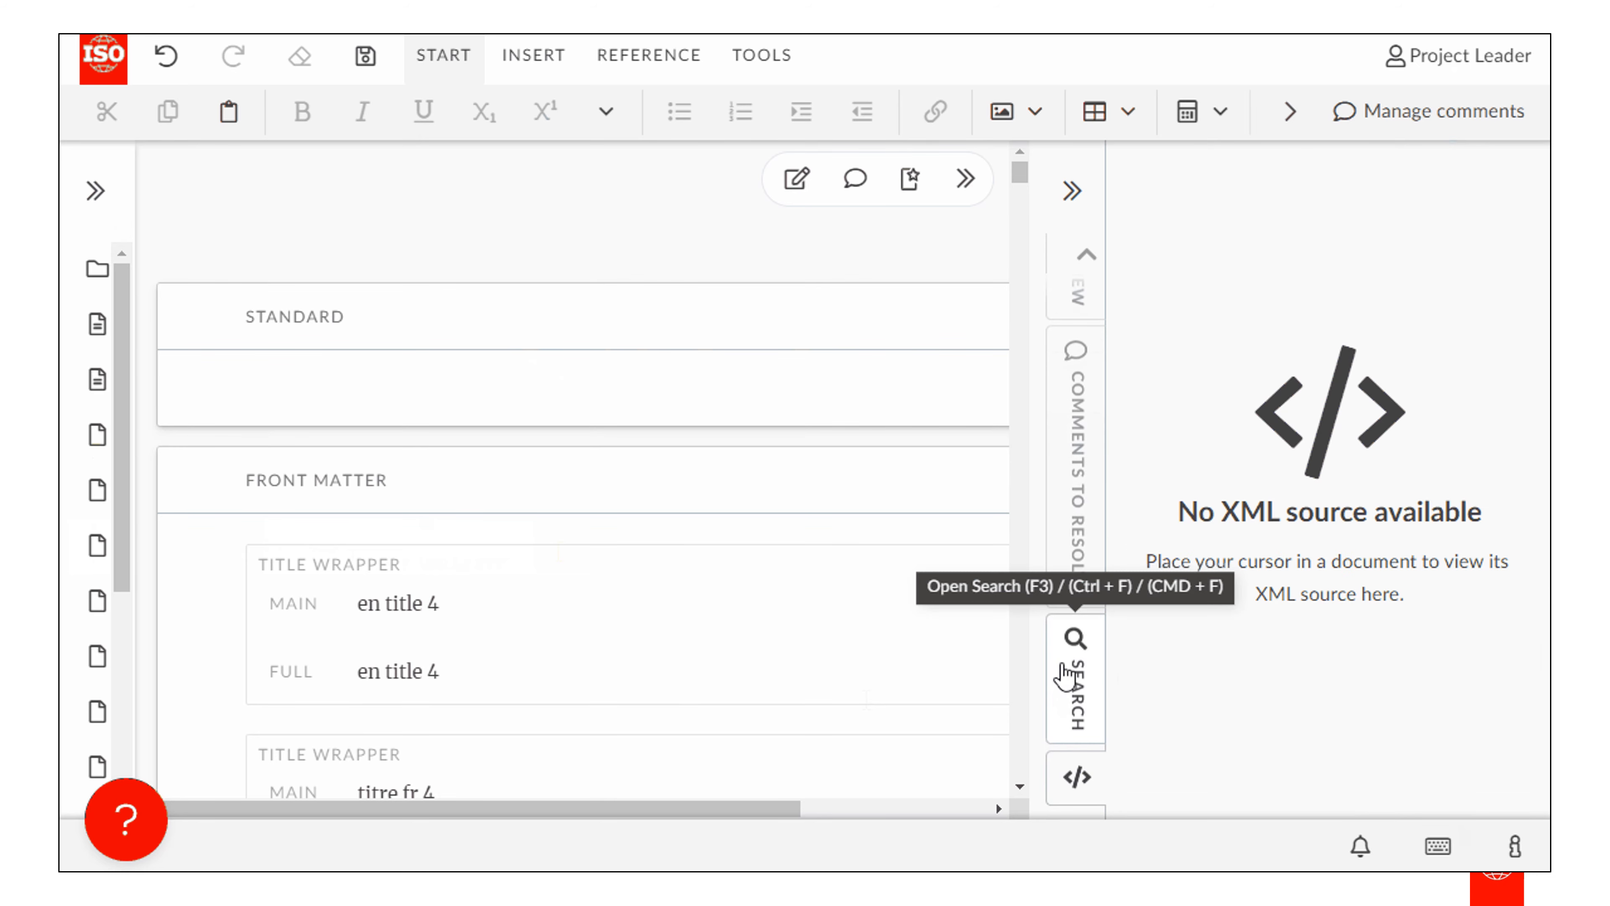
scroll(1059, 676, "up", 2)
left_click(1094, 372)
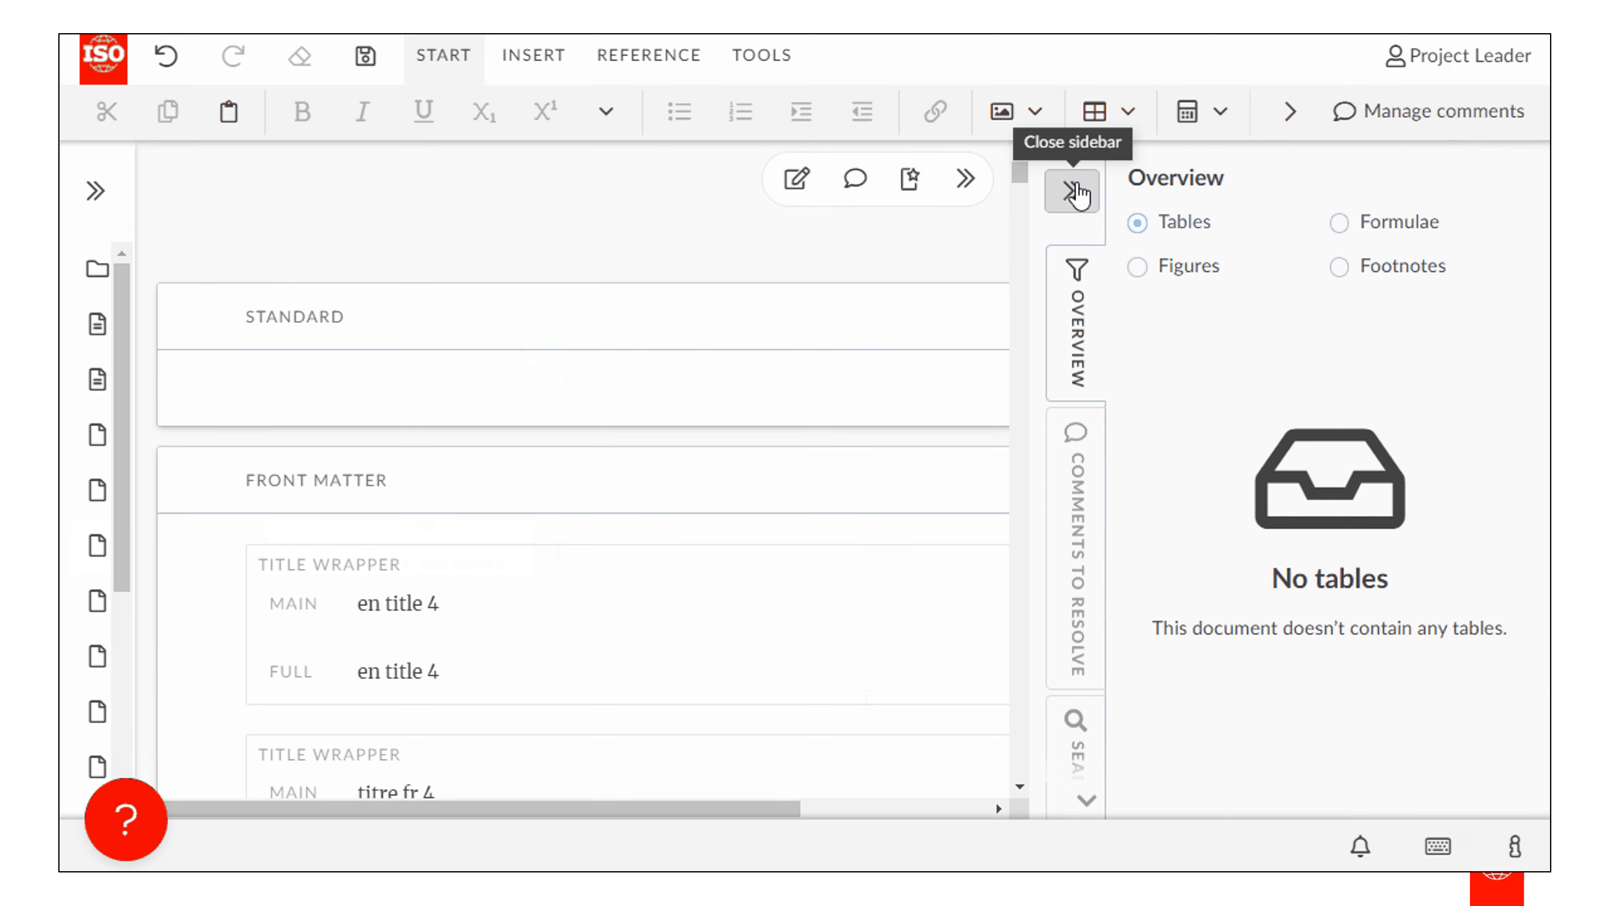
left_click(1078, 191)
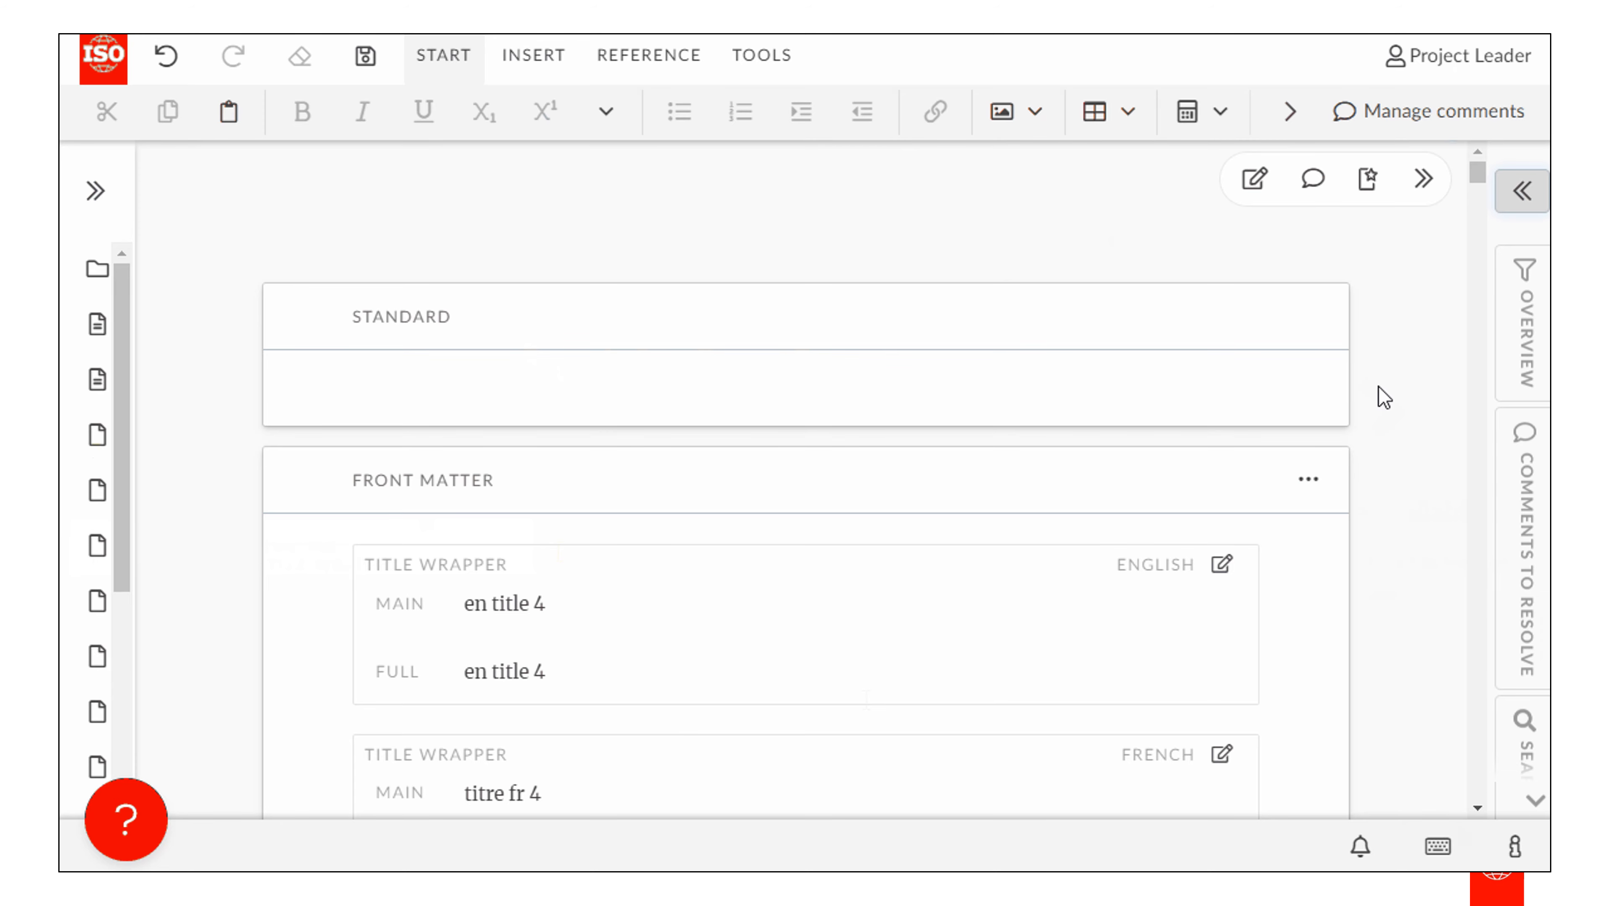
Show the comment balloons, close the Comments navigator and view the comments beside the front matter and Foreword
left_click(1318, 212)
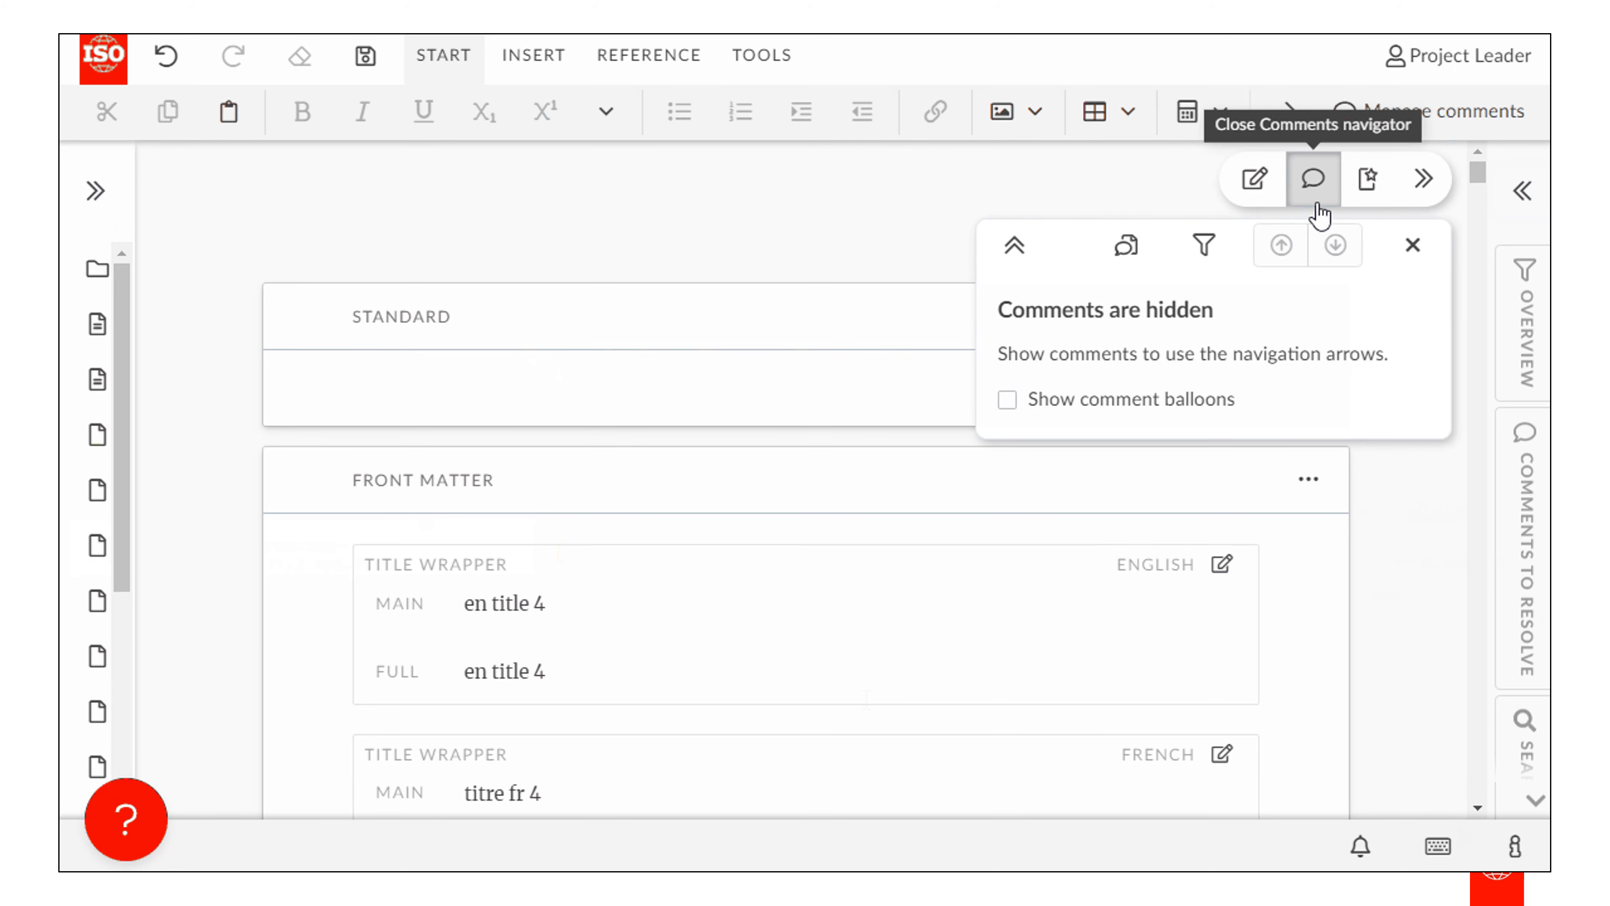
left_click(1018, 403)
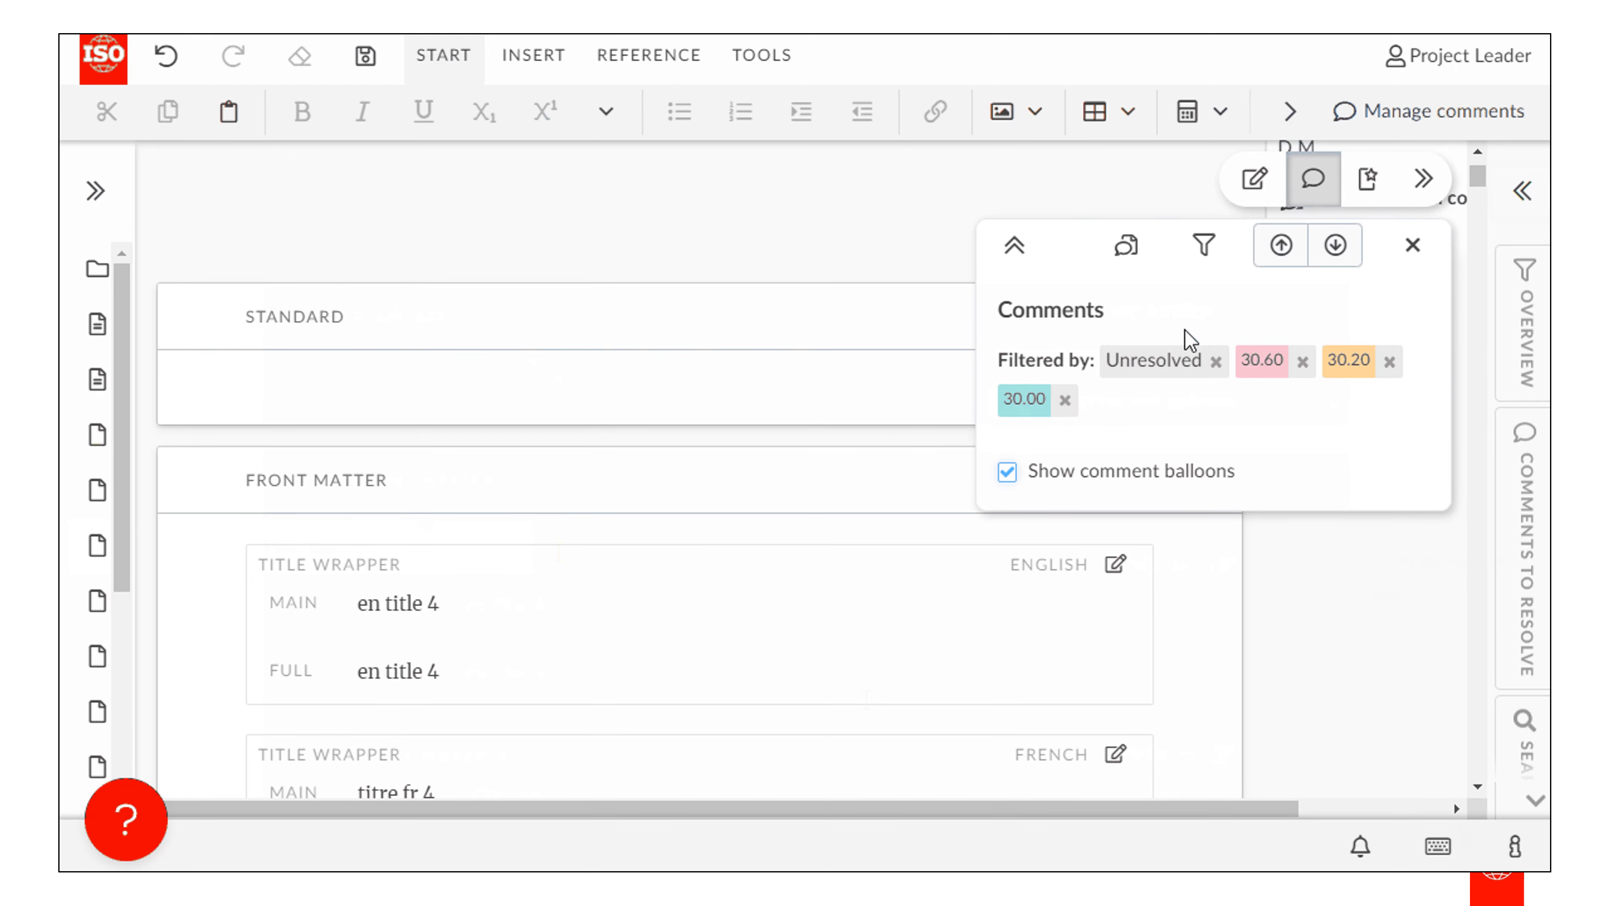
left_click(1414, 247)
left_click_drag(1252, 809, 1452, 809)
scroll(1353, 619, "down", 5)
scroll(1352, 619, "down", 10)
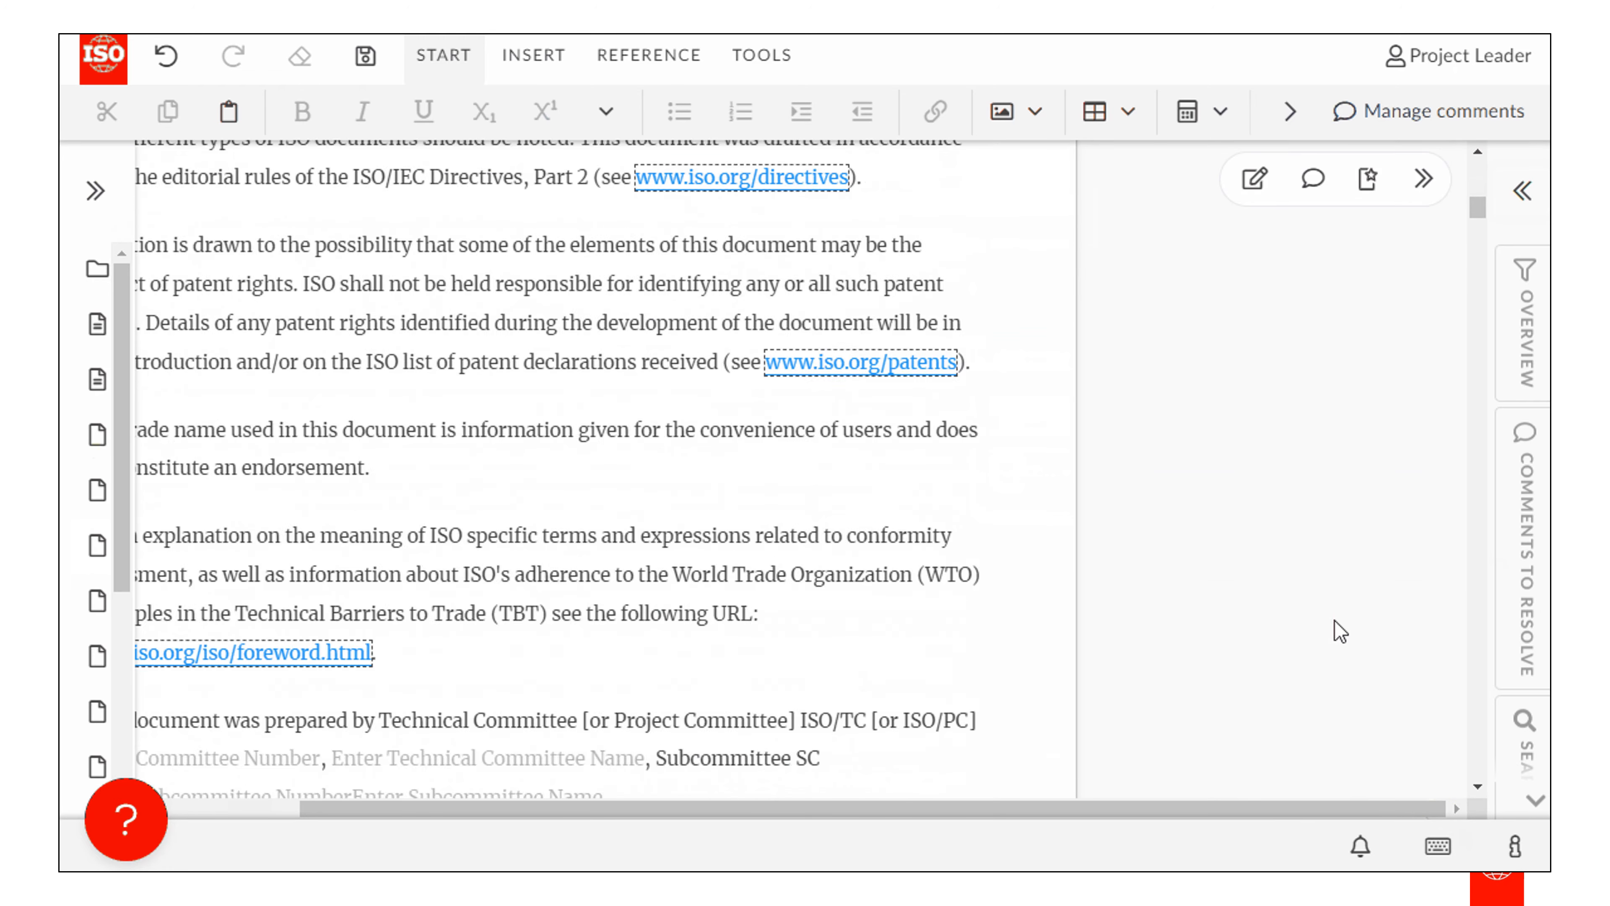
scroll(1338, 630, "up", 12)
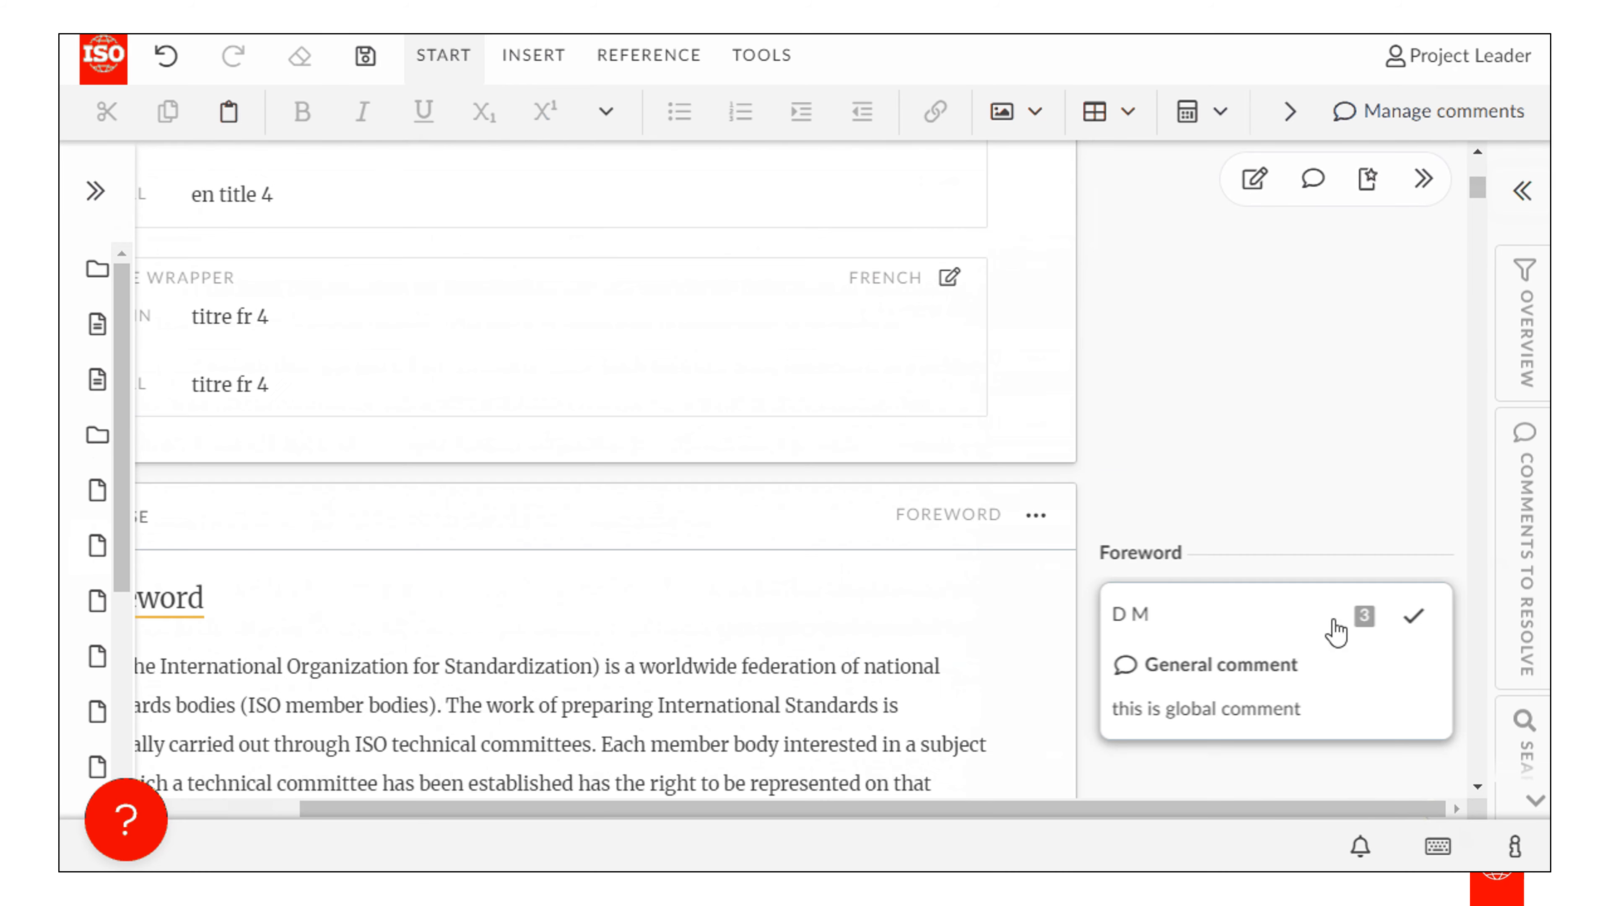
scroll(1338, 630, "up", 1)
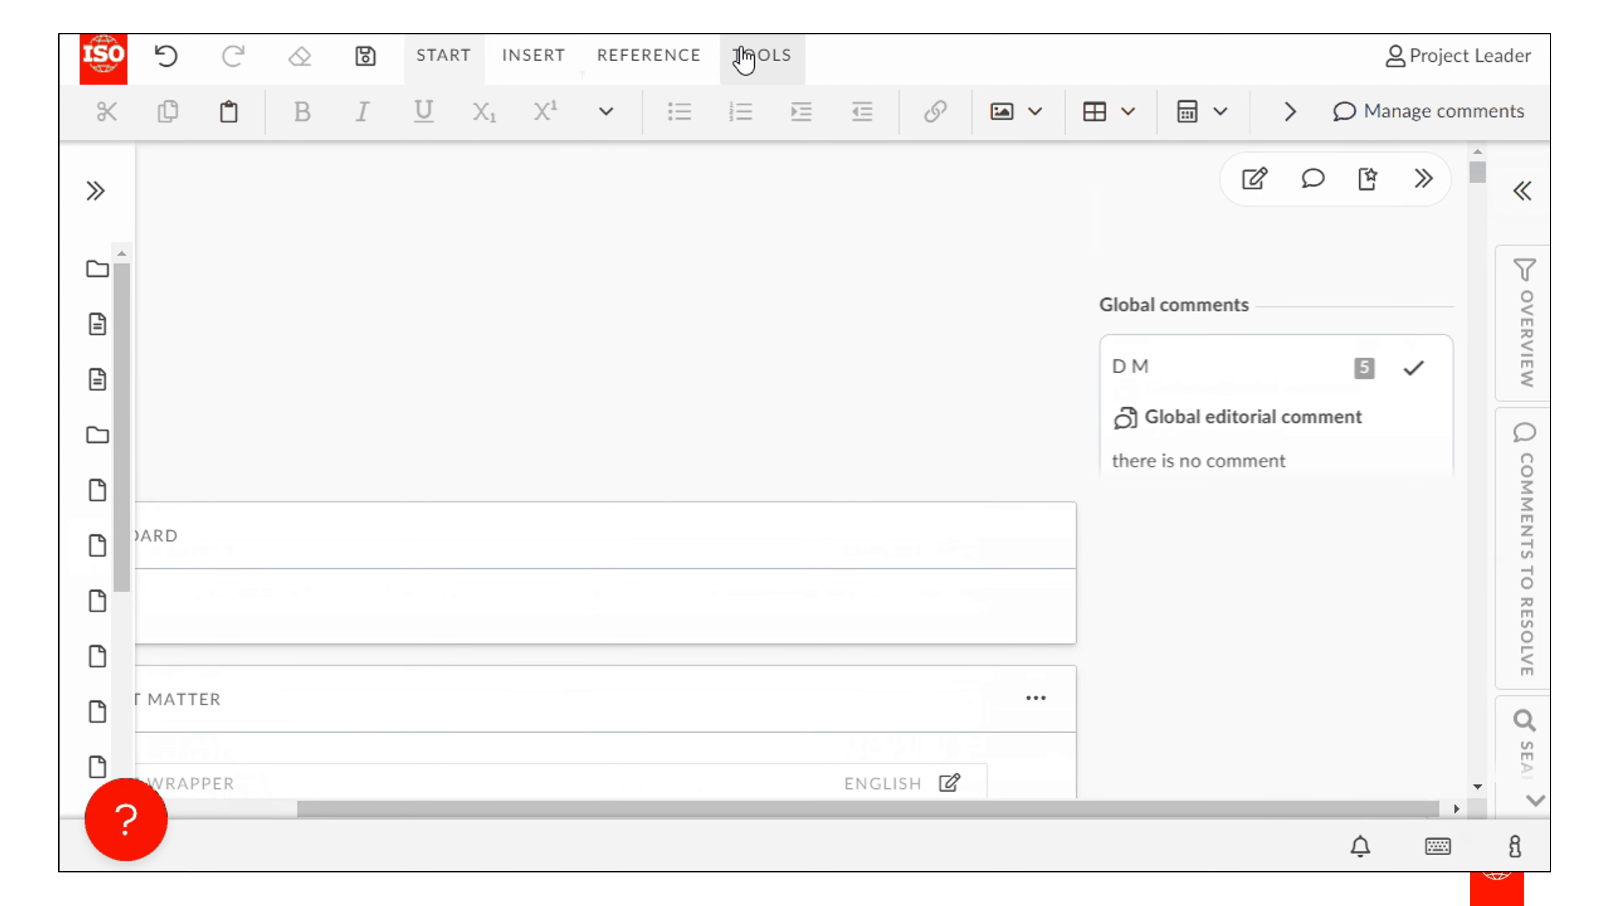
Switch the document from editing to commenting mode
left_click(745, 61)
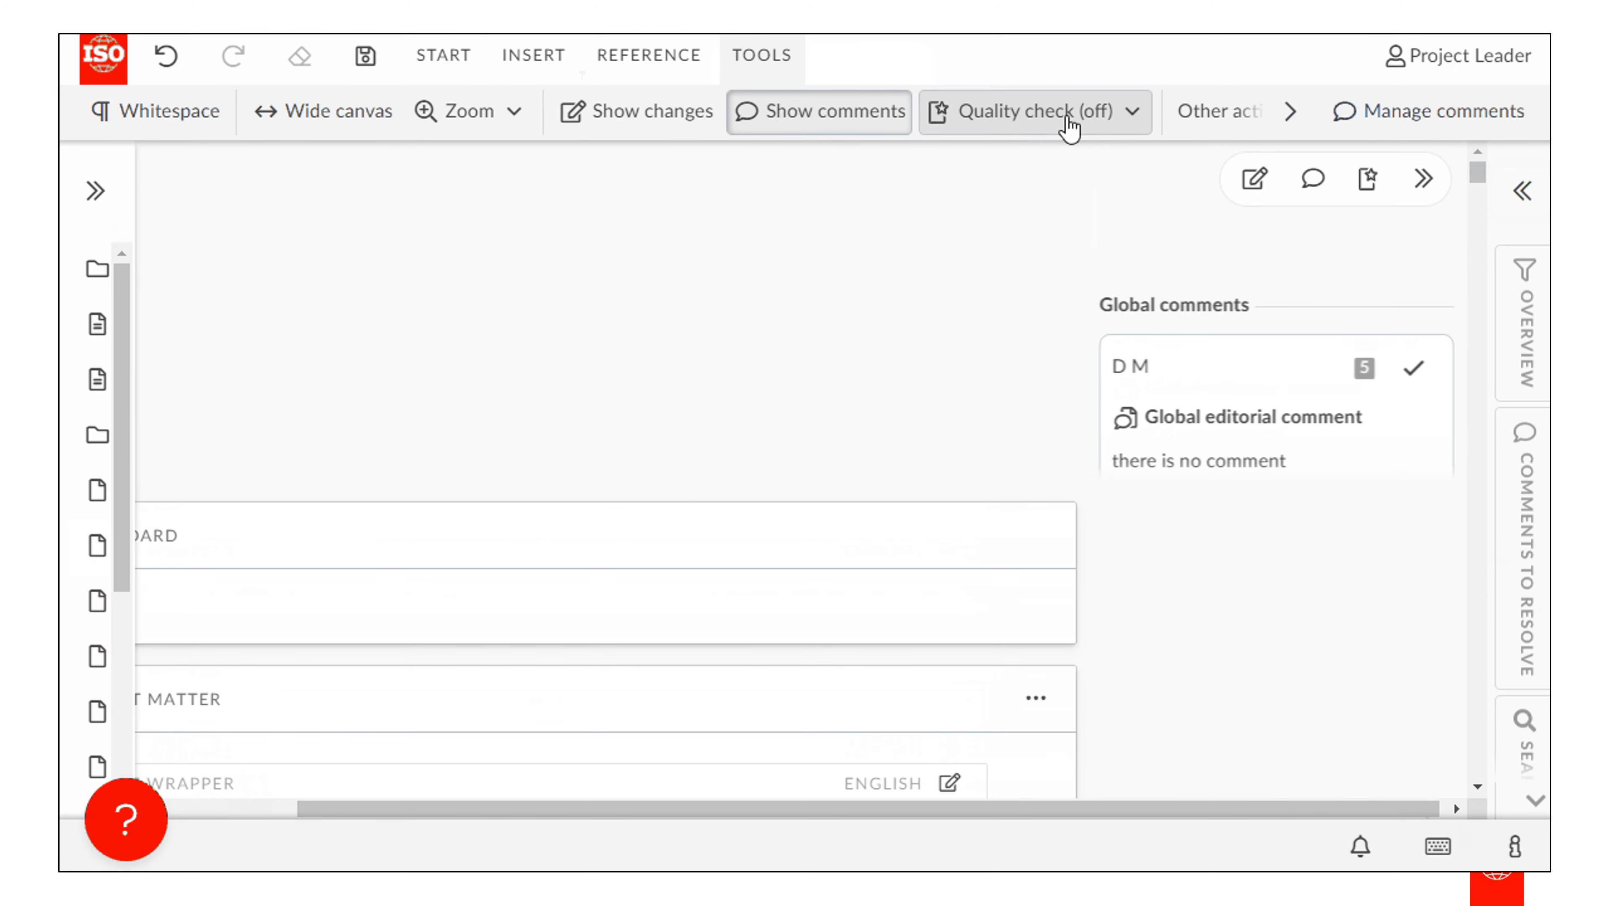
left_click(1303, 121)
left_click(1309, 130)
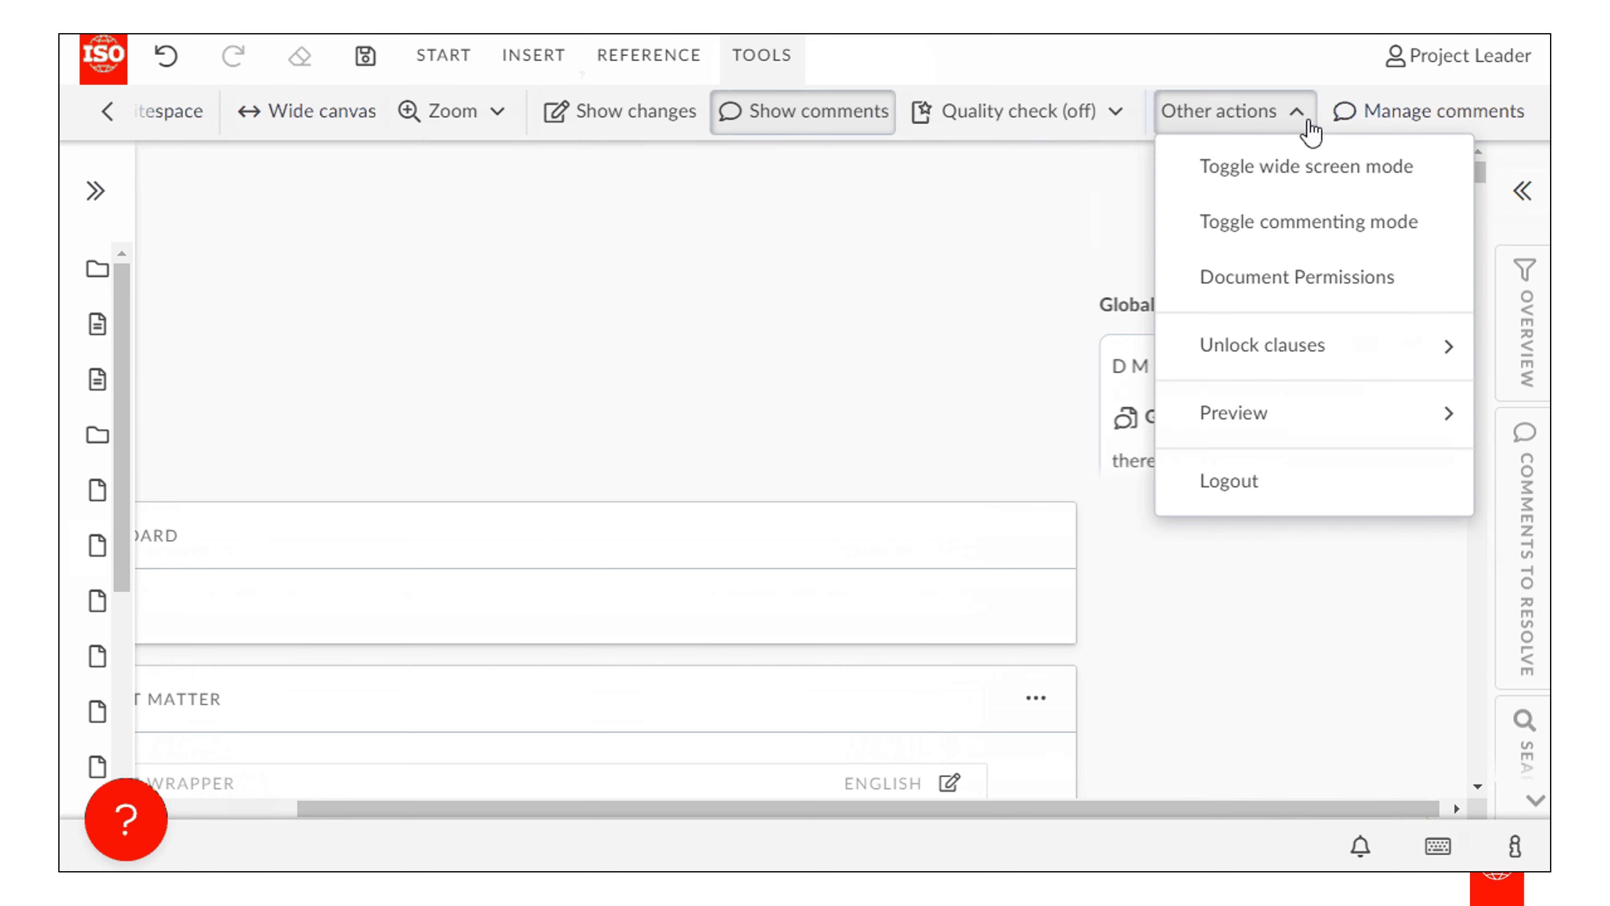
left_click(1372, 246)
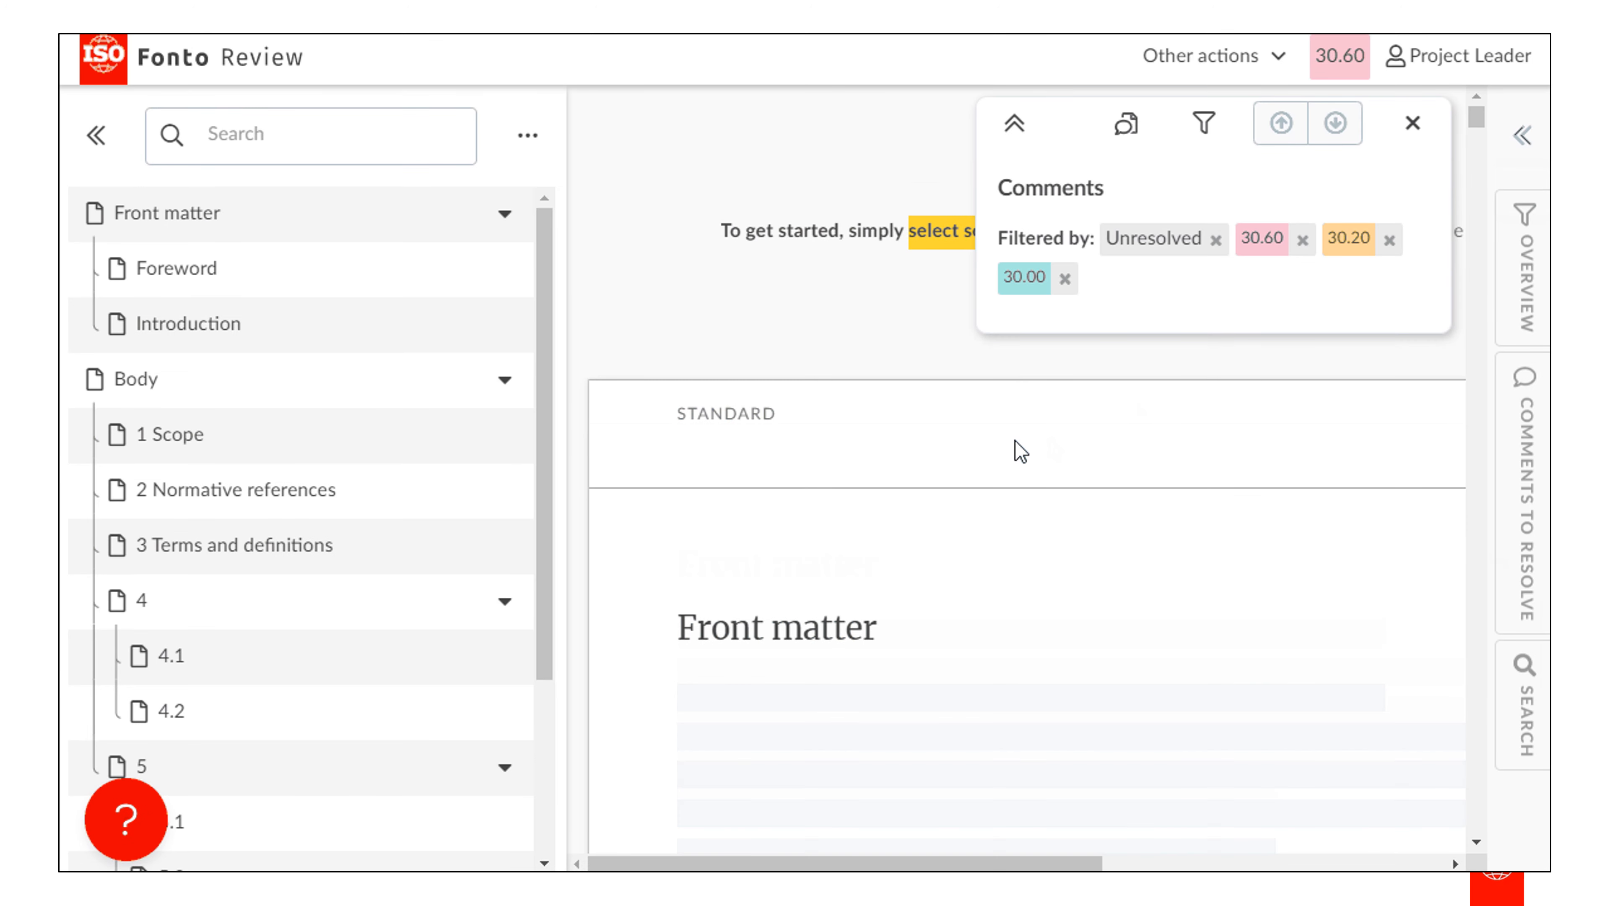
Collapse the outline, look through the Overview, Comments to resolve and Search sidebars, and close the sidebar and Comments navigator
left_click(96, 136)
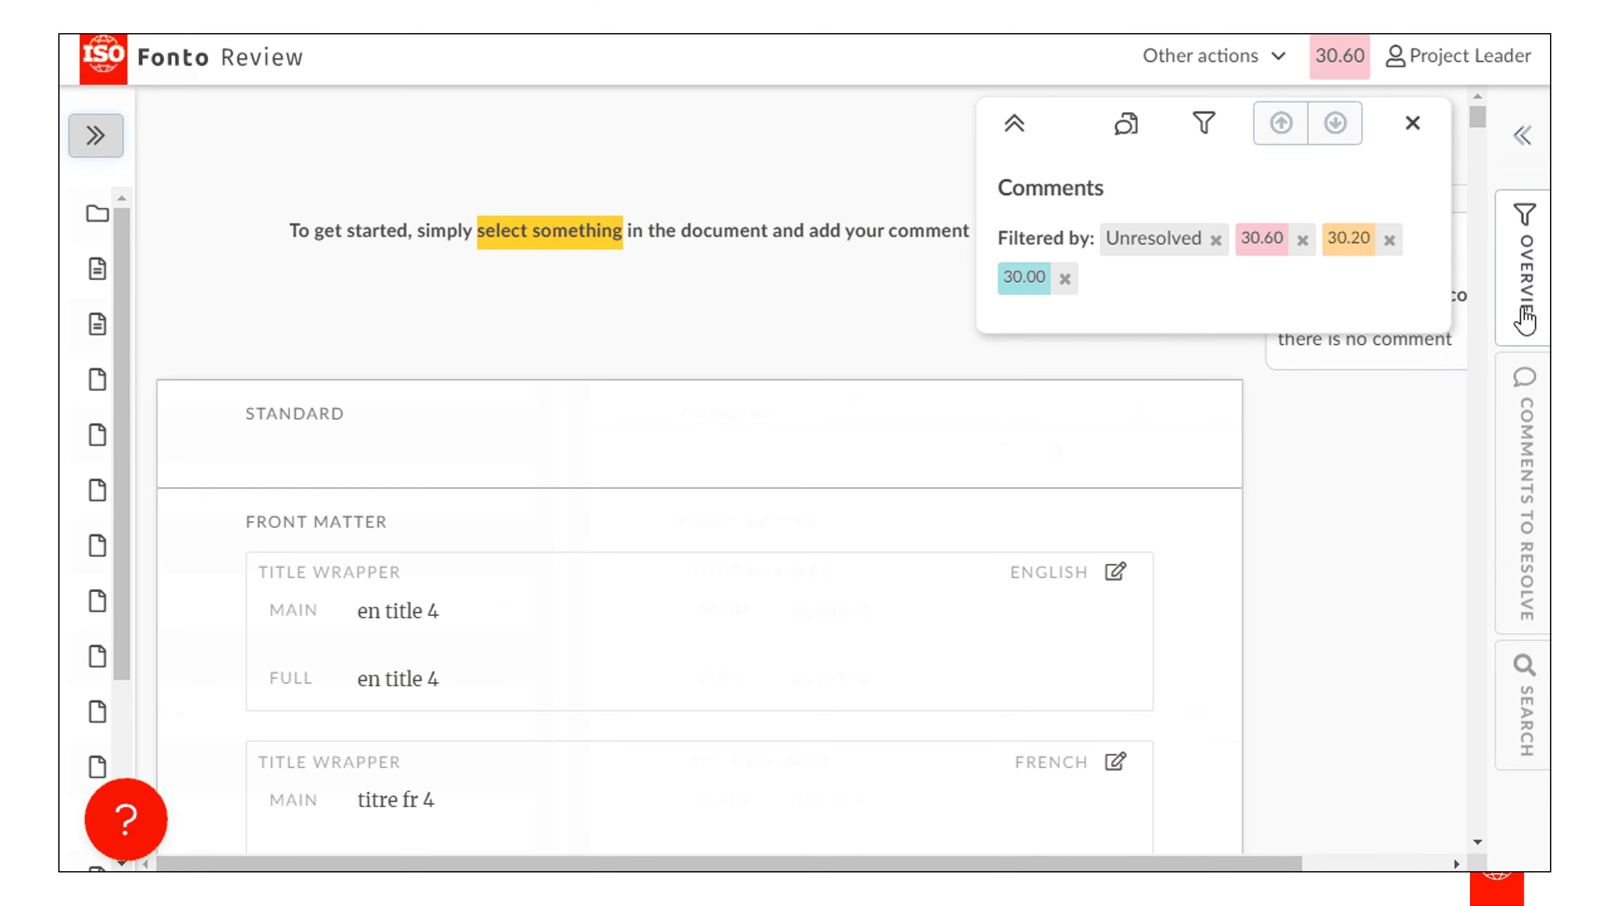
left_click(1534, 338)
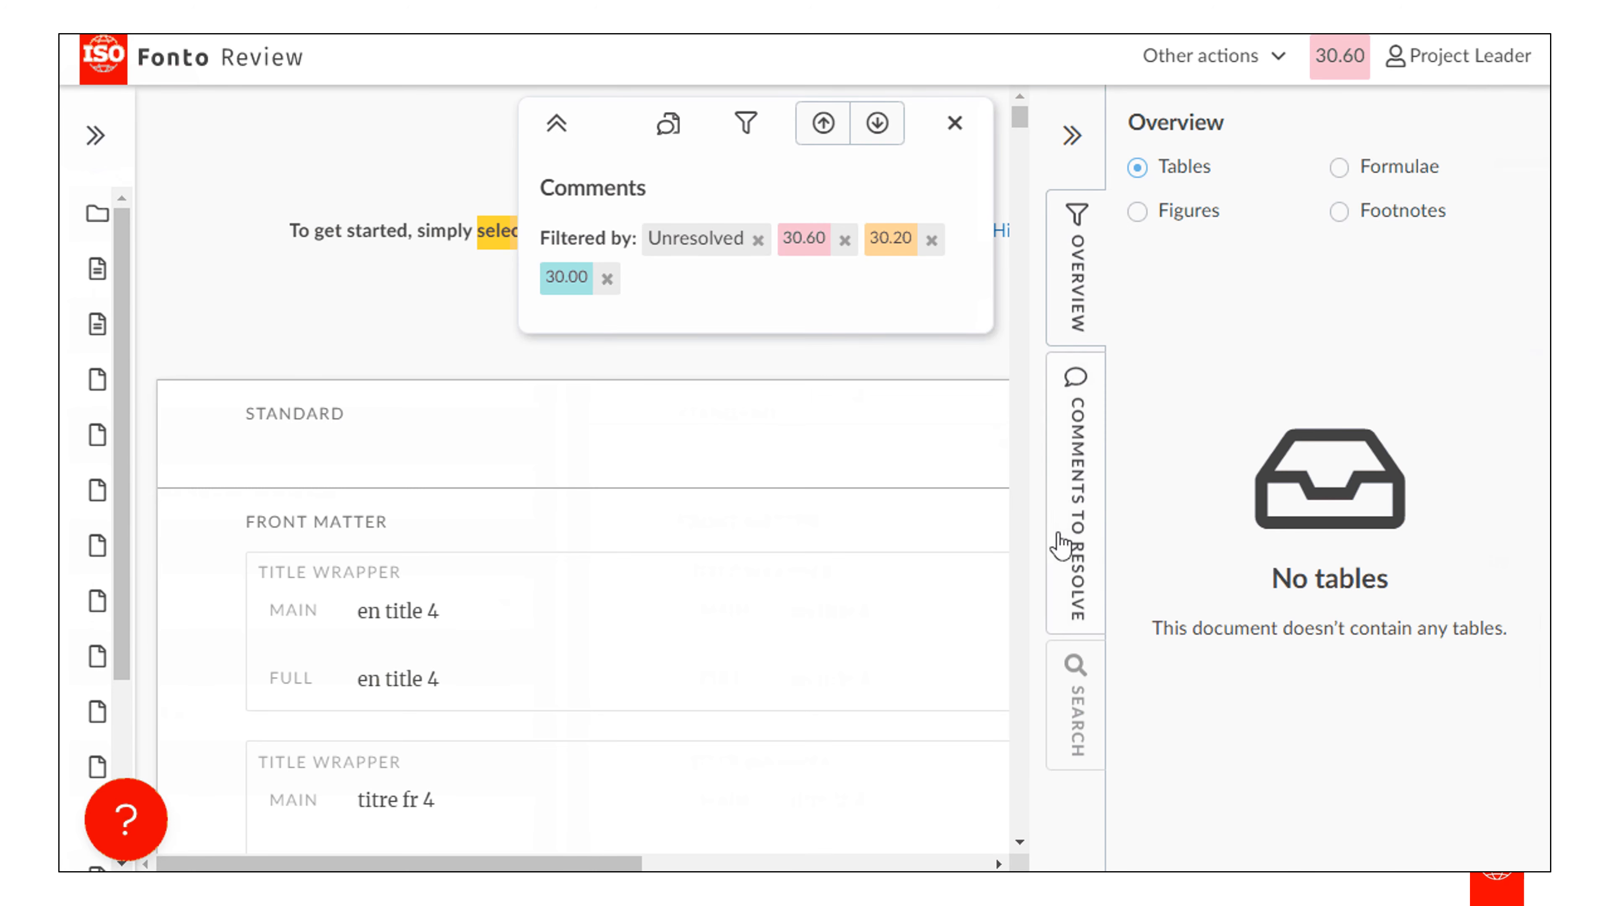
left_click(1072, 553)
left_click(1078, 747)
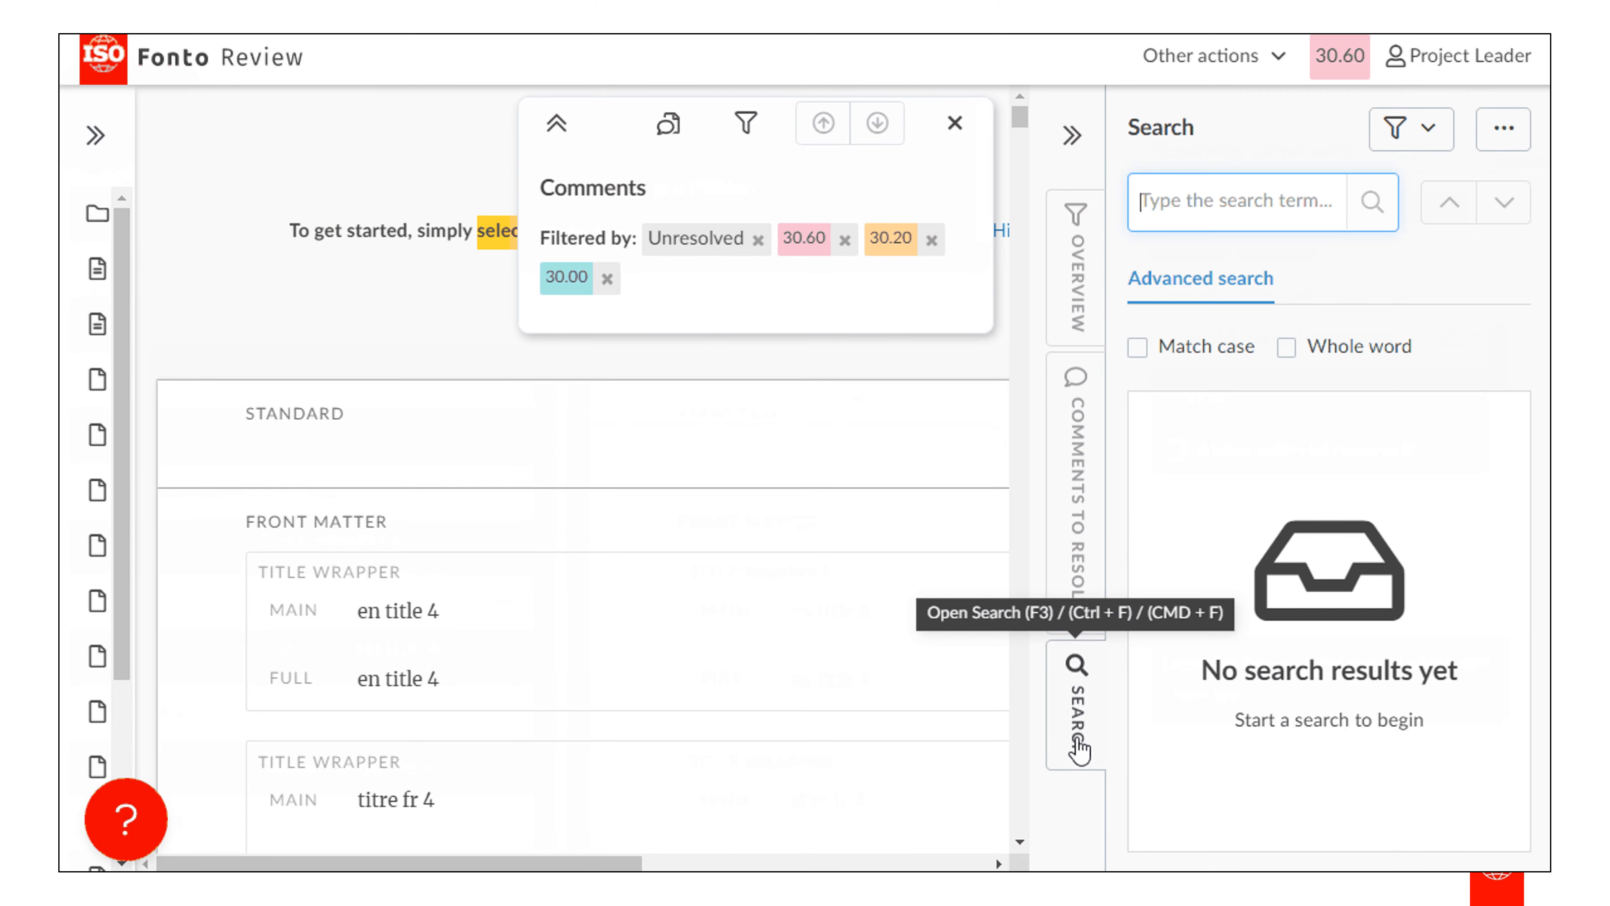
left_click(1073, 136)
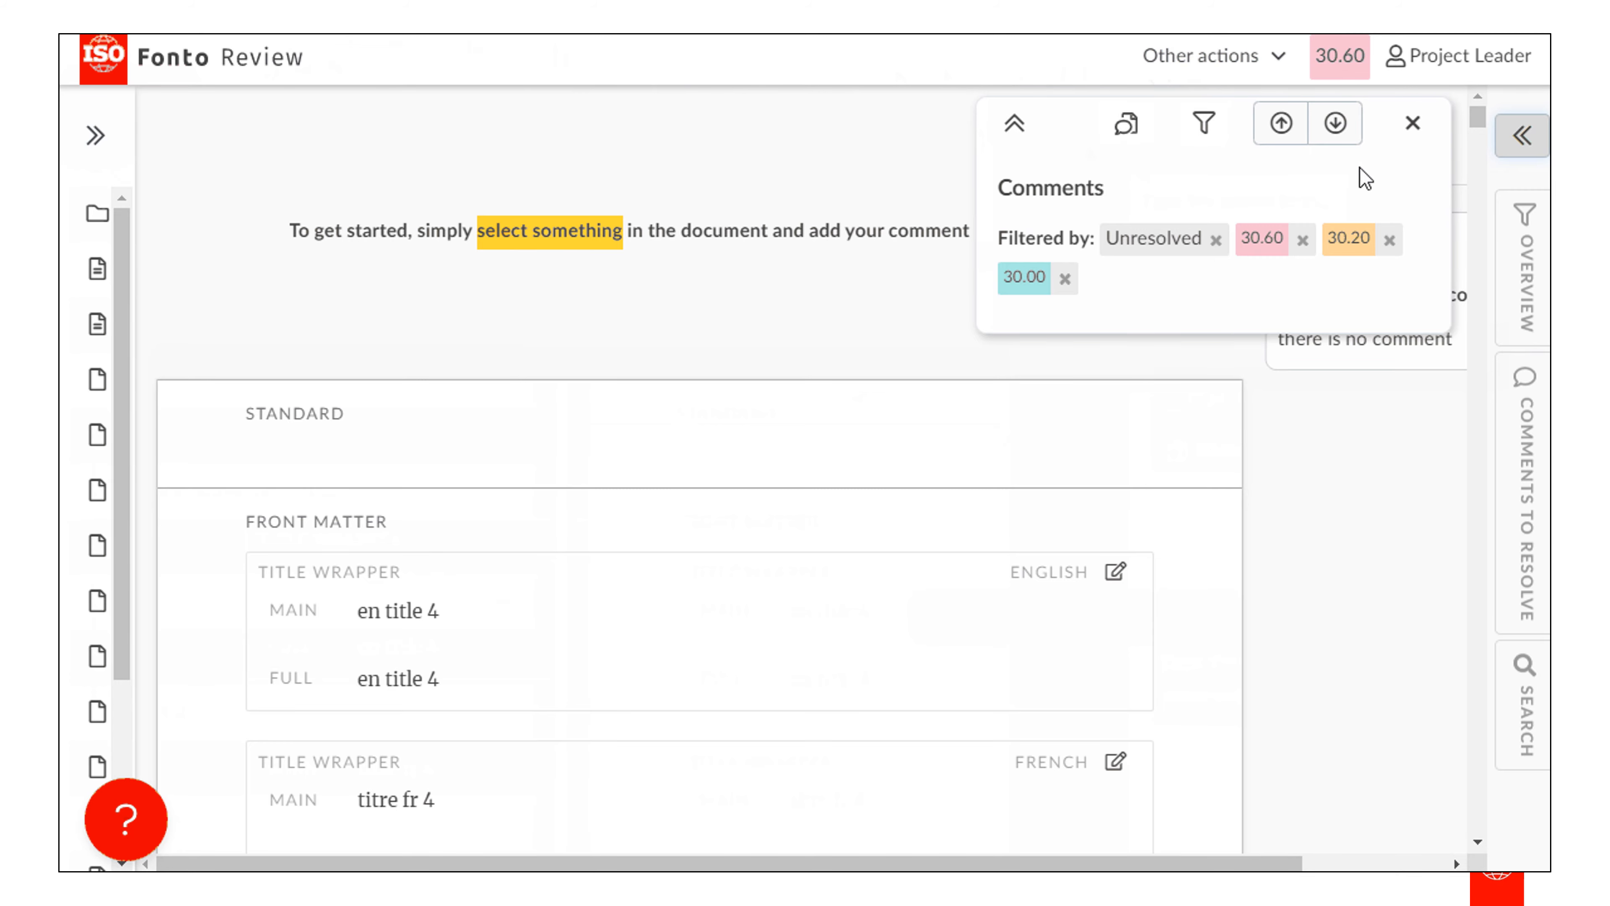
left_click(1412, 124)
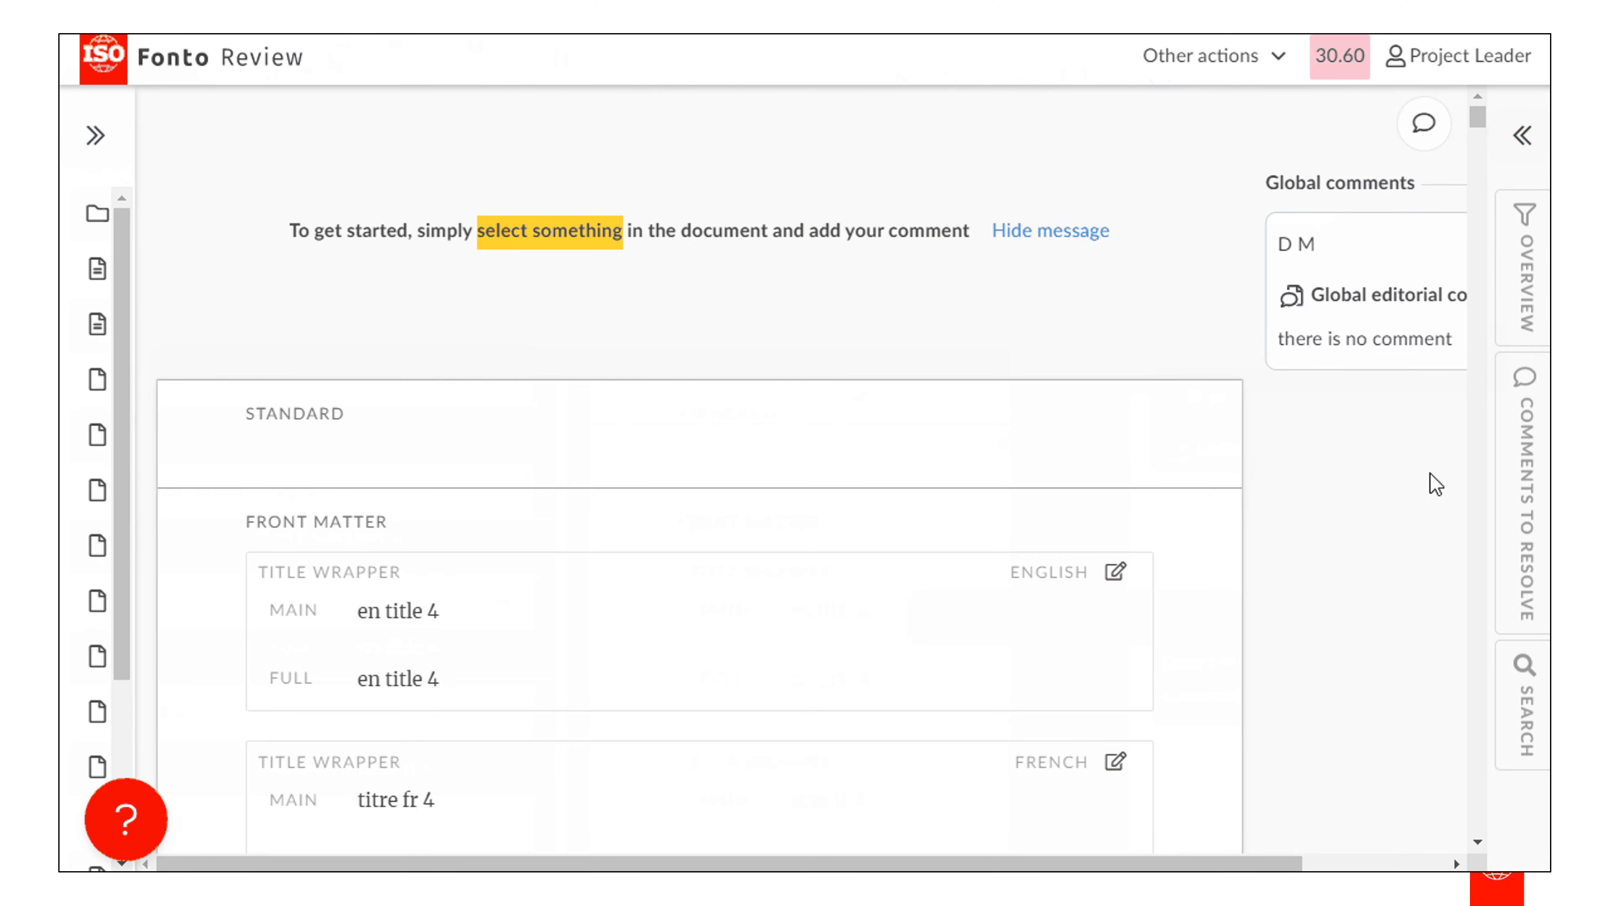
Toggle commenting mode off to return the document to the editing view
left_click_drag(1246, 864, 1388, 862)
scroll(1370, 583, "down", 5)
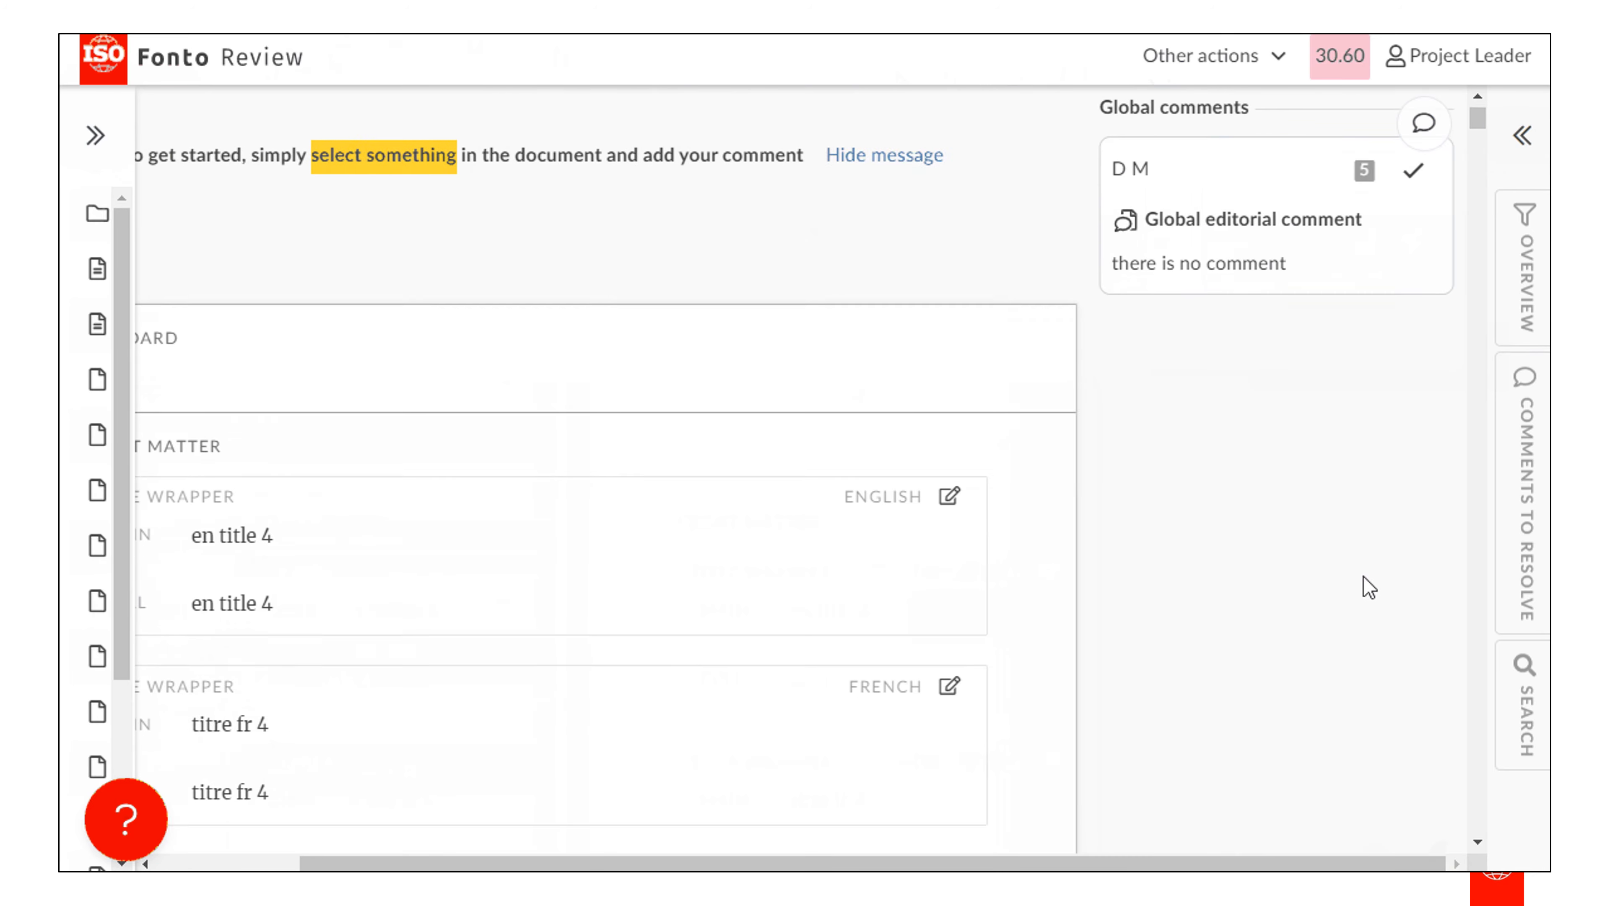
scroll(1364, 660, "up", 5)
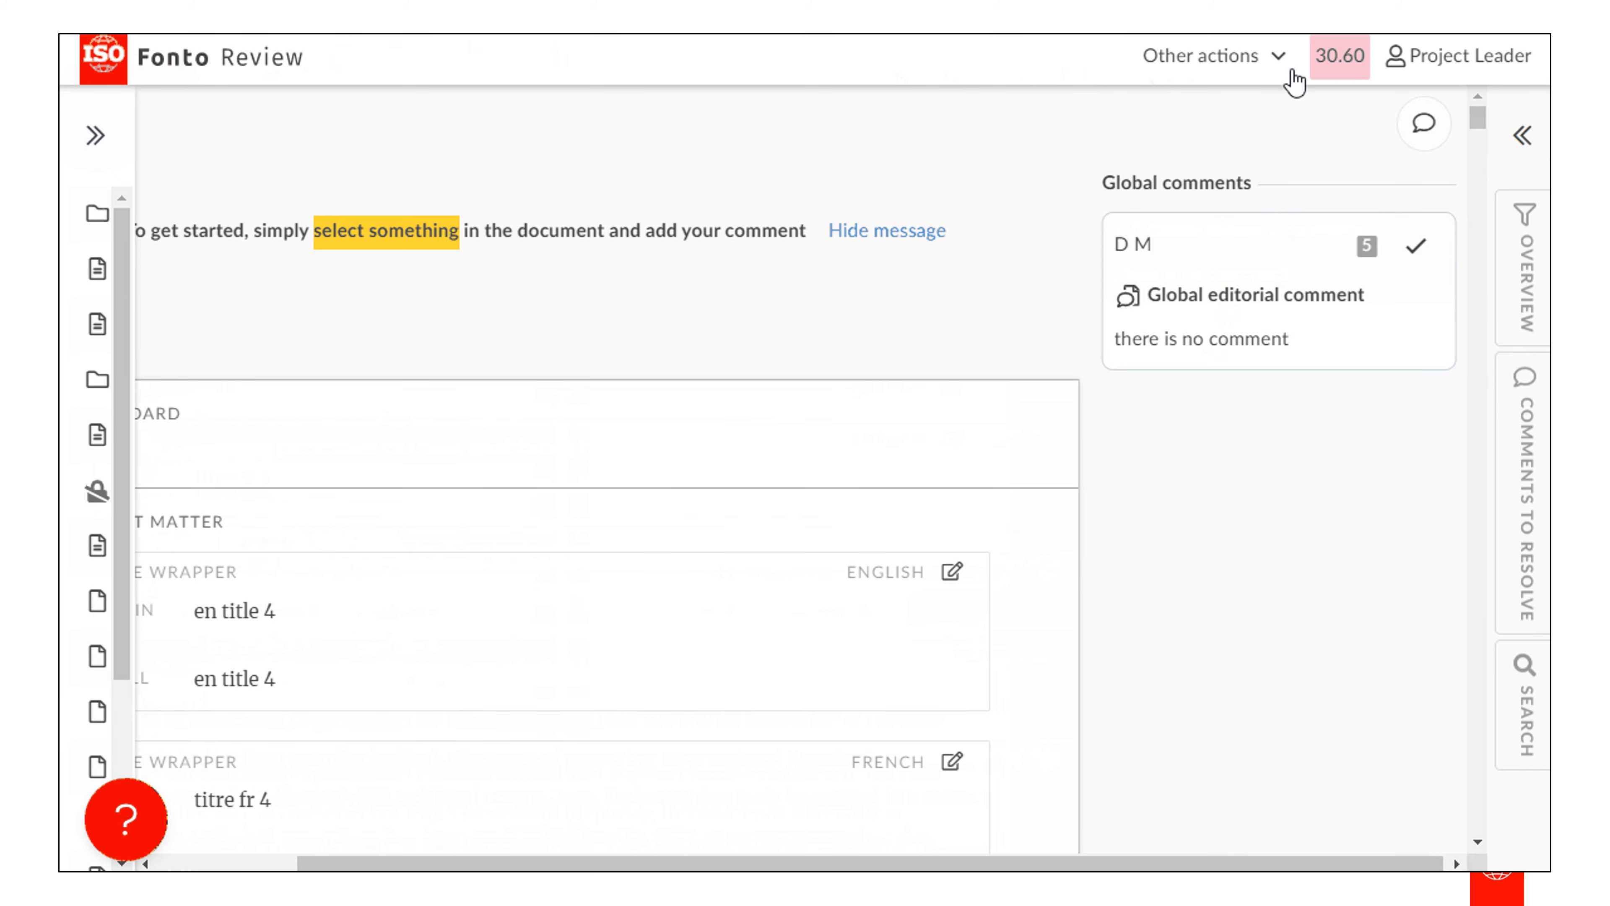
left_click(1279, 64)
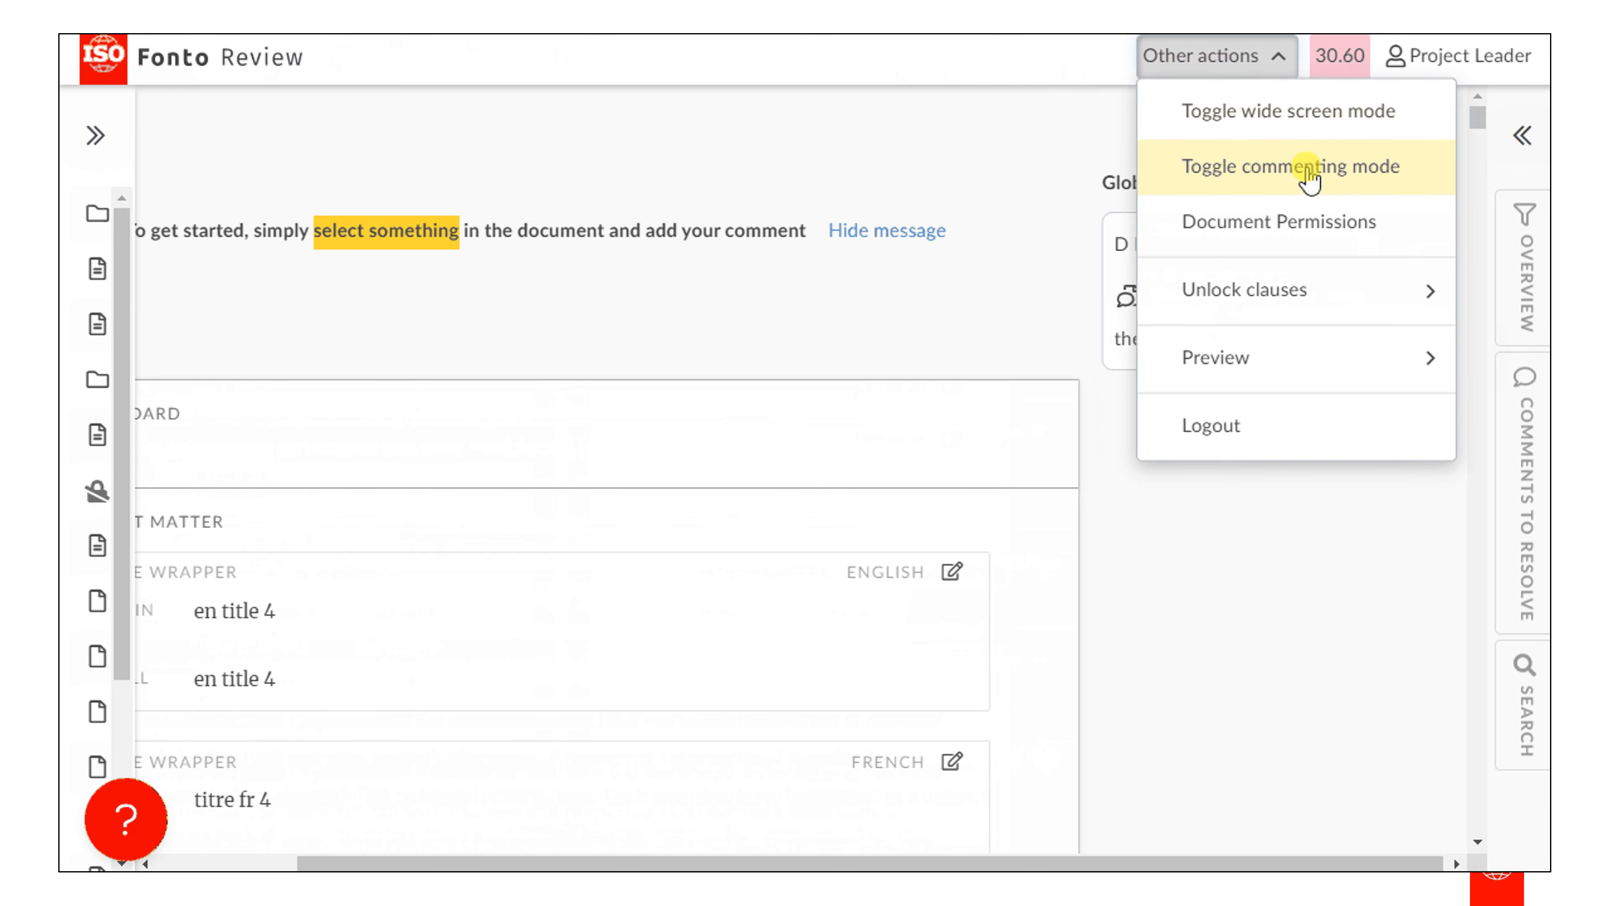
left_click(1308, 182)
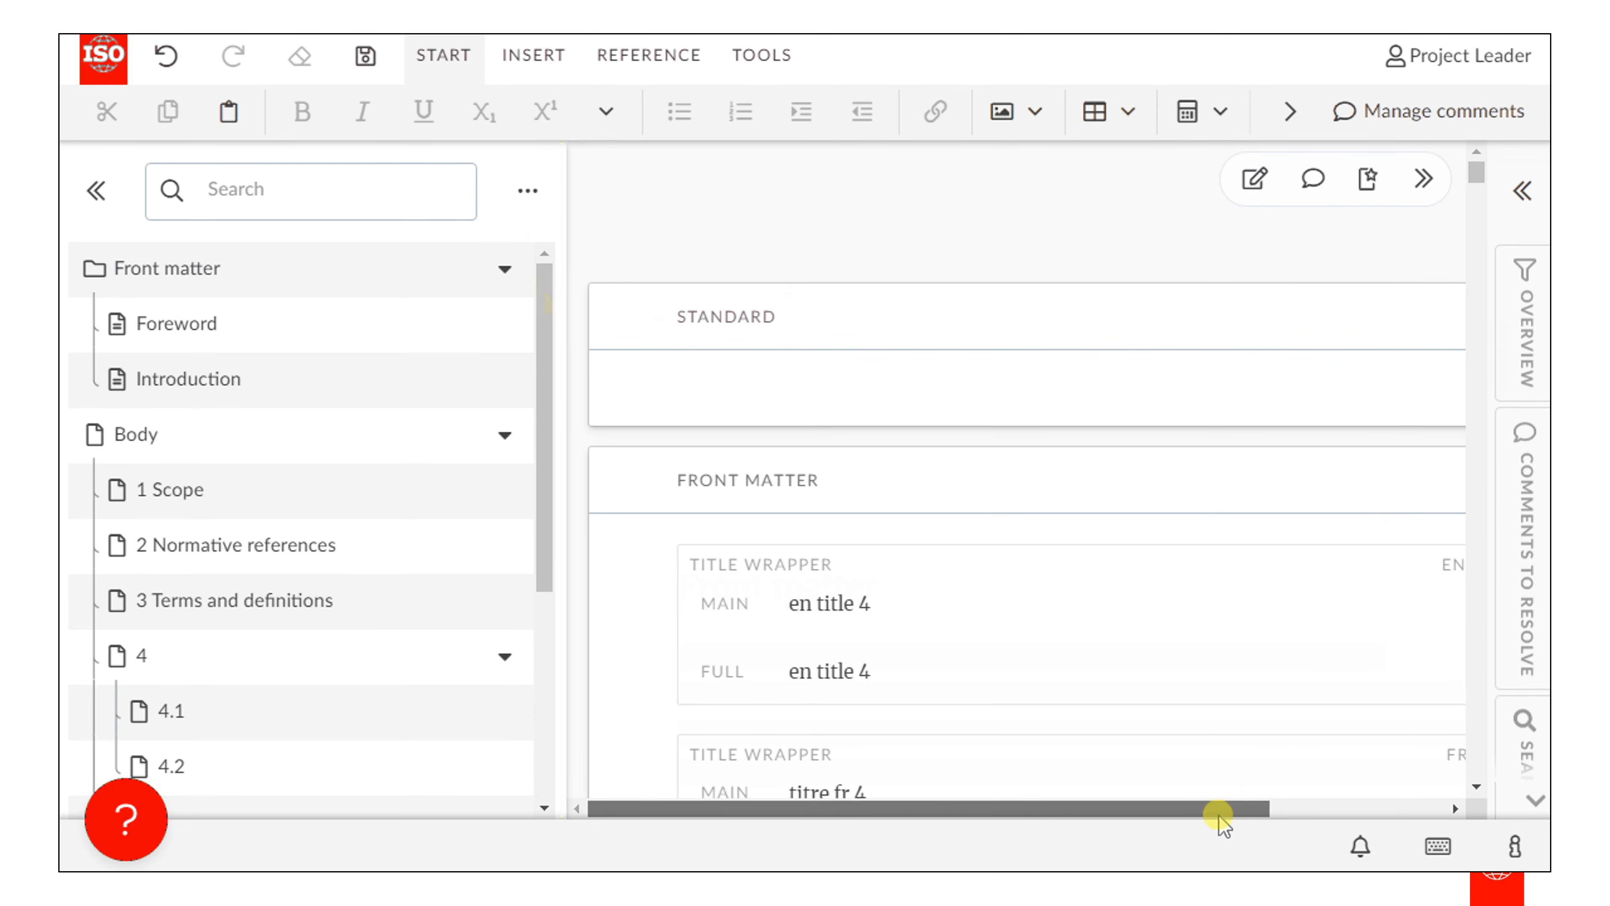
left_click_drag(1215, 810, 1431, 848)
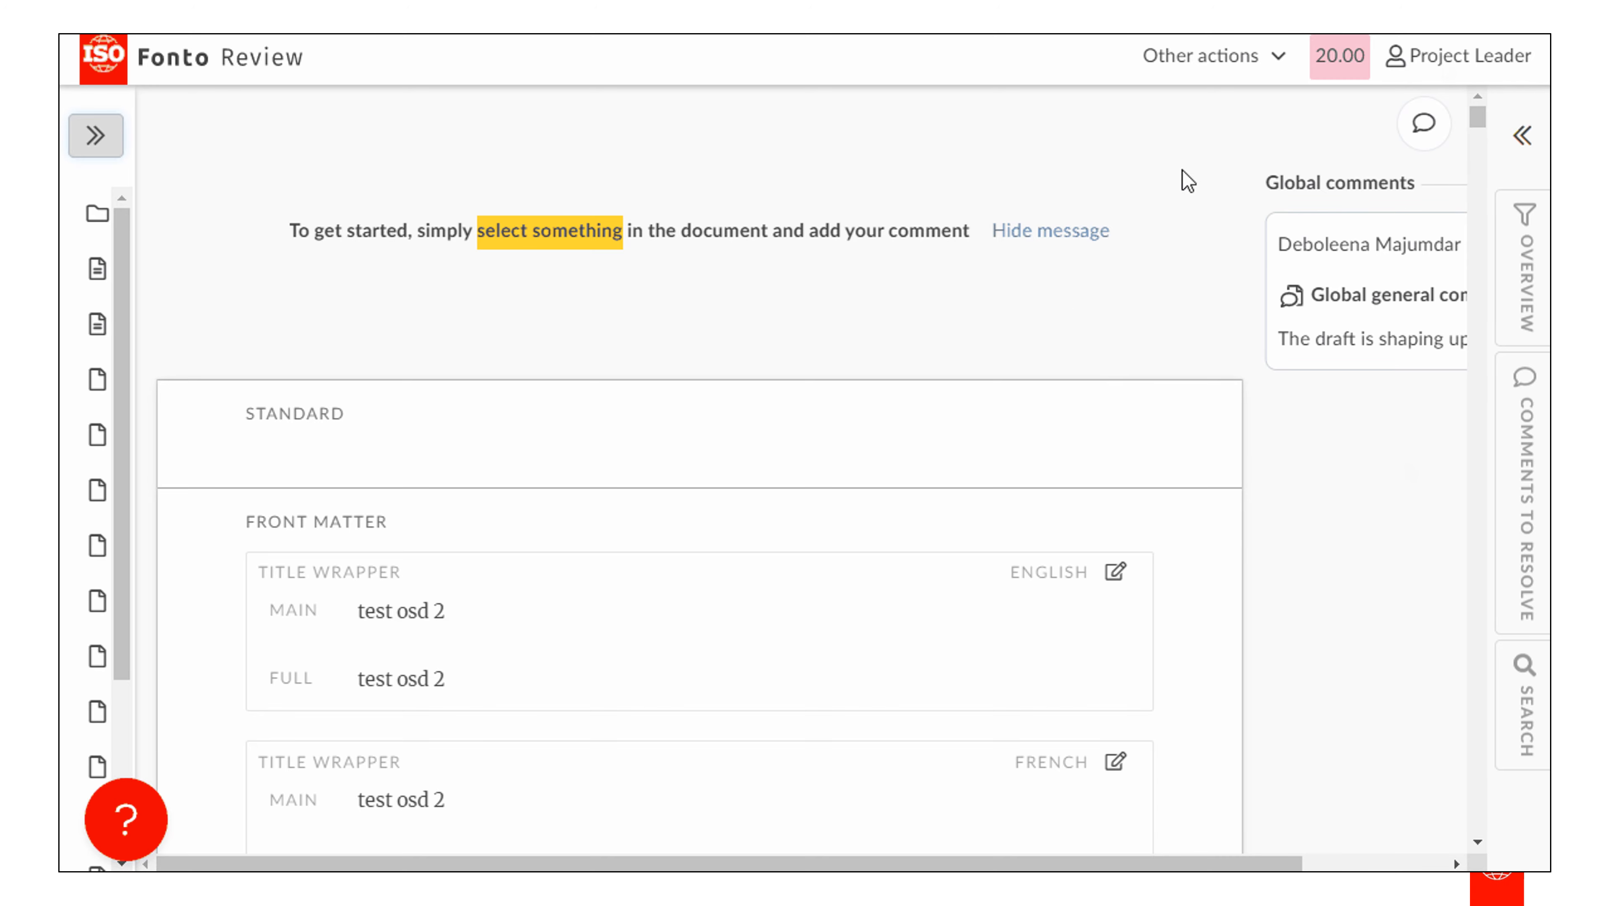
Examine the global comment and the editorial comment on clause 4 Business Design
scroll(1192, 267, "down", 2)
scroll(1192, 268, "down", 1)
scroll(1193, 270, "up", 1)
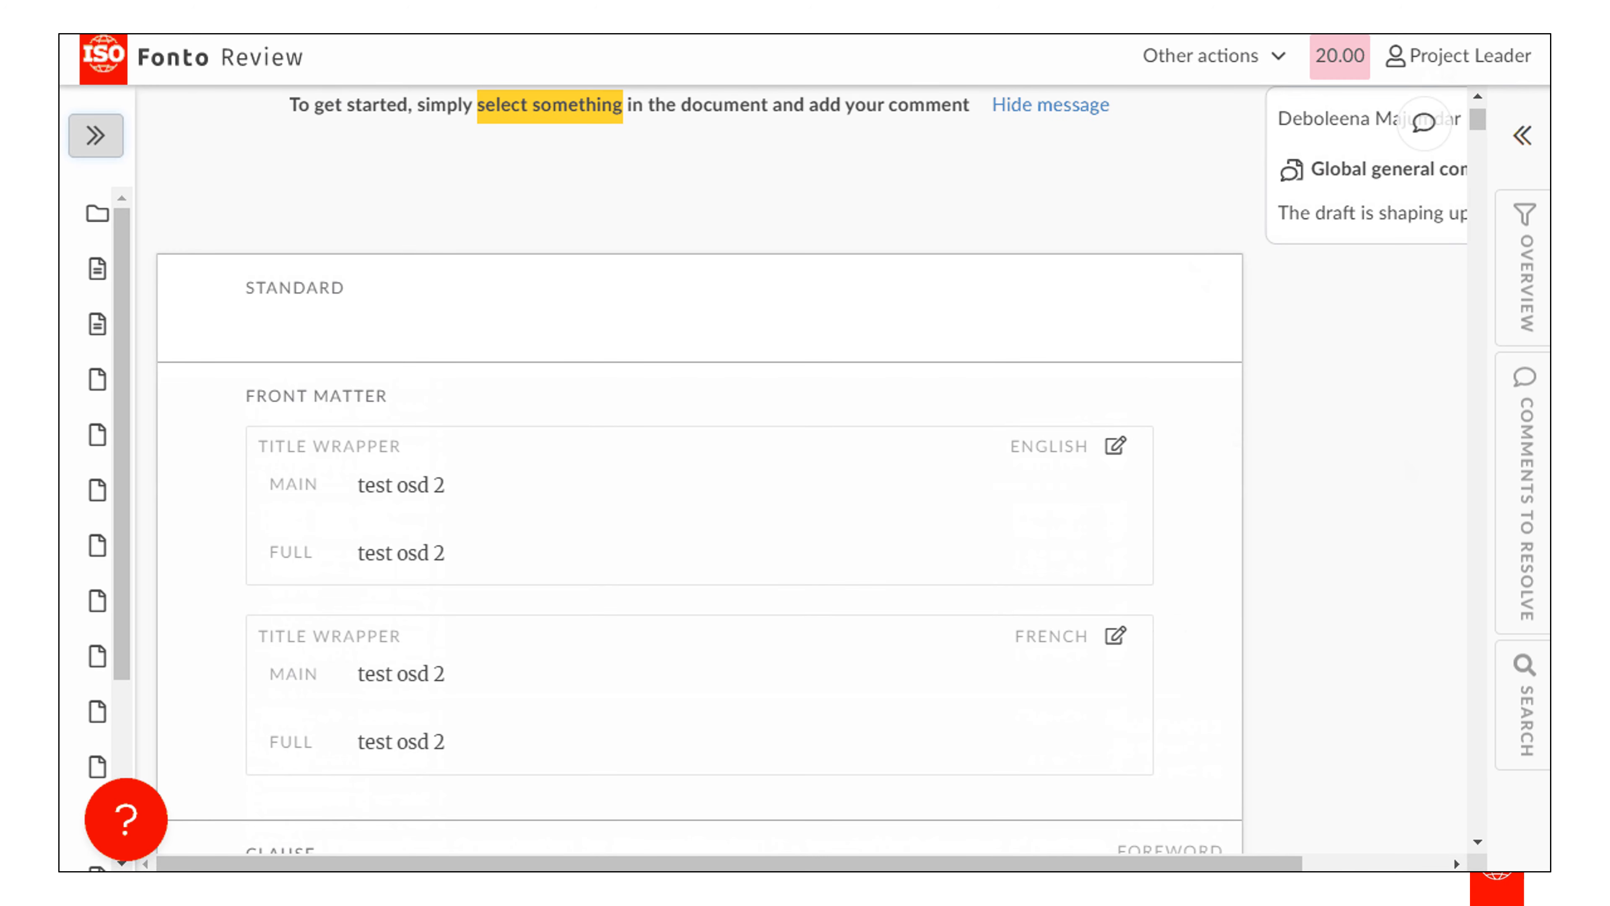
left_click_drag(1156, 863, 1359, 859)
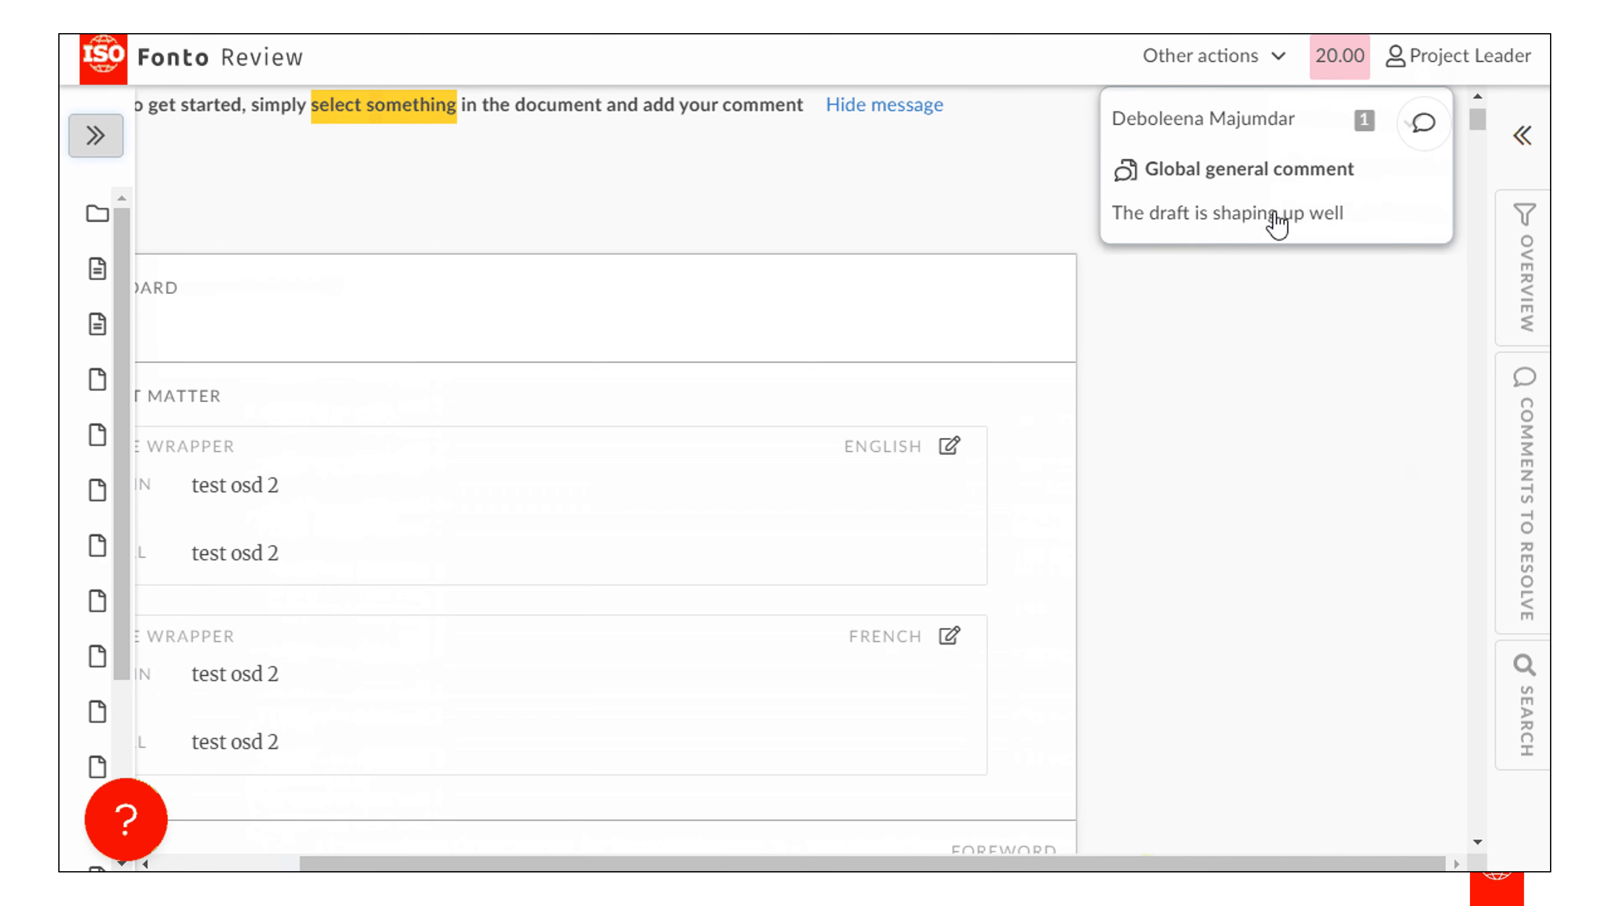
scroll(1266, 461, "down", 15)
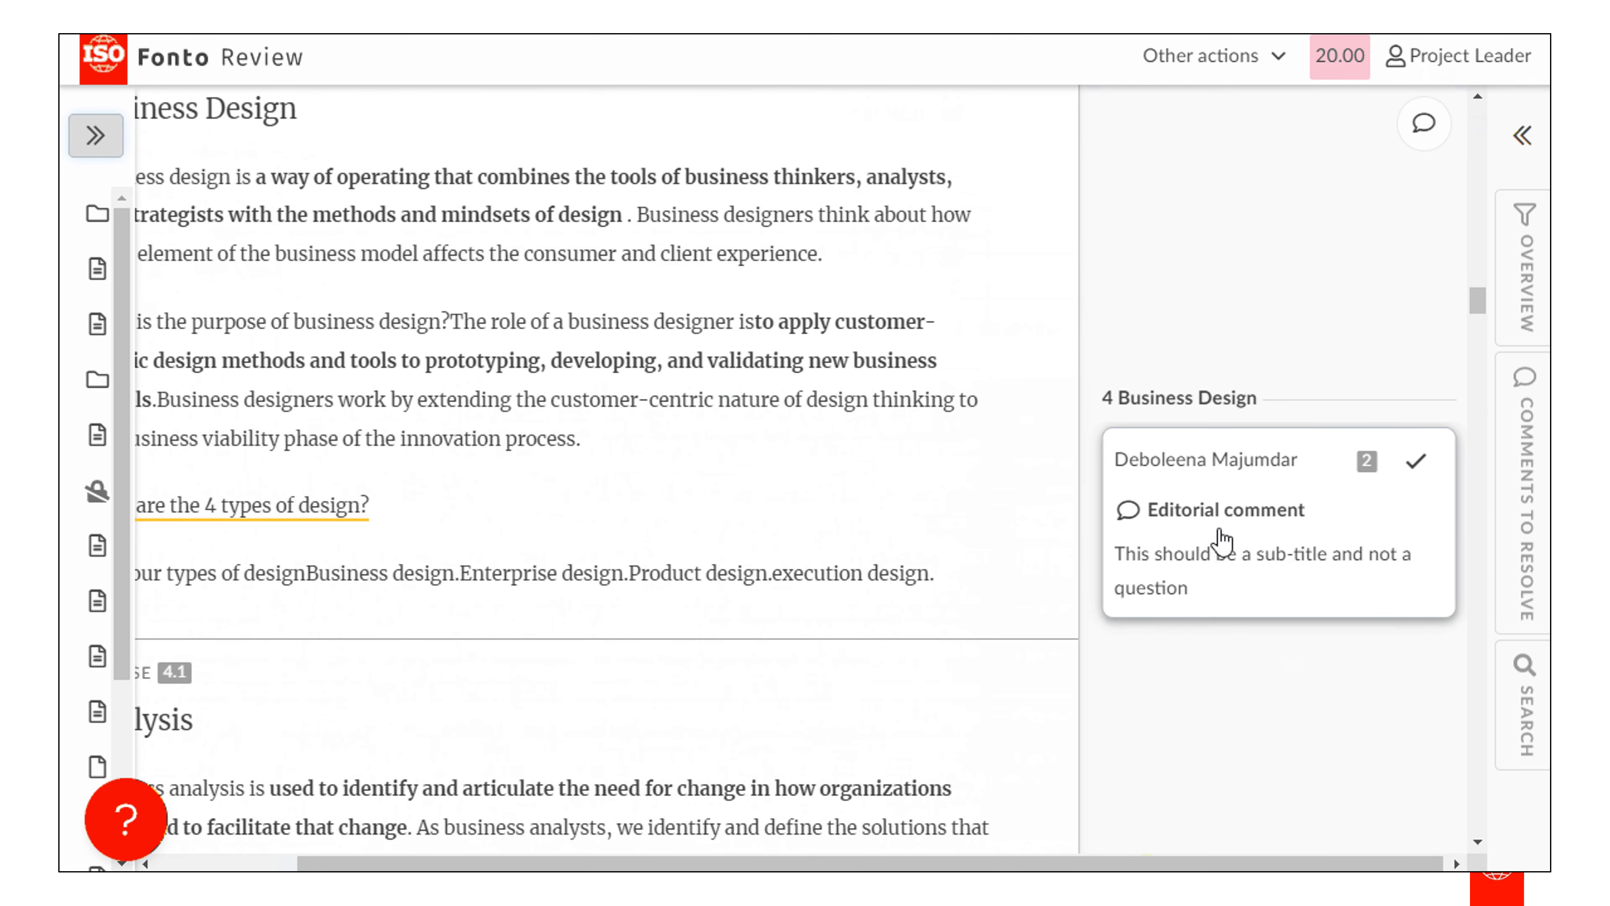
scroll(1244, 568, "down", 5)
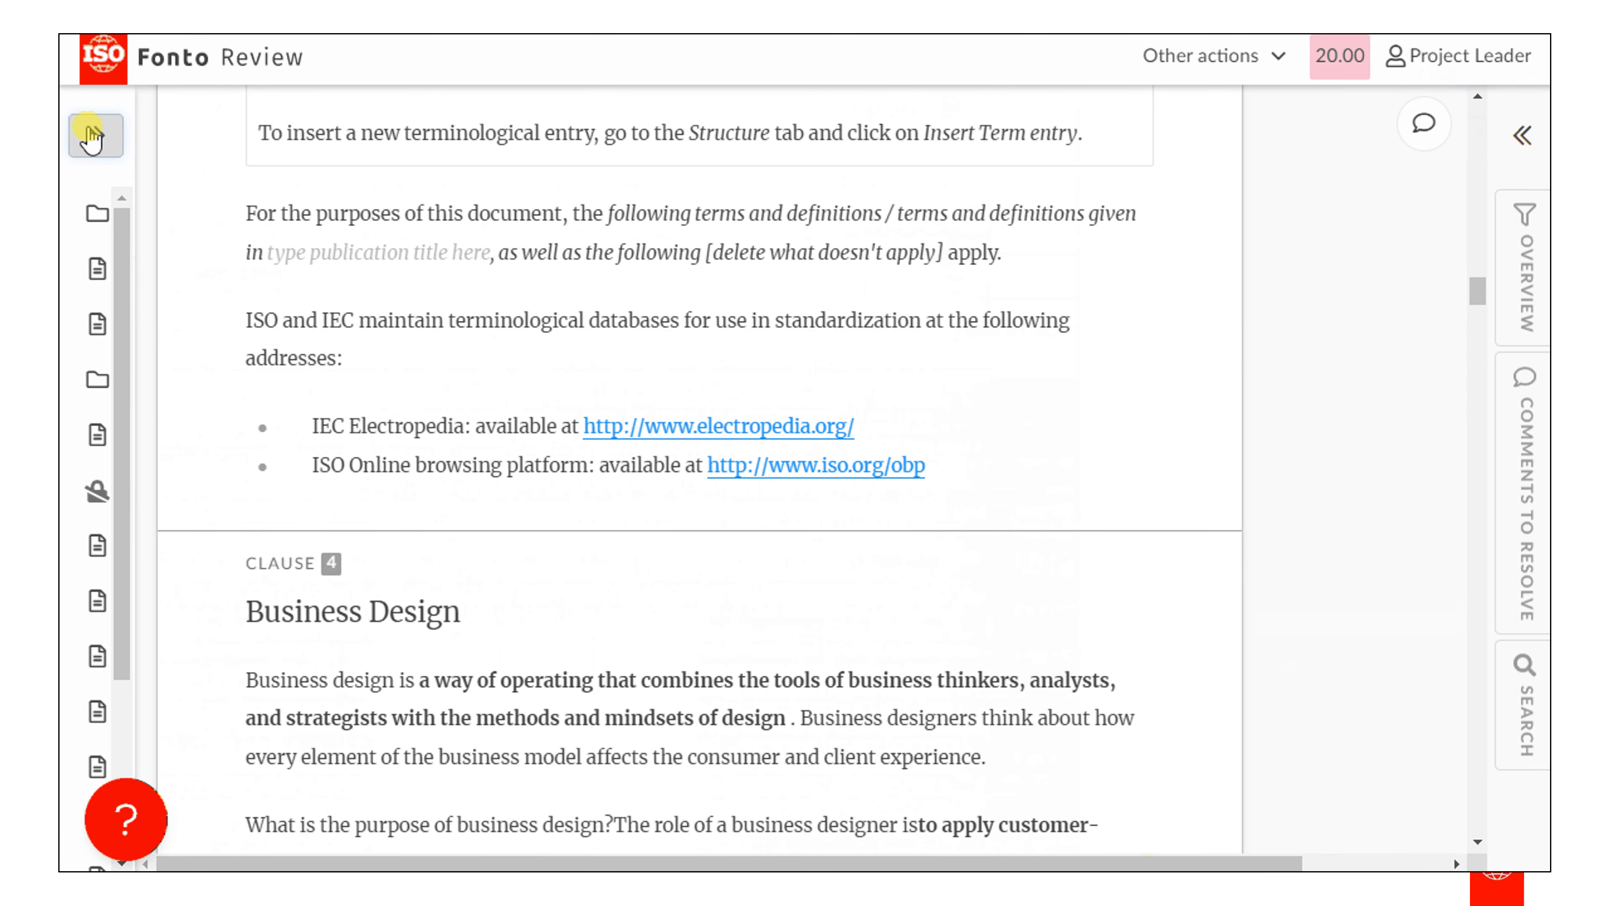
Expand the document outline and go to clause 4 Business Design
left_click(95, 135)
scroll(305, 666, "down", 4)
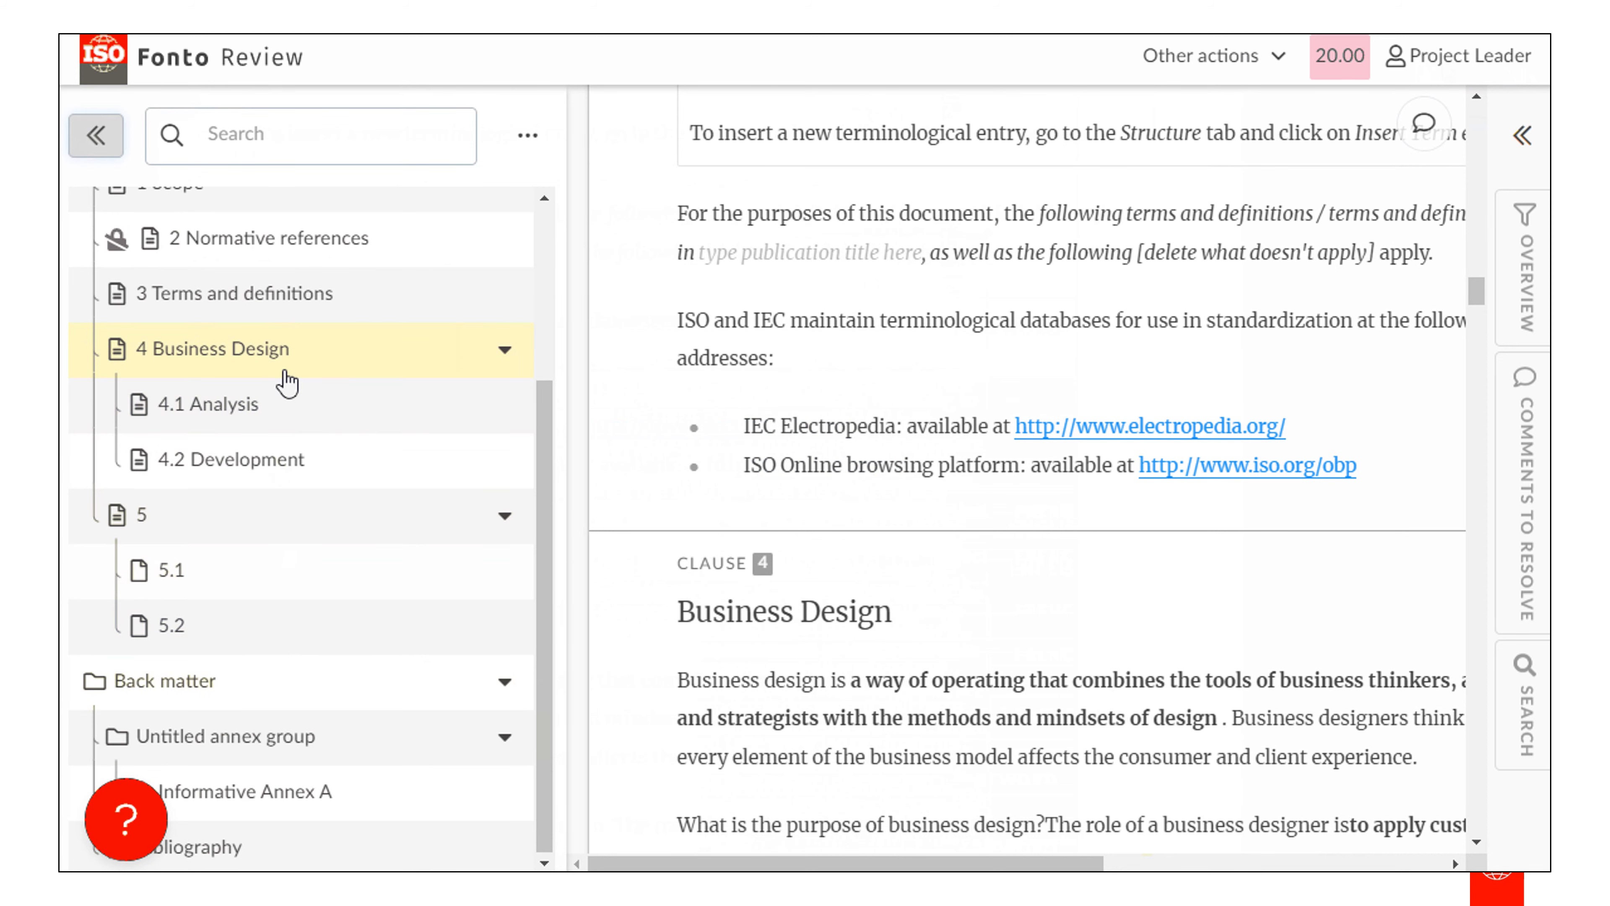
left_click(340, 379)
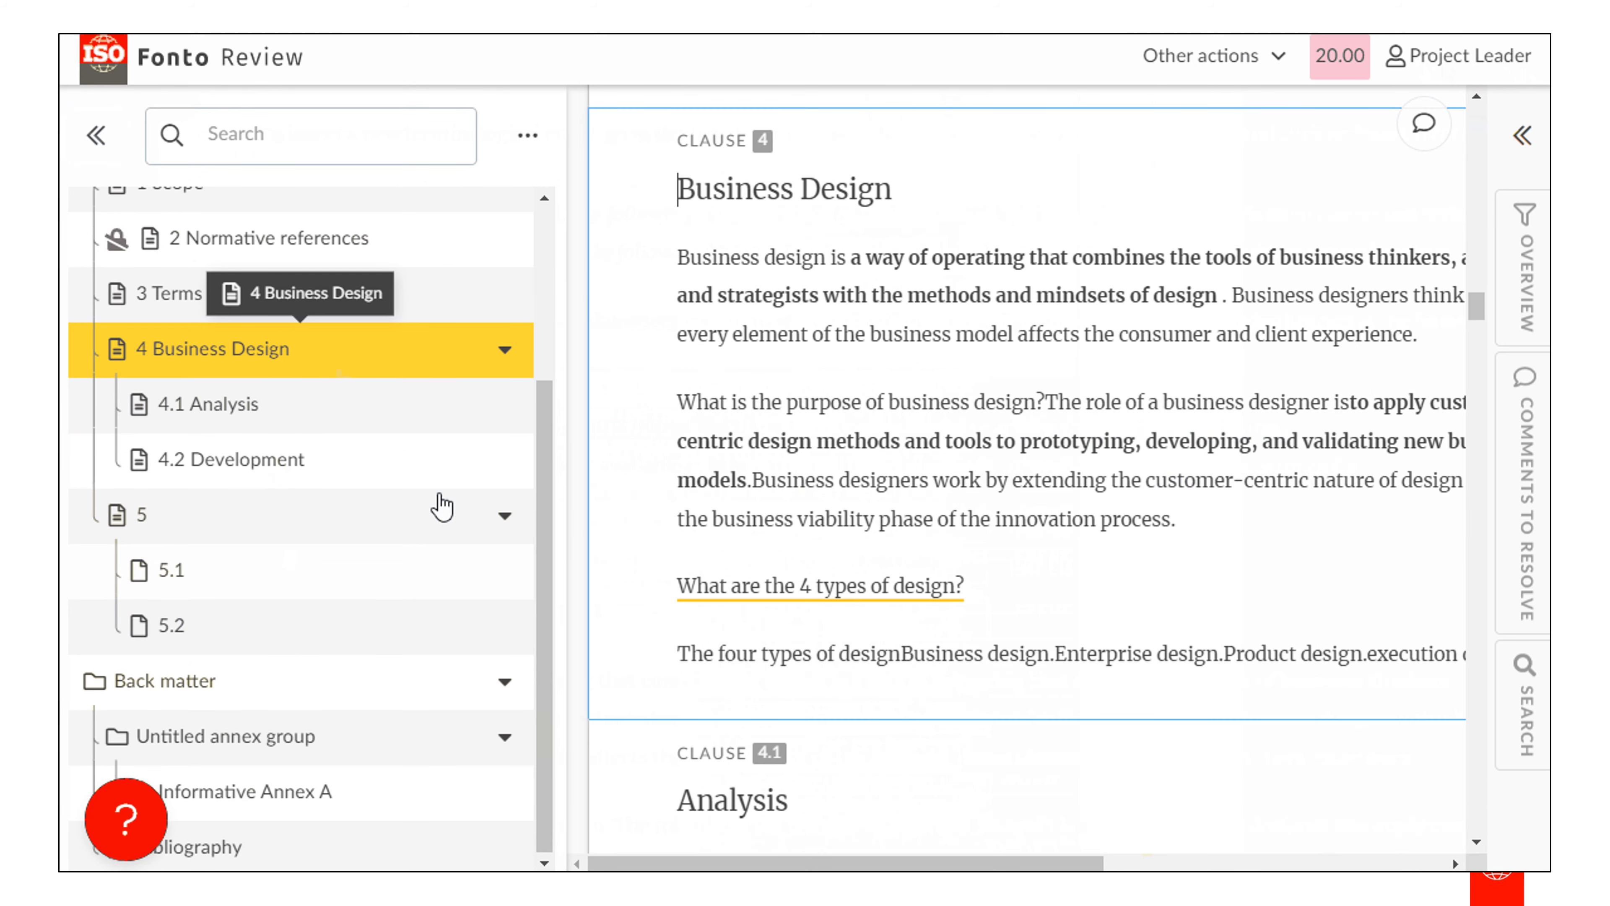
left_click_drag(884, 864, 929, 856)
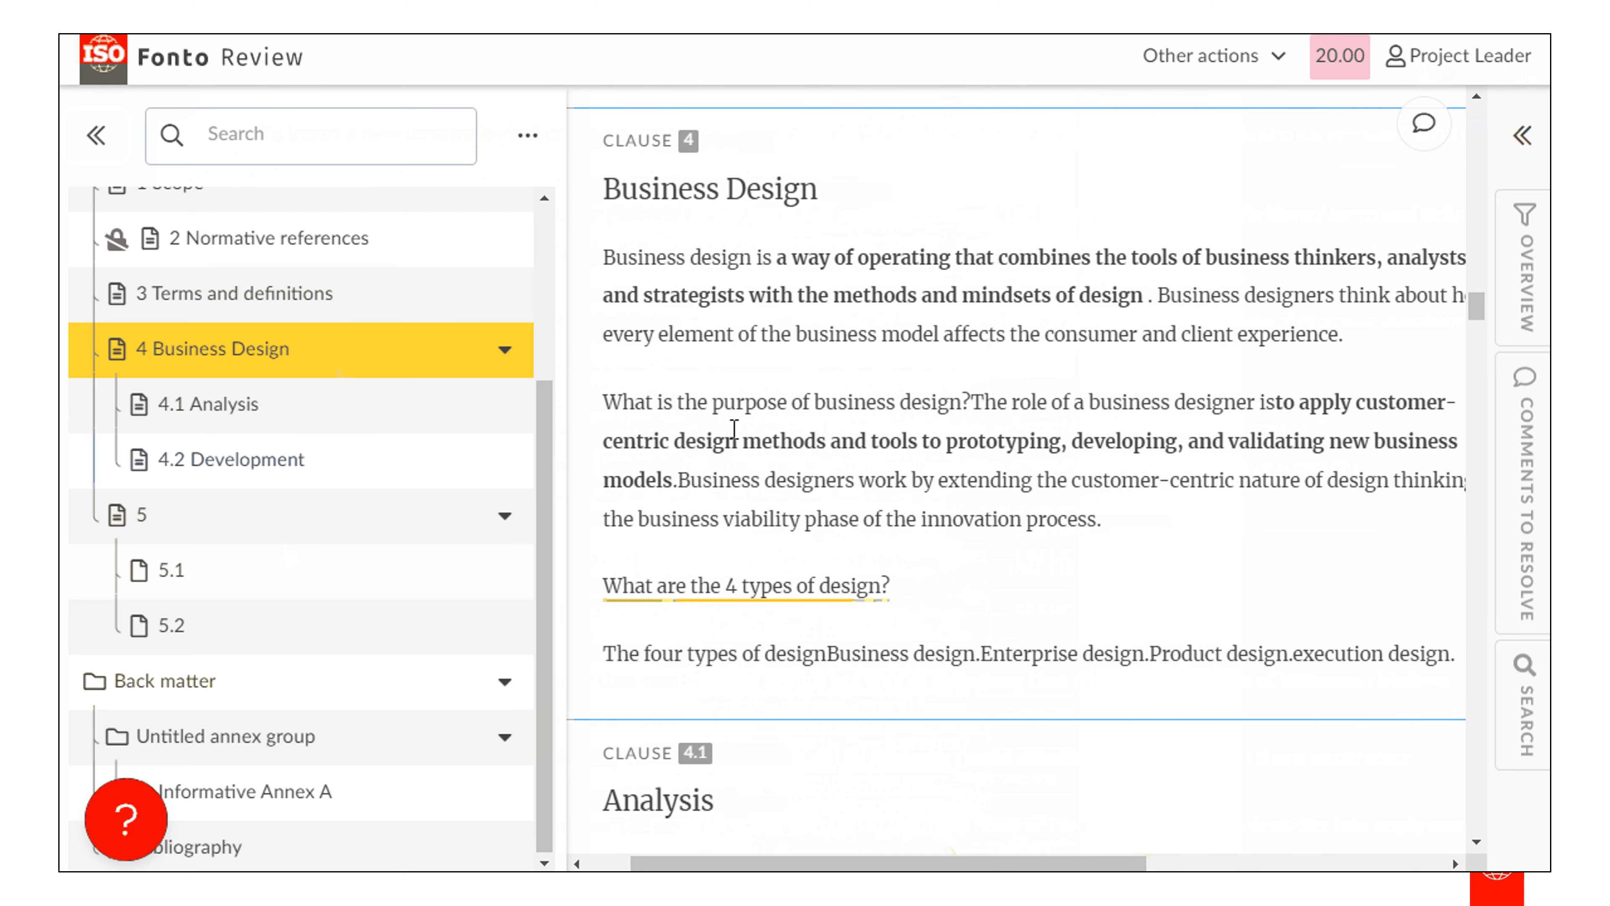
Comment on "What is the purpose of business design?" with the text "Make this a title and put a space between this and the next sentence."
left_click_drag(610, 398, 973, 434)
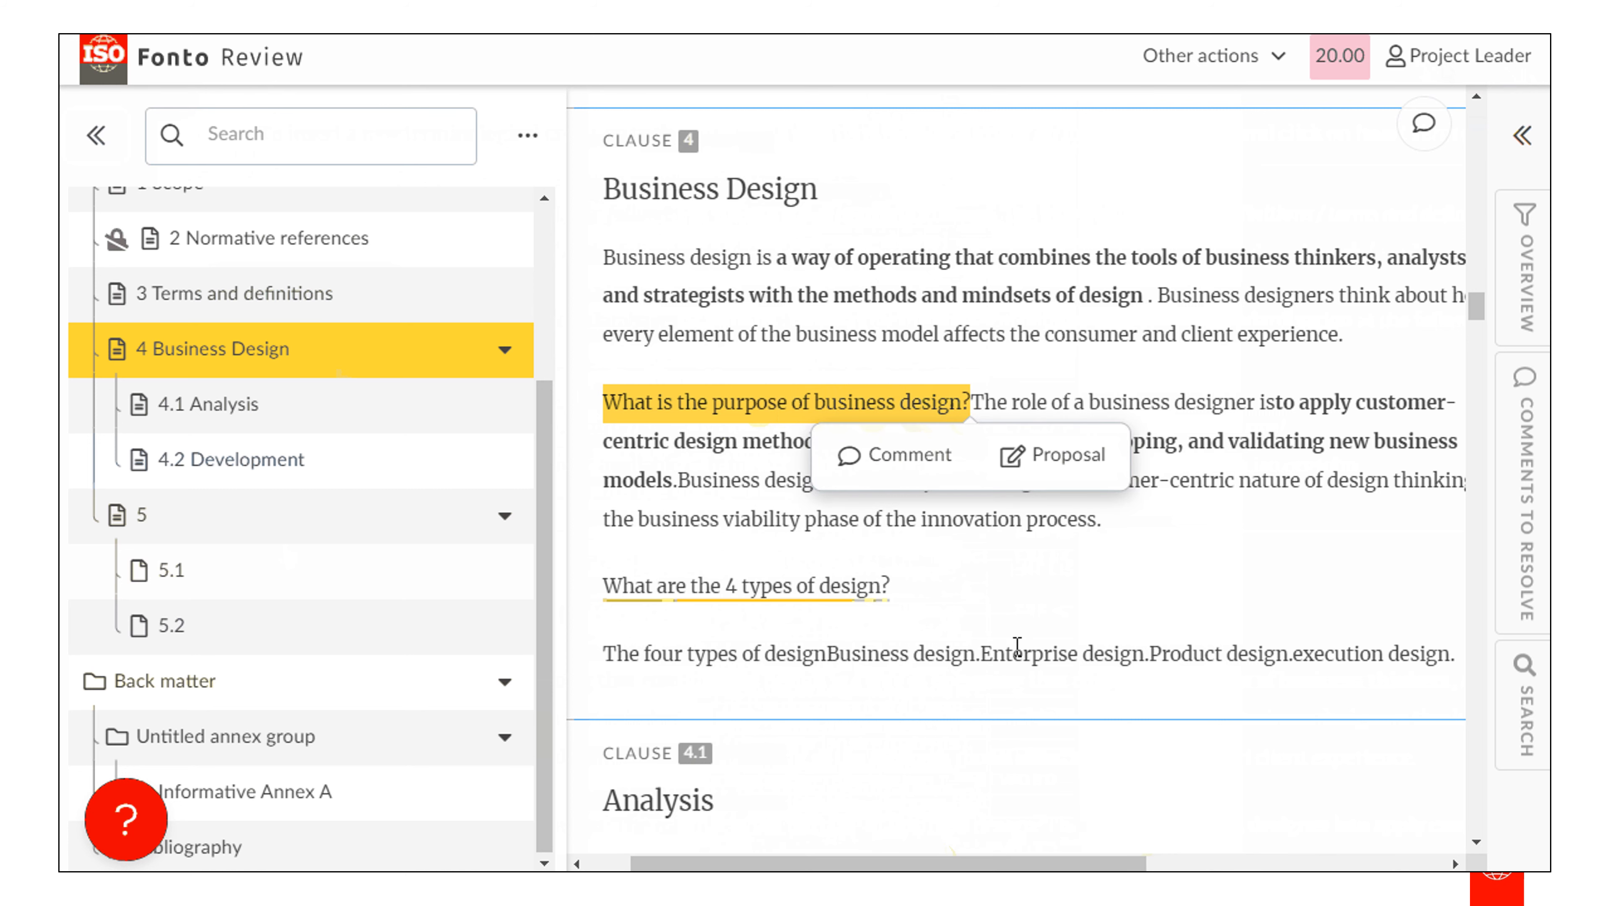
left_click(903, 468)
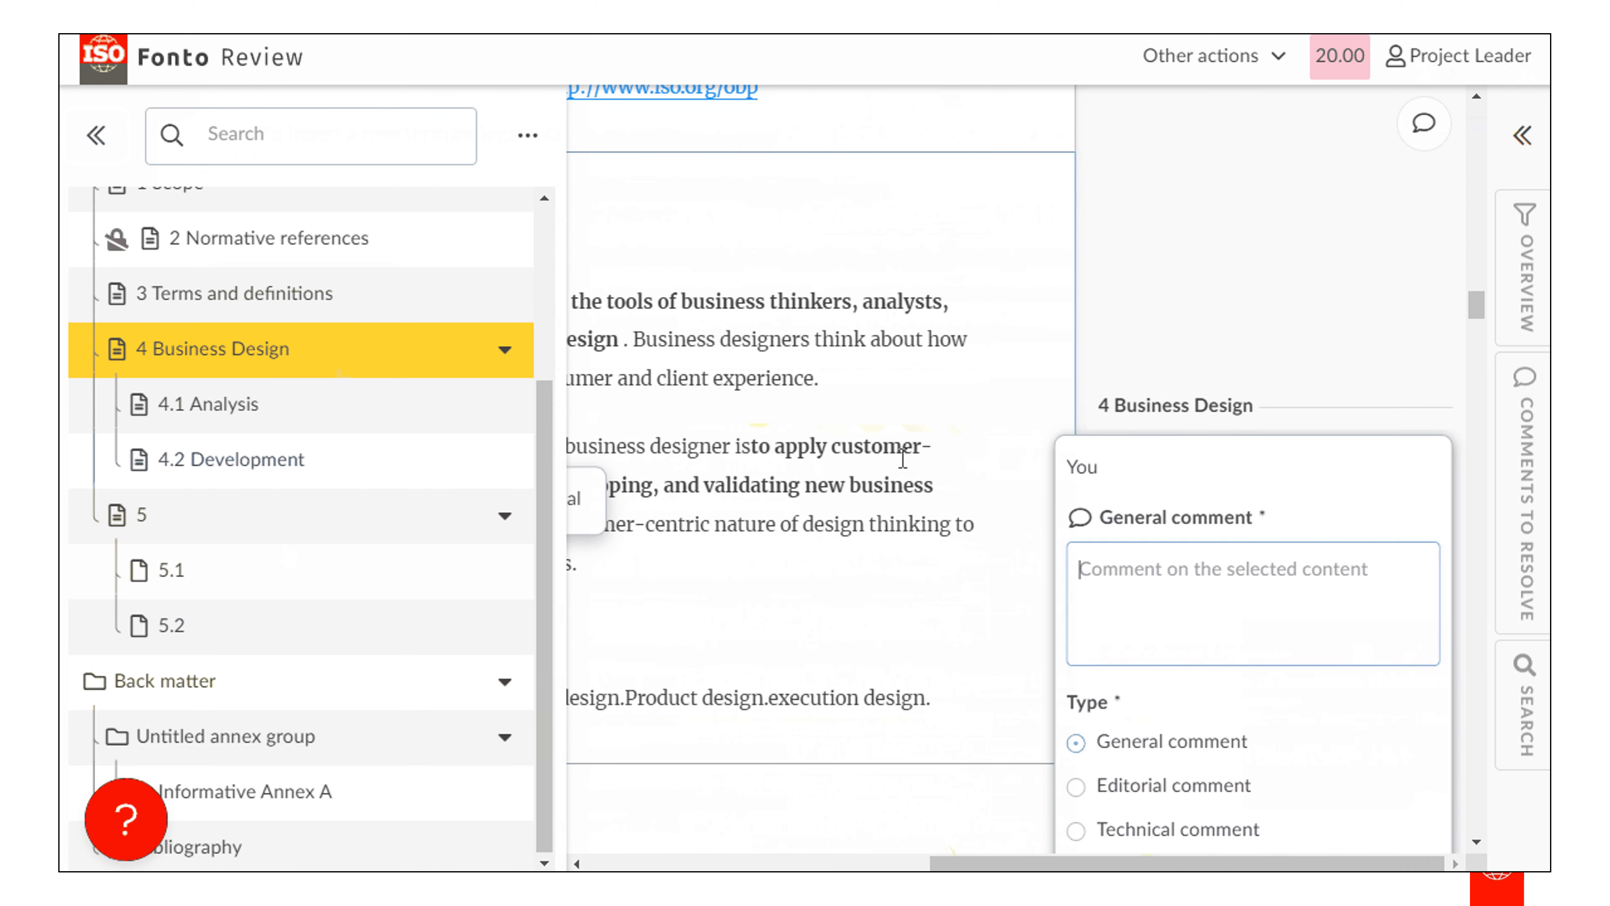
scroll(1216, 657, "down", 2)
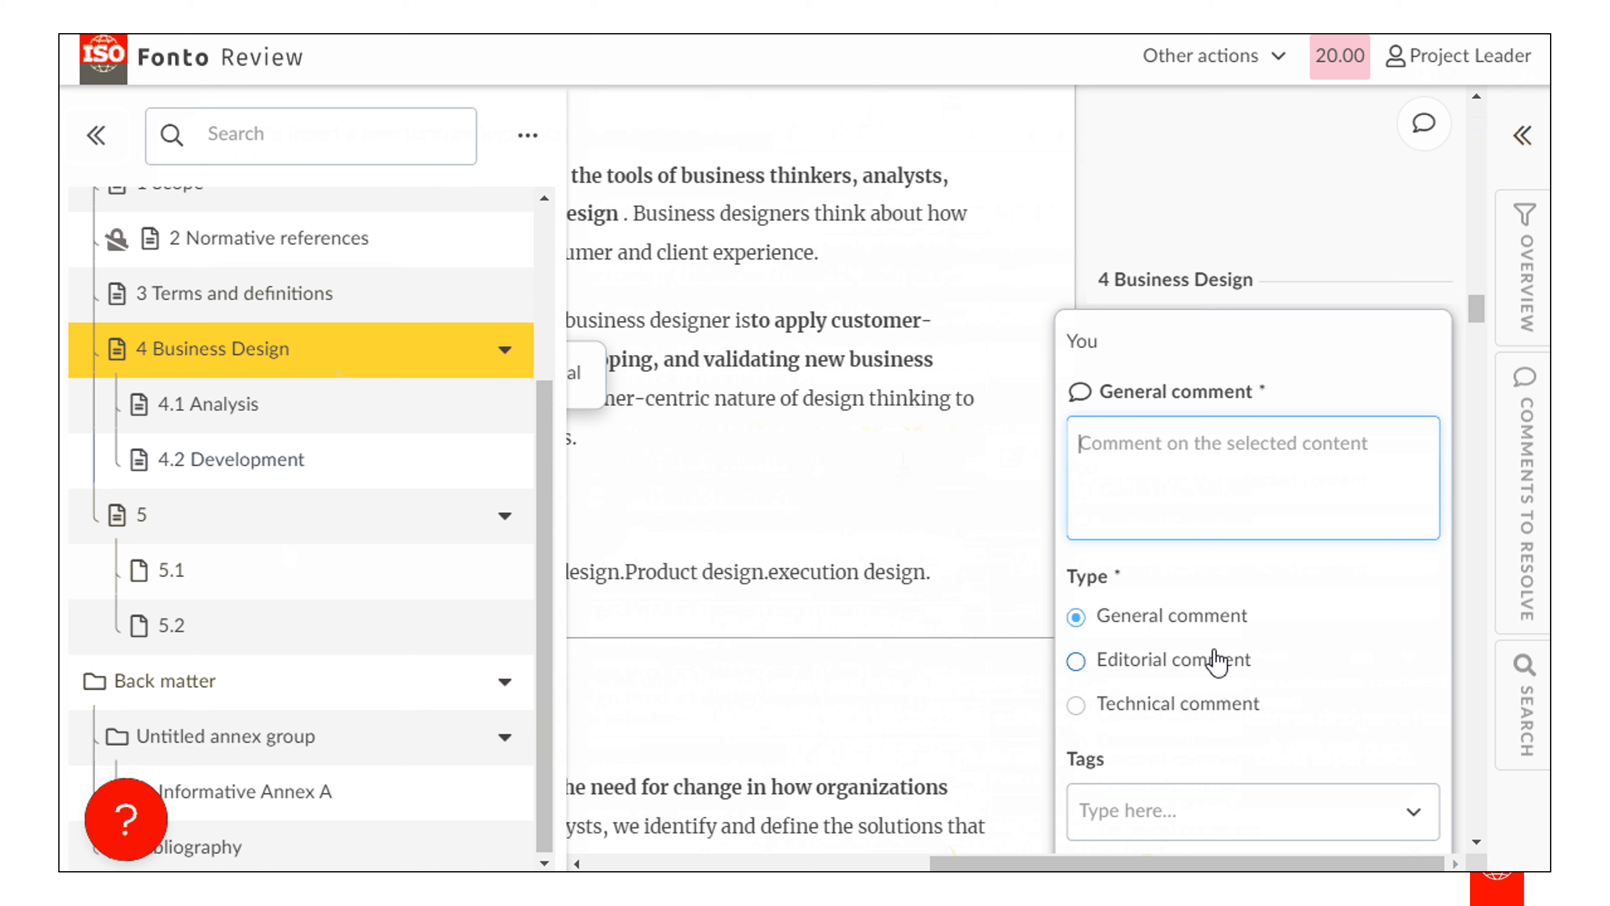
type("Make this a title and put a space")
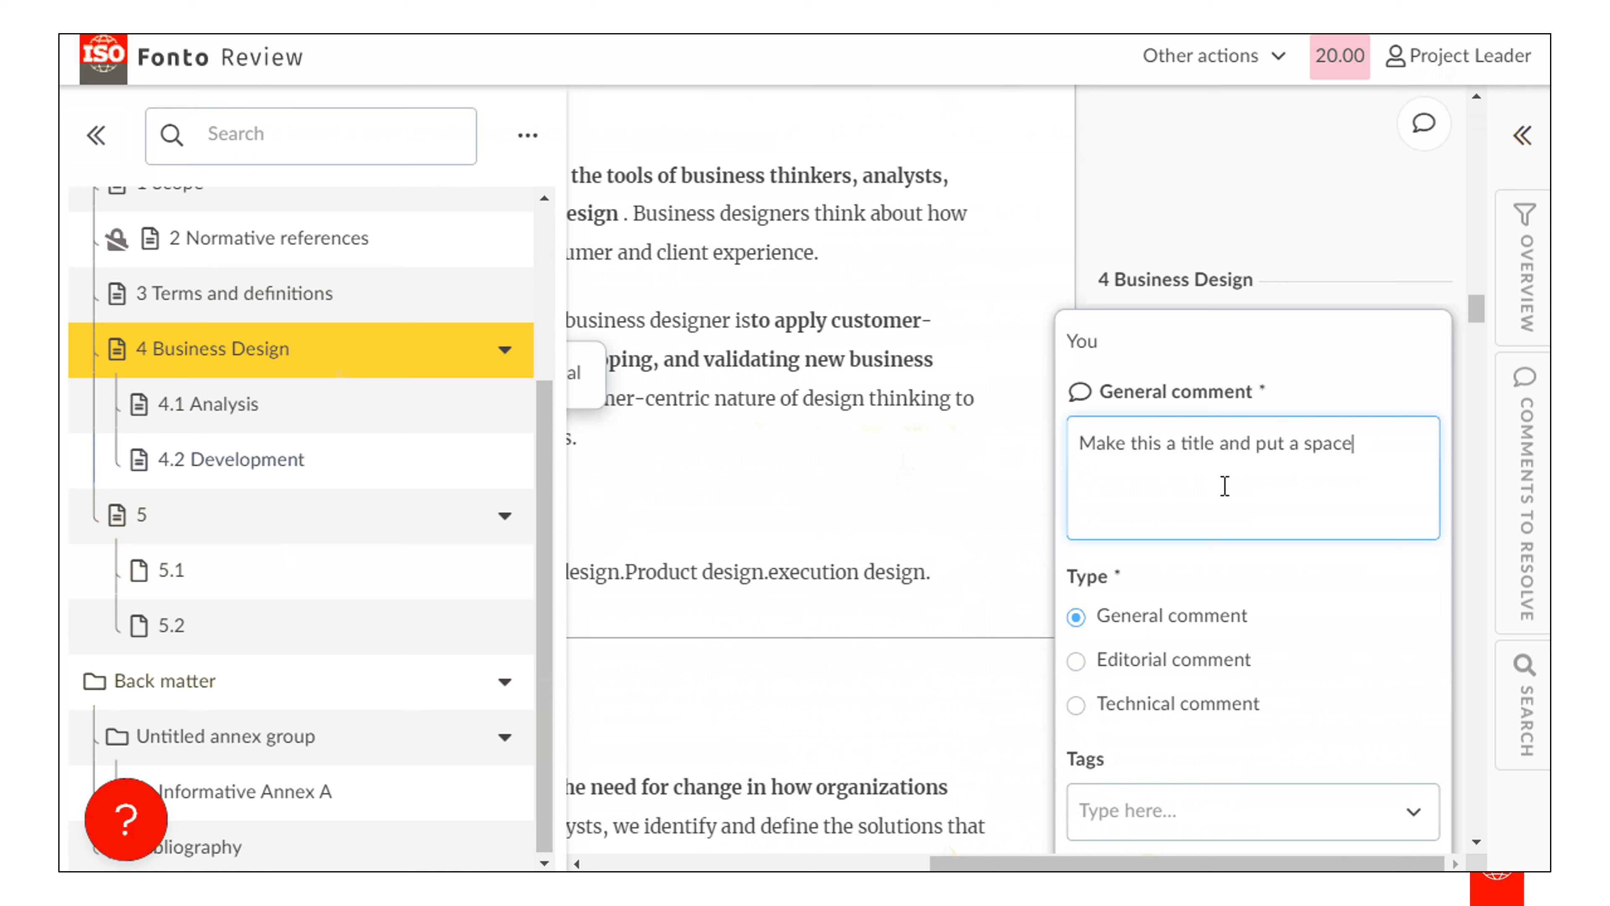
type(" between this and the next sentence.")
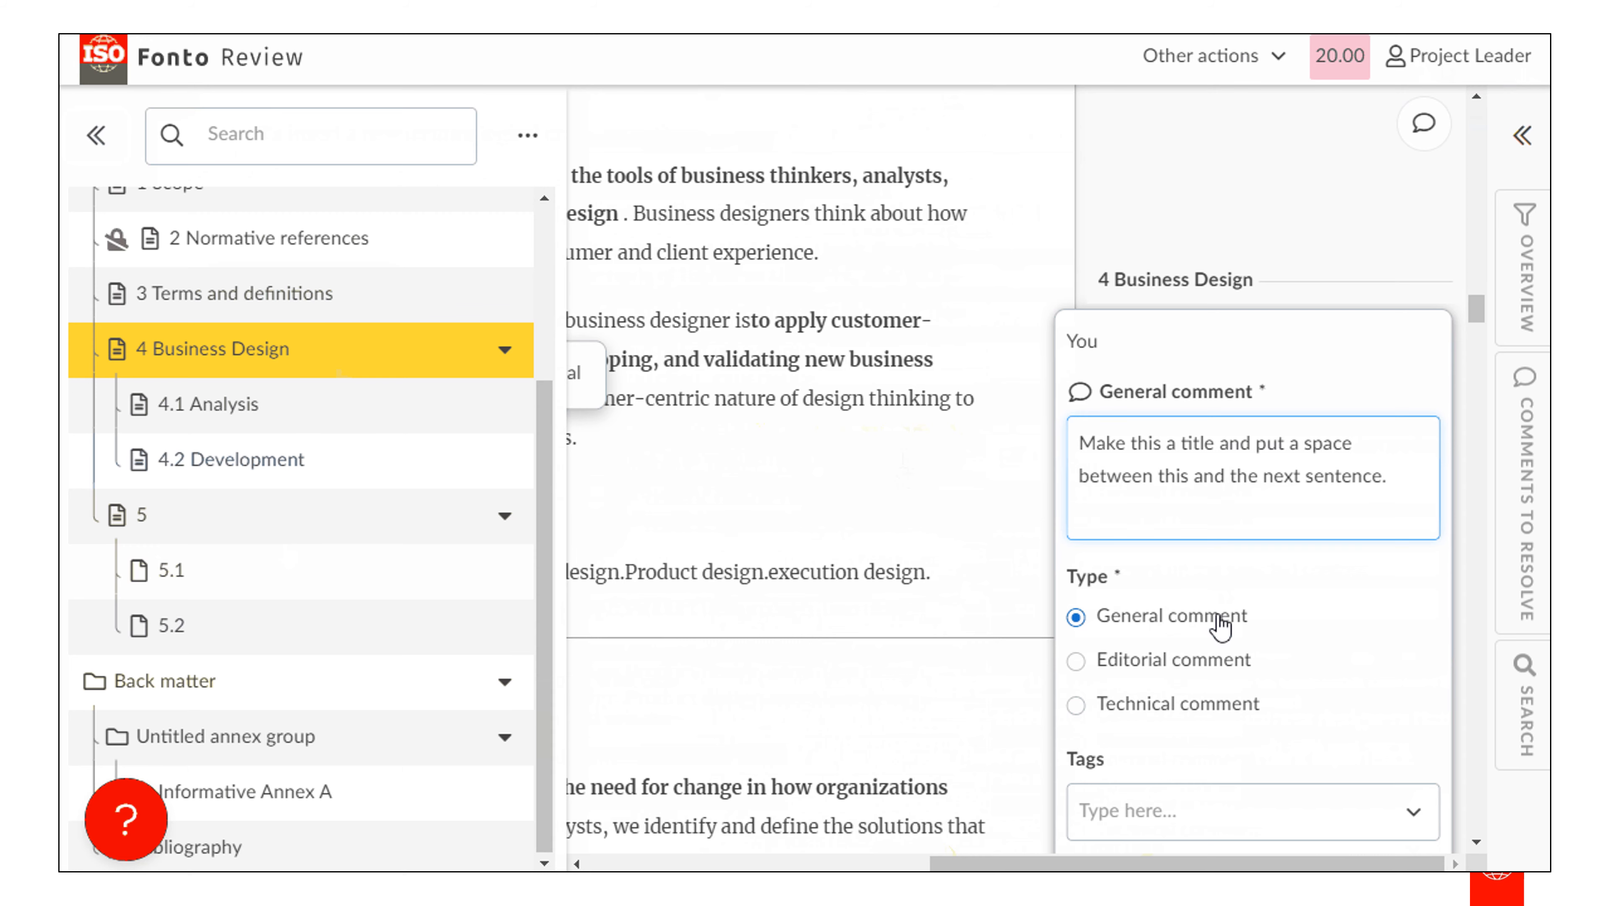
Classify the comment as an editorial comment with the tag low priority and the topic 1. design, and save it
left_click(1208, 660)
scroll(1259, 648, "down", 4)
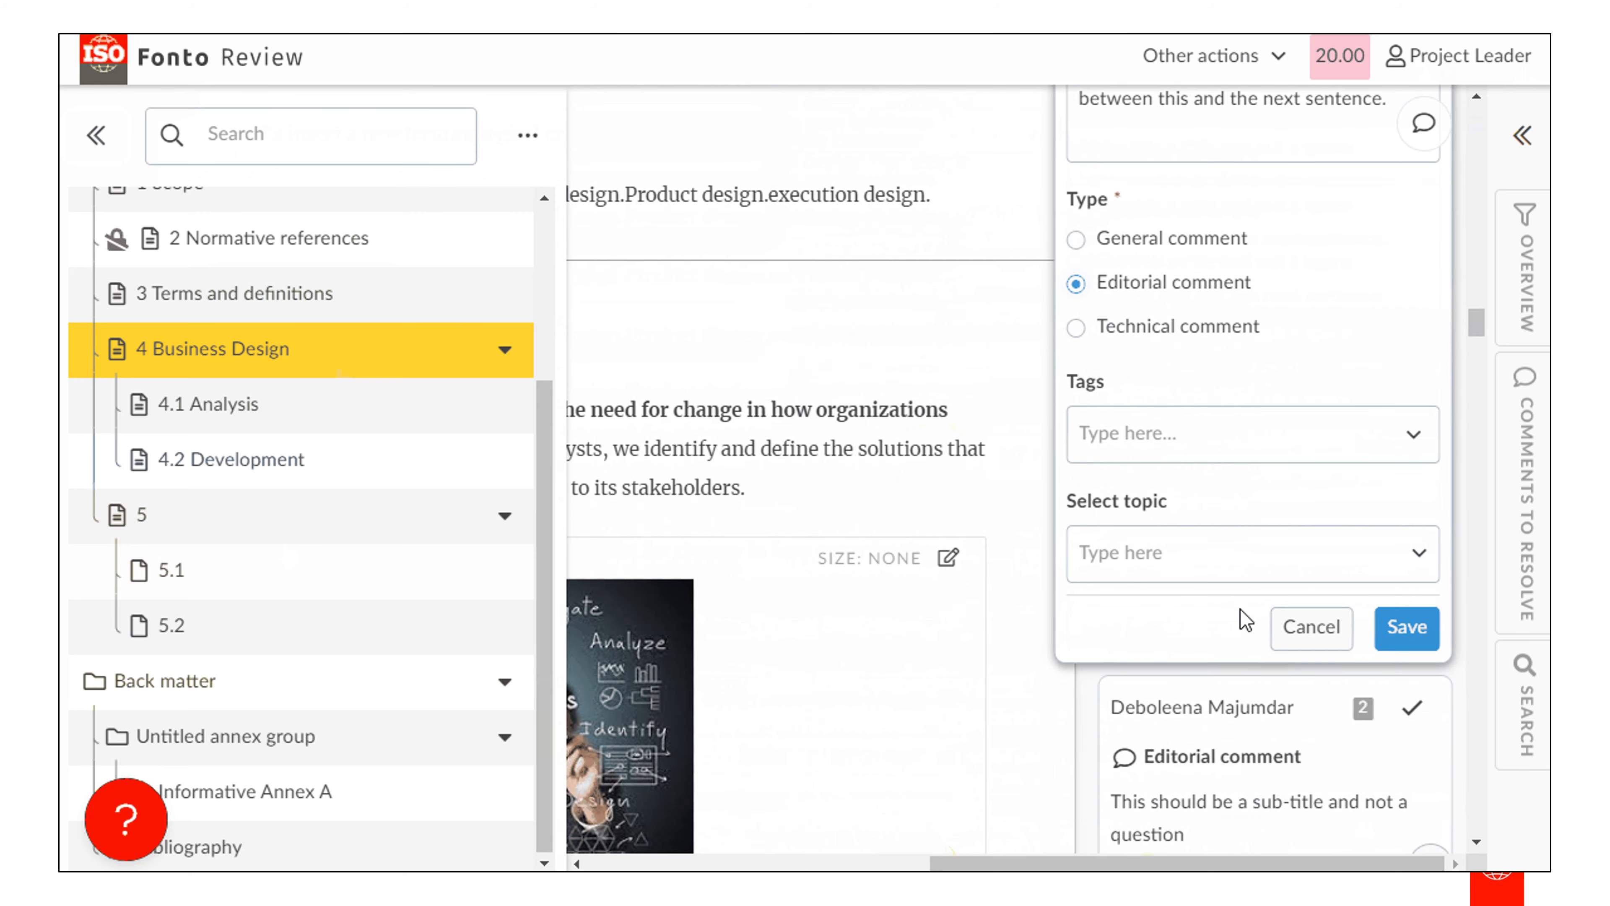
left_click(1414, 437)
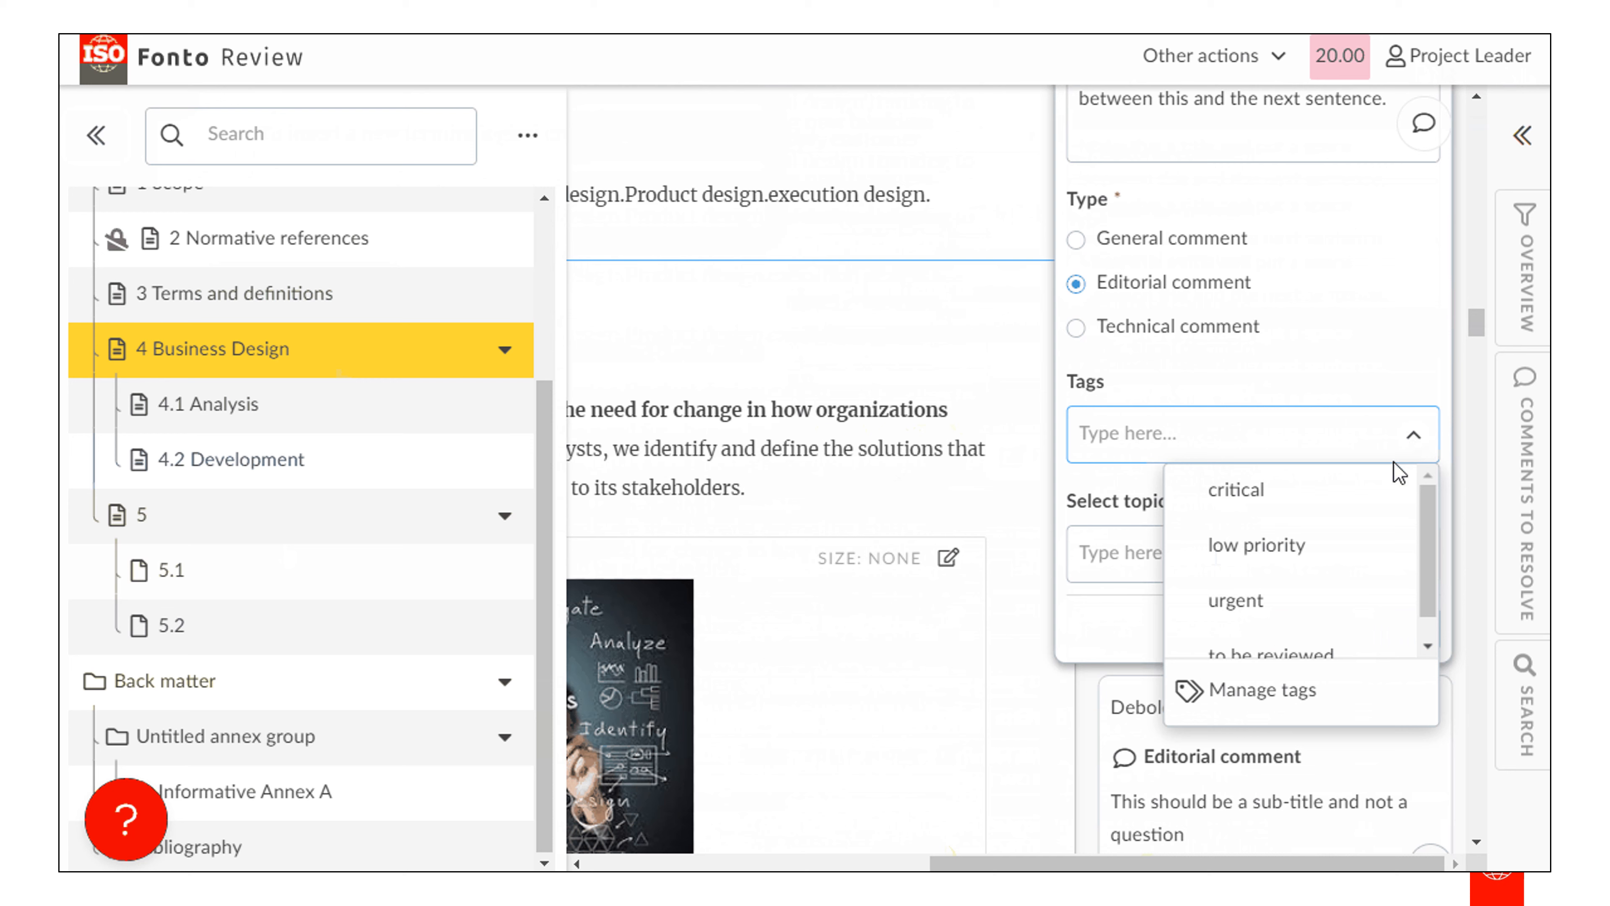
left_click(1236, 555)
left_click(1338, 377)
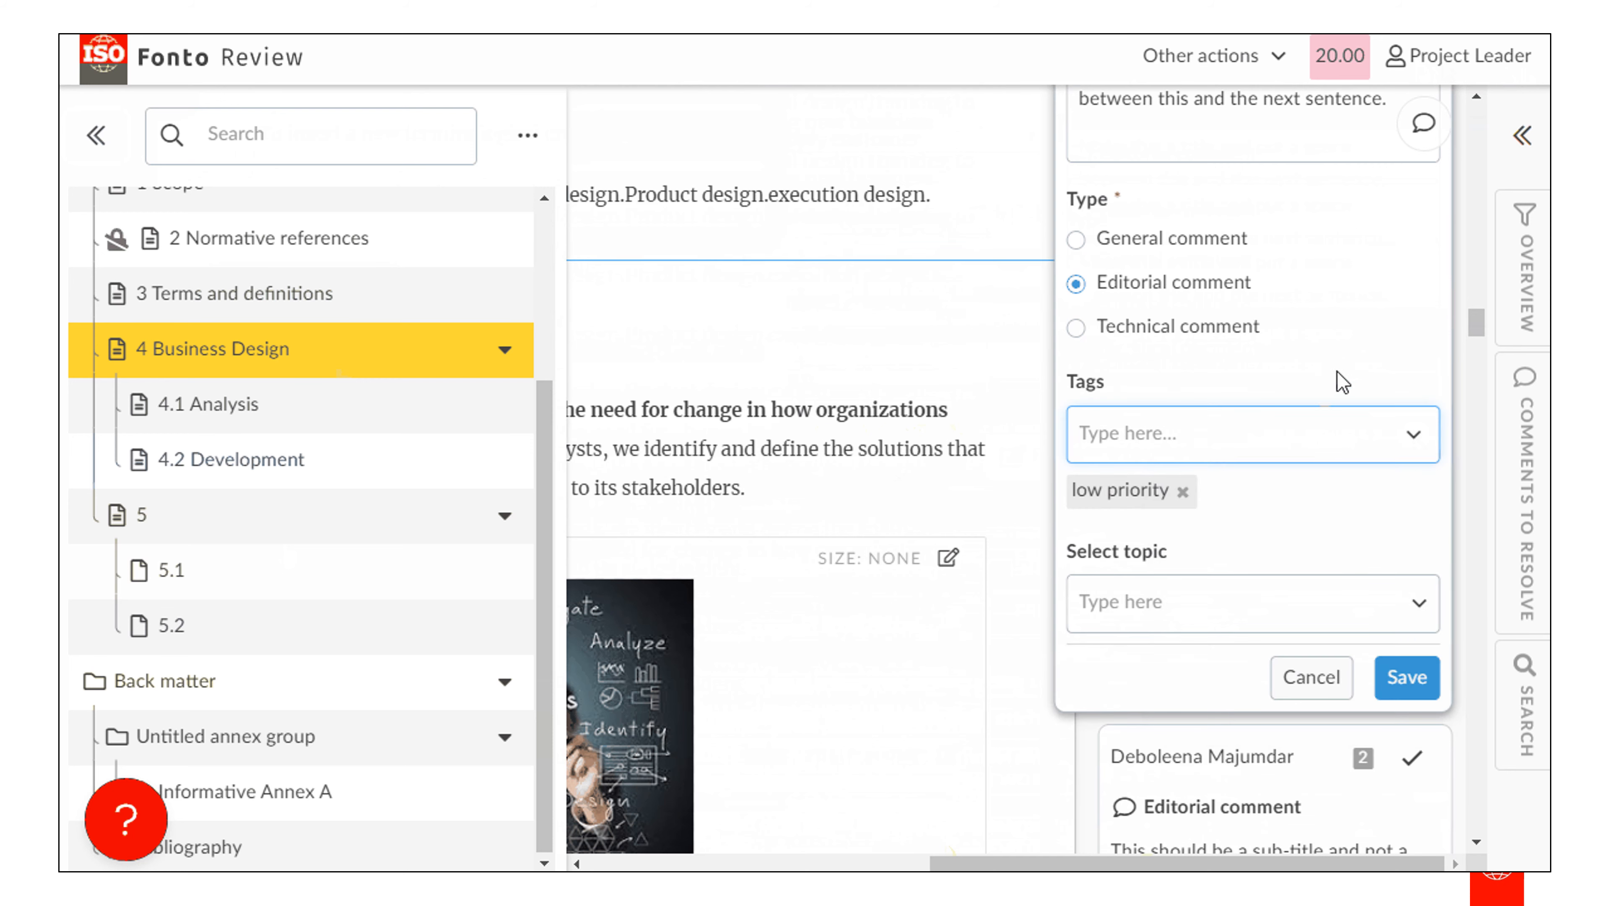
left_click(1411, 604)
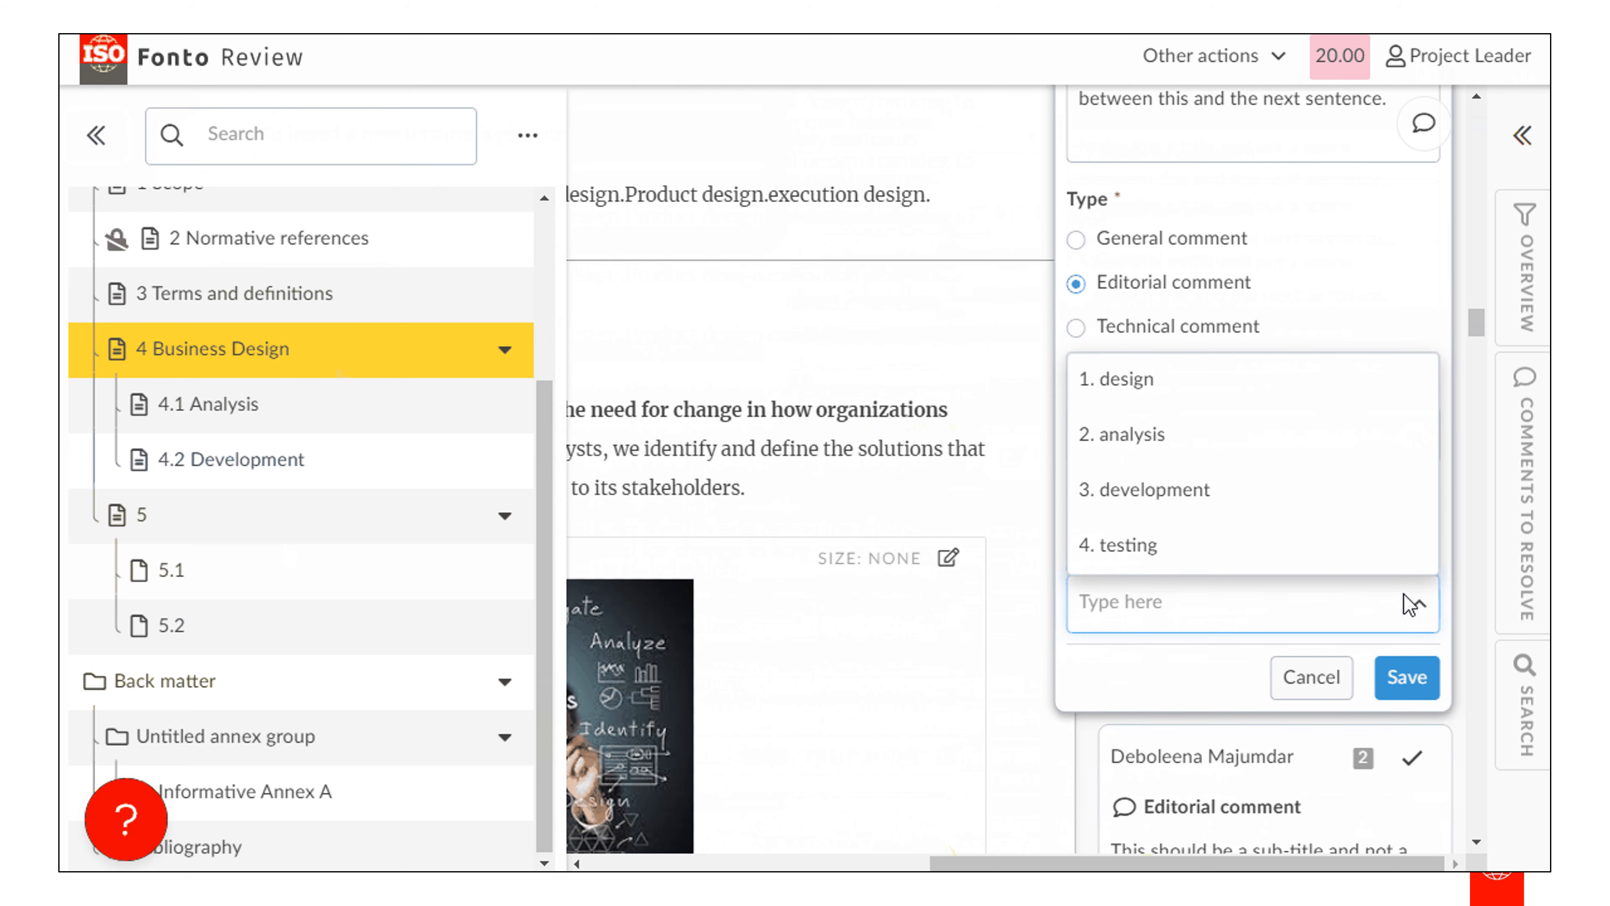
left_click(1230, 389)
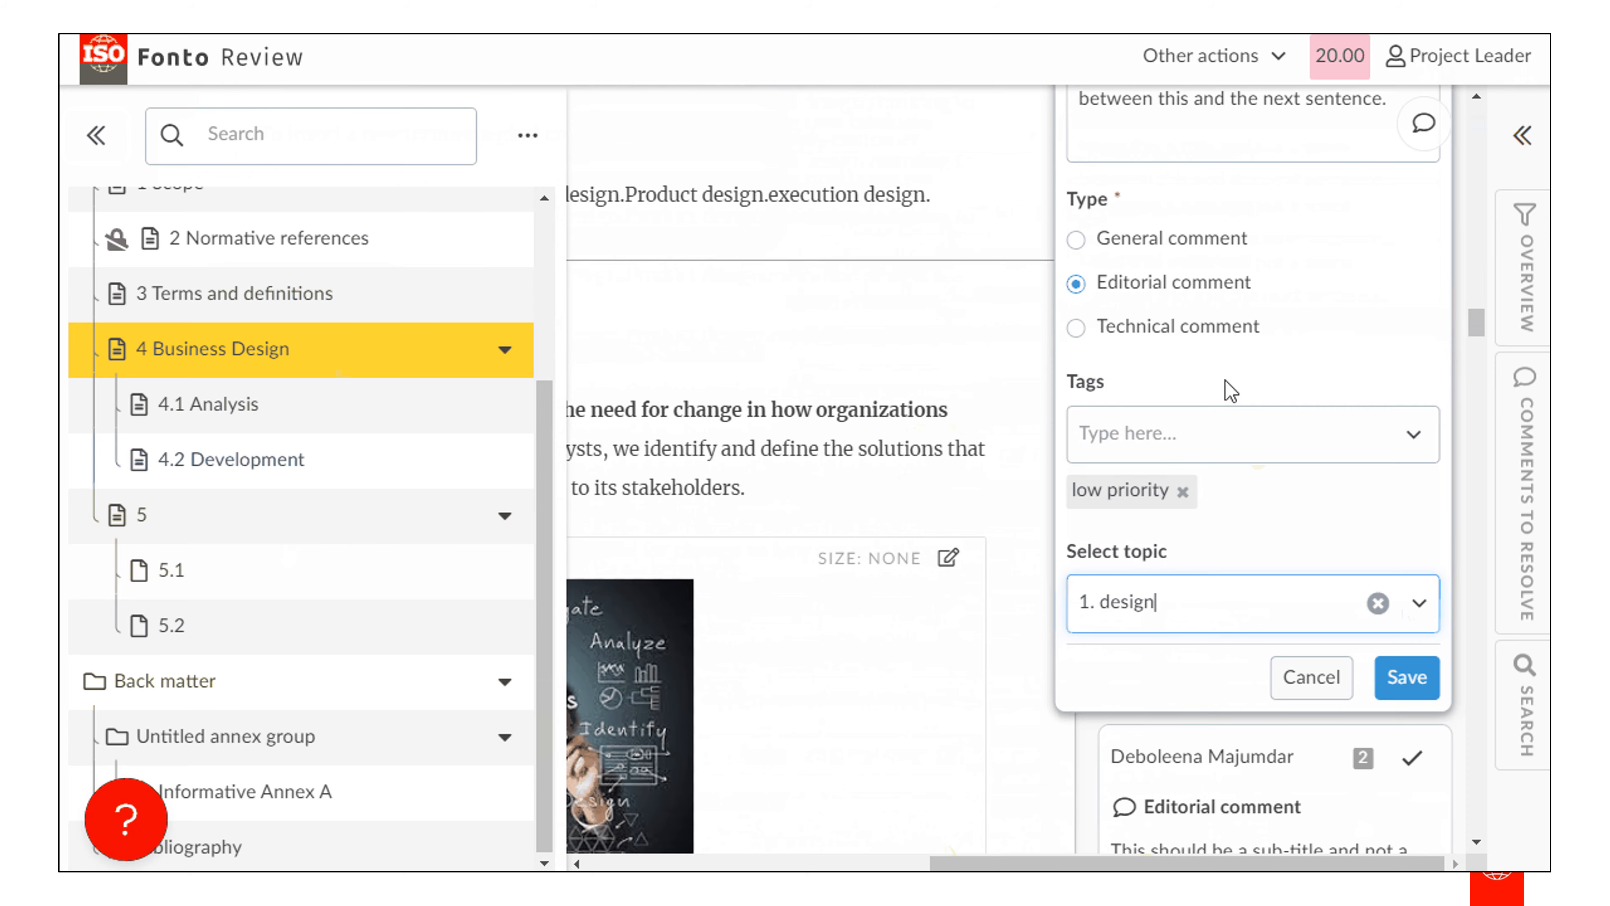
left_click(1428, 682)
Open the global general comment "The draft is shaping up well" at the start of the document and agree with it
scroll(1263, 587, "down", 3)
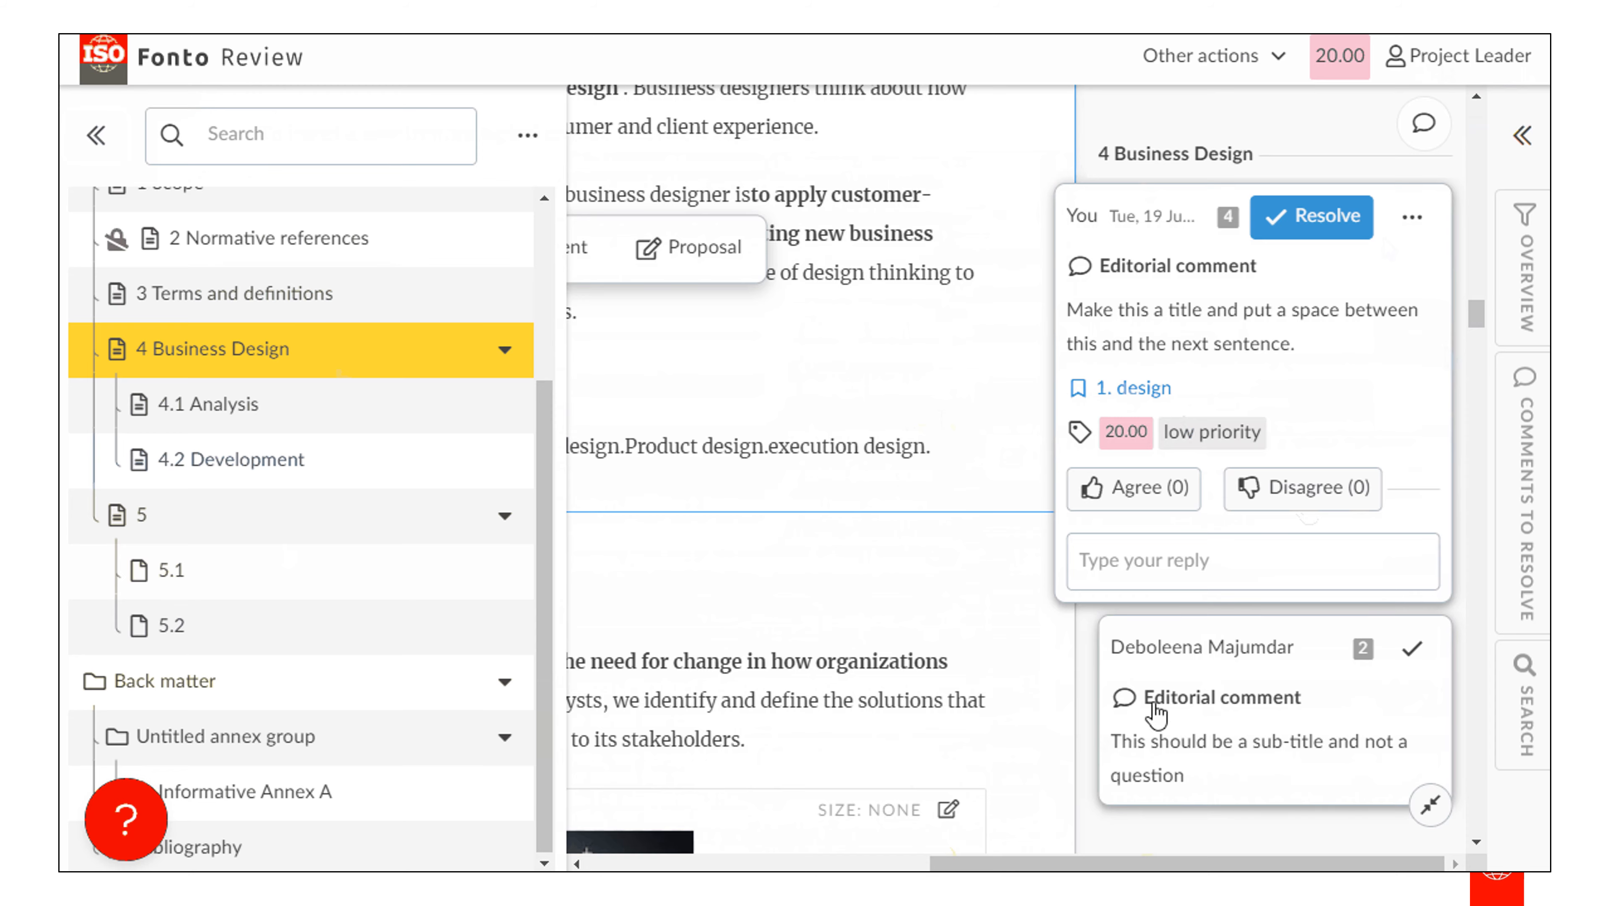
scroll(1180, 788, "down", 5)
scroll(1134, 666, "up", 5)
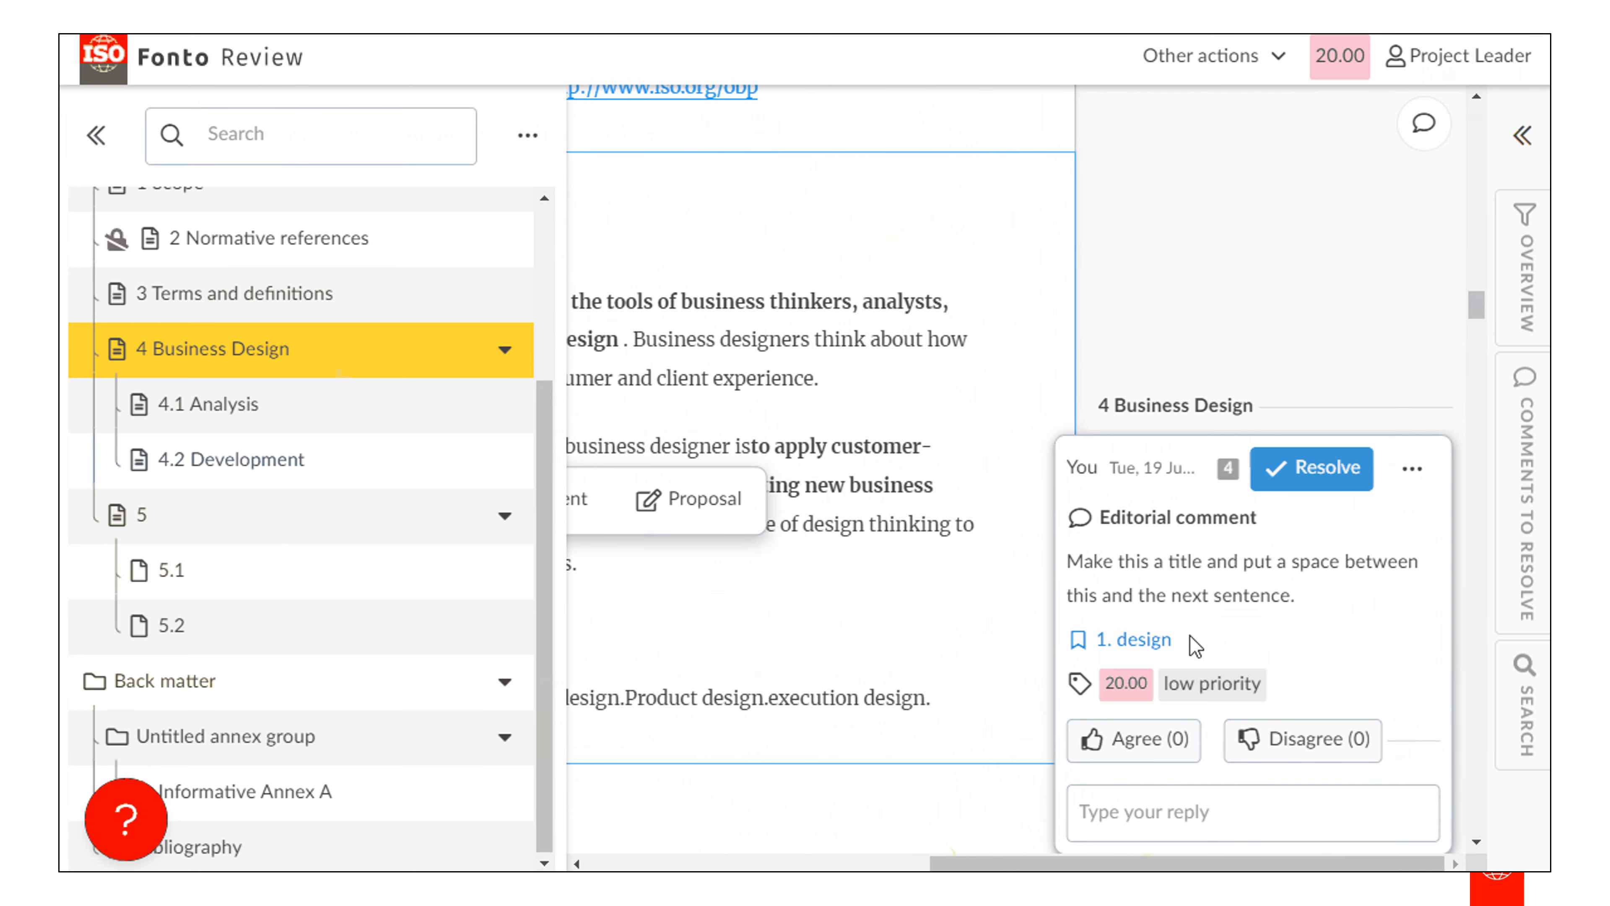
scroll(1257, 473, "up", 8)
scroll(1258, 473, "up", 10)
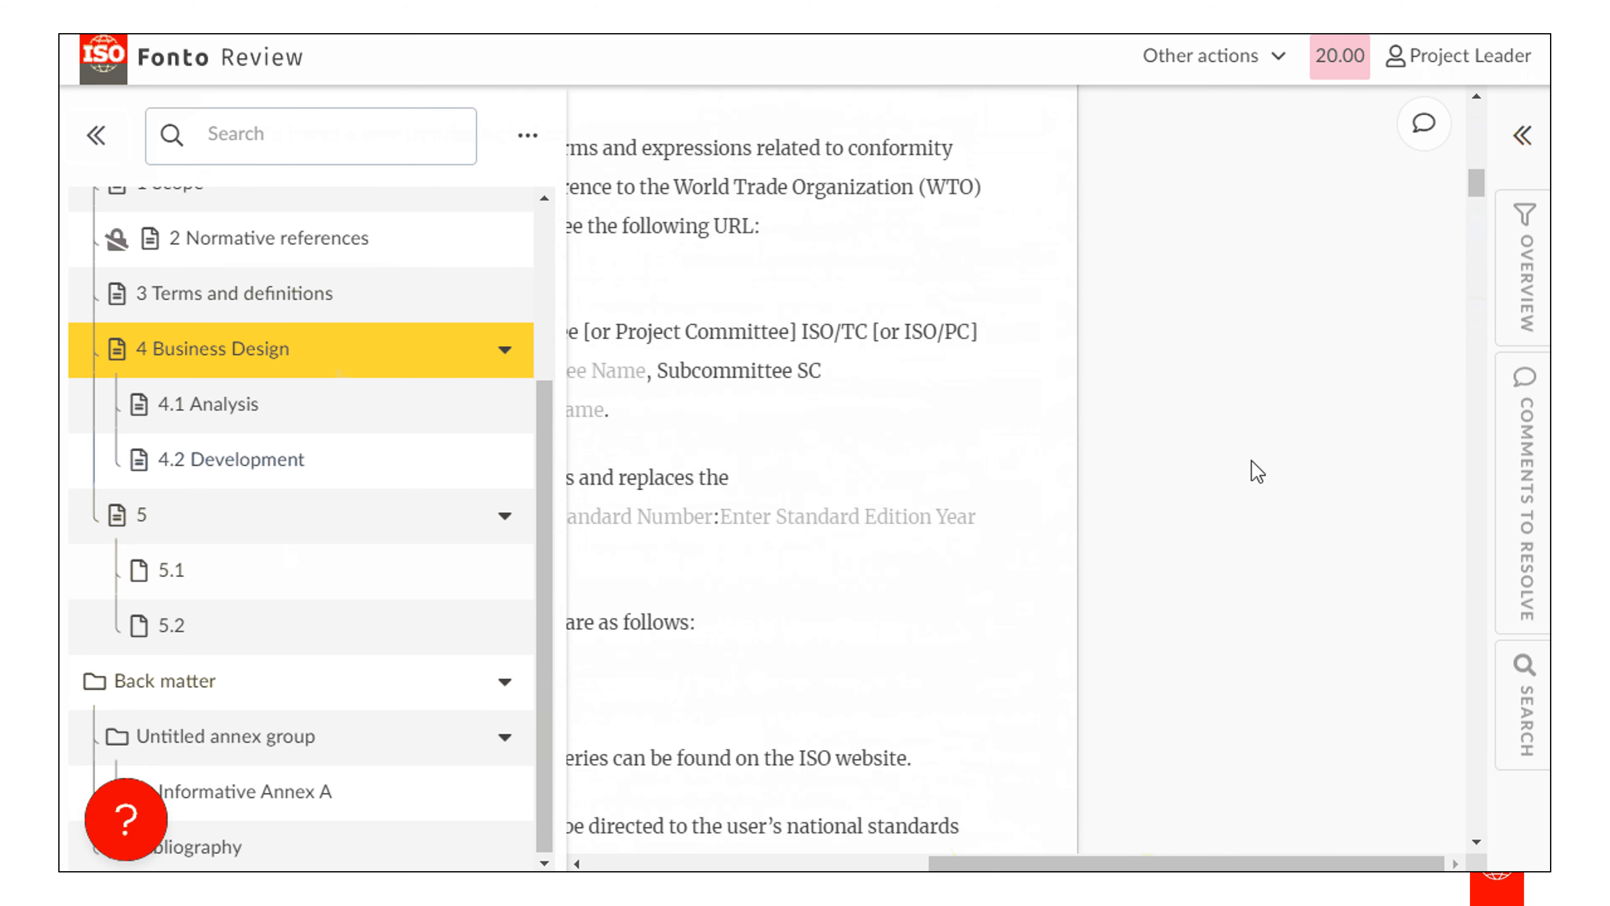
left_click(1230, 295)
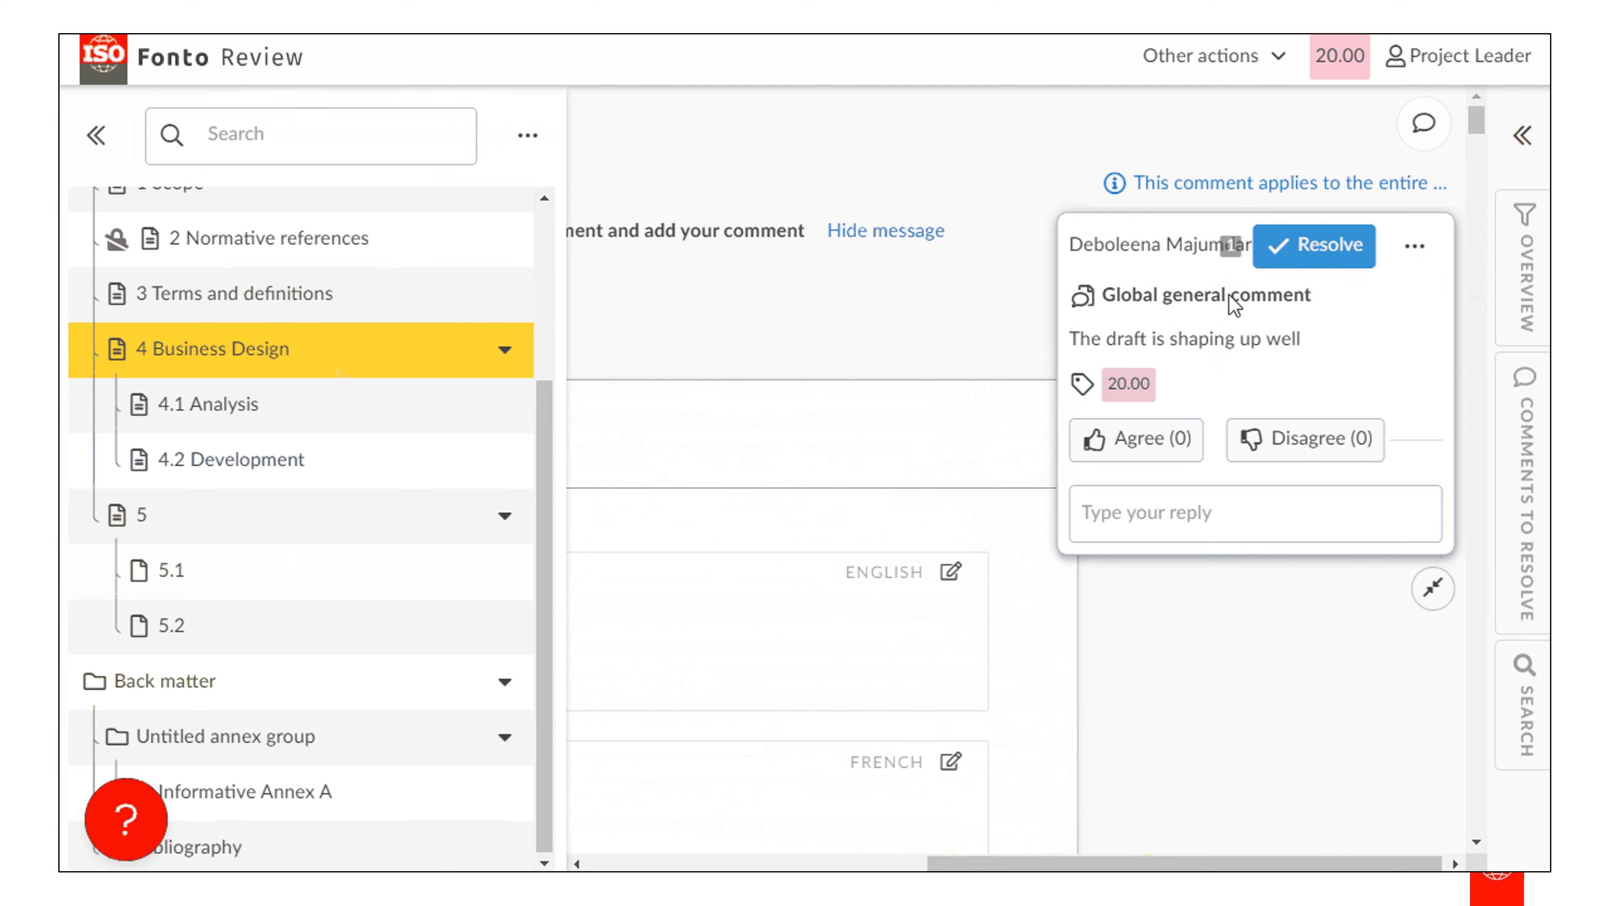
left_click(1116, 447)
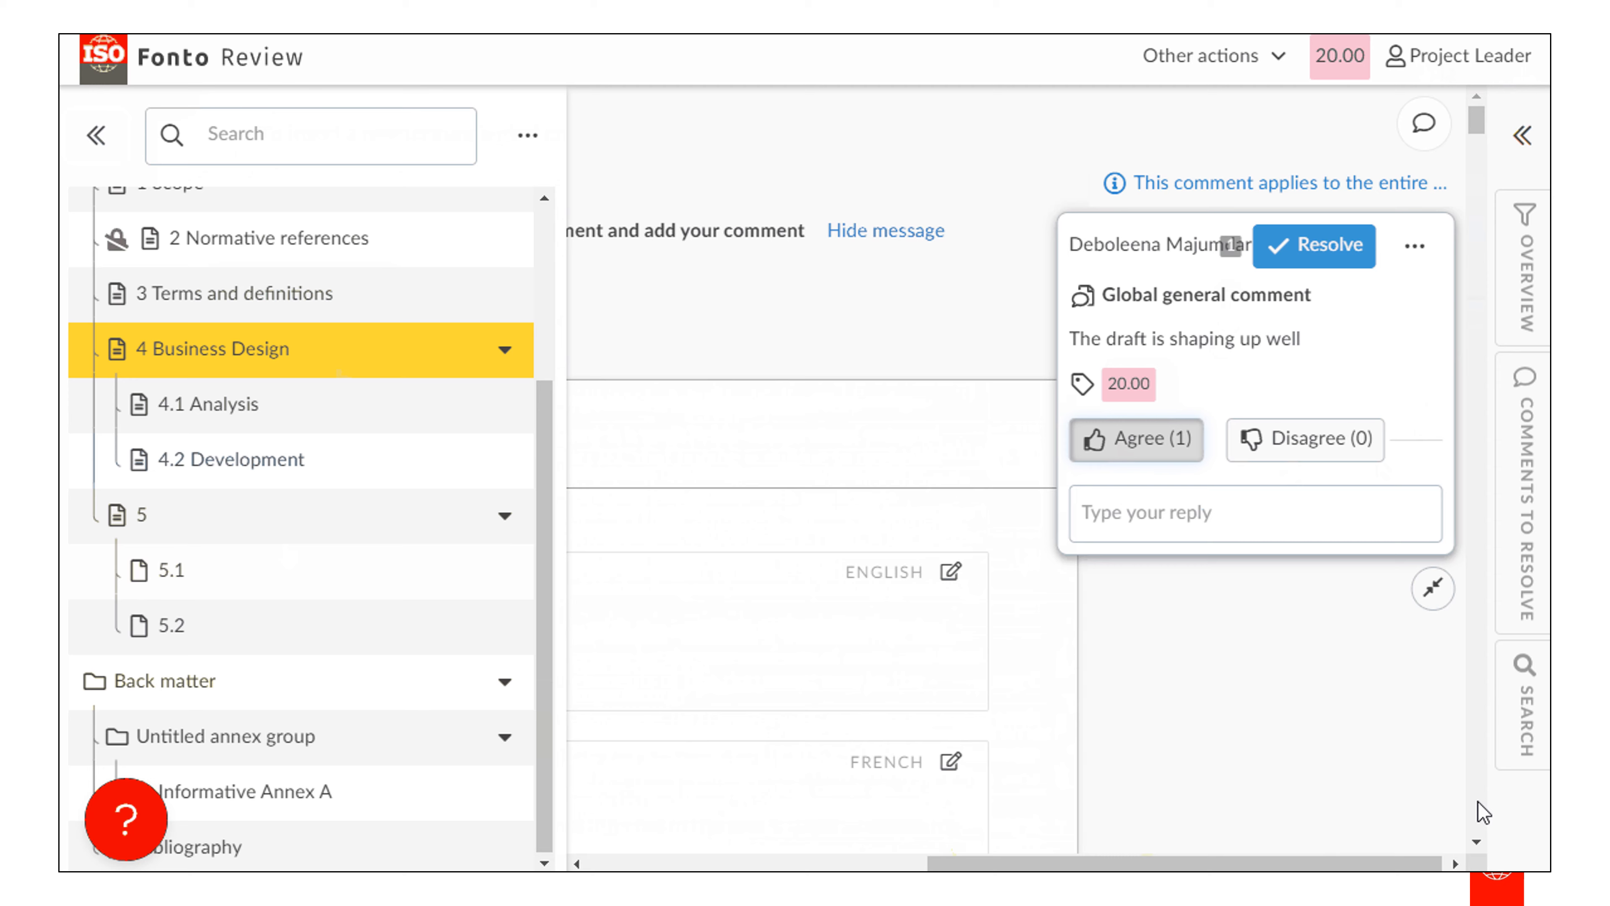
Reply "I agree" to the global general comment
left_click(1114, 499)
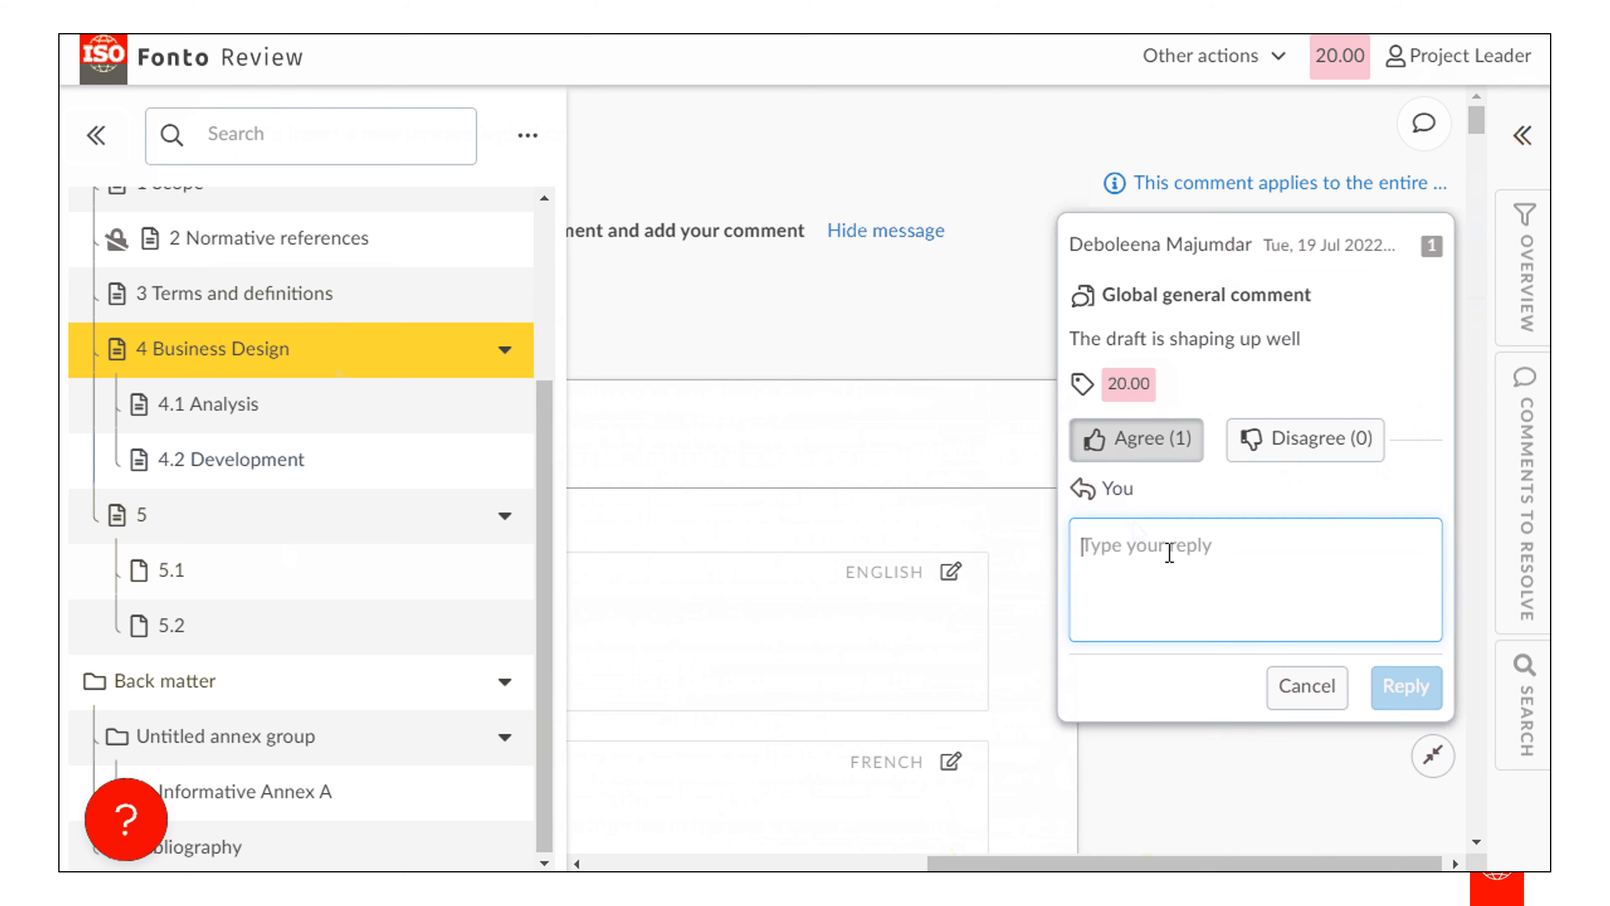
type("I agree")
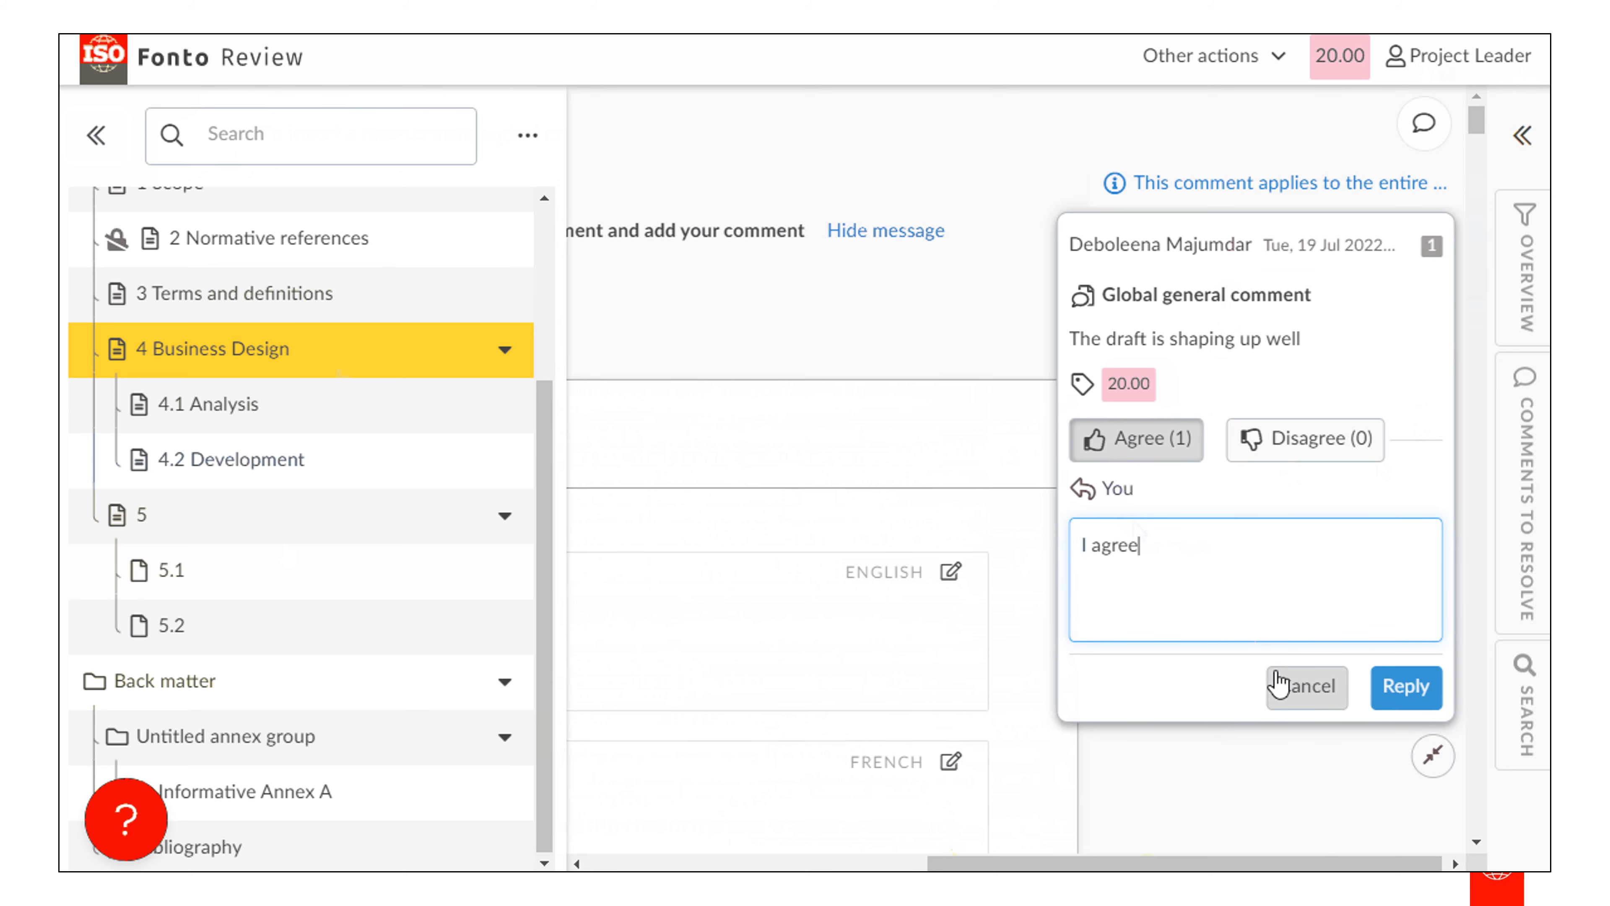
left_click(1405, 685)
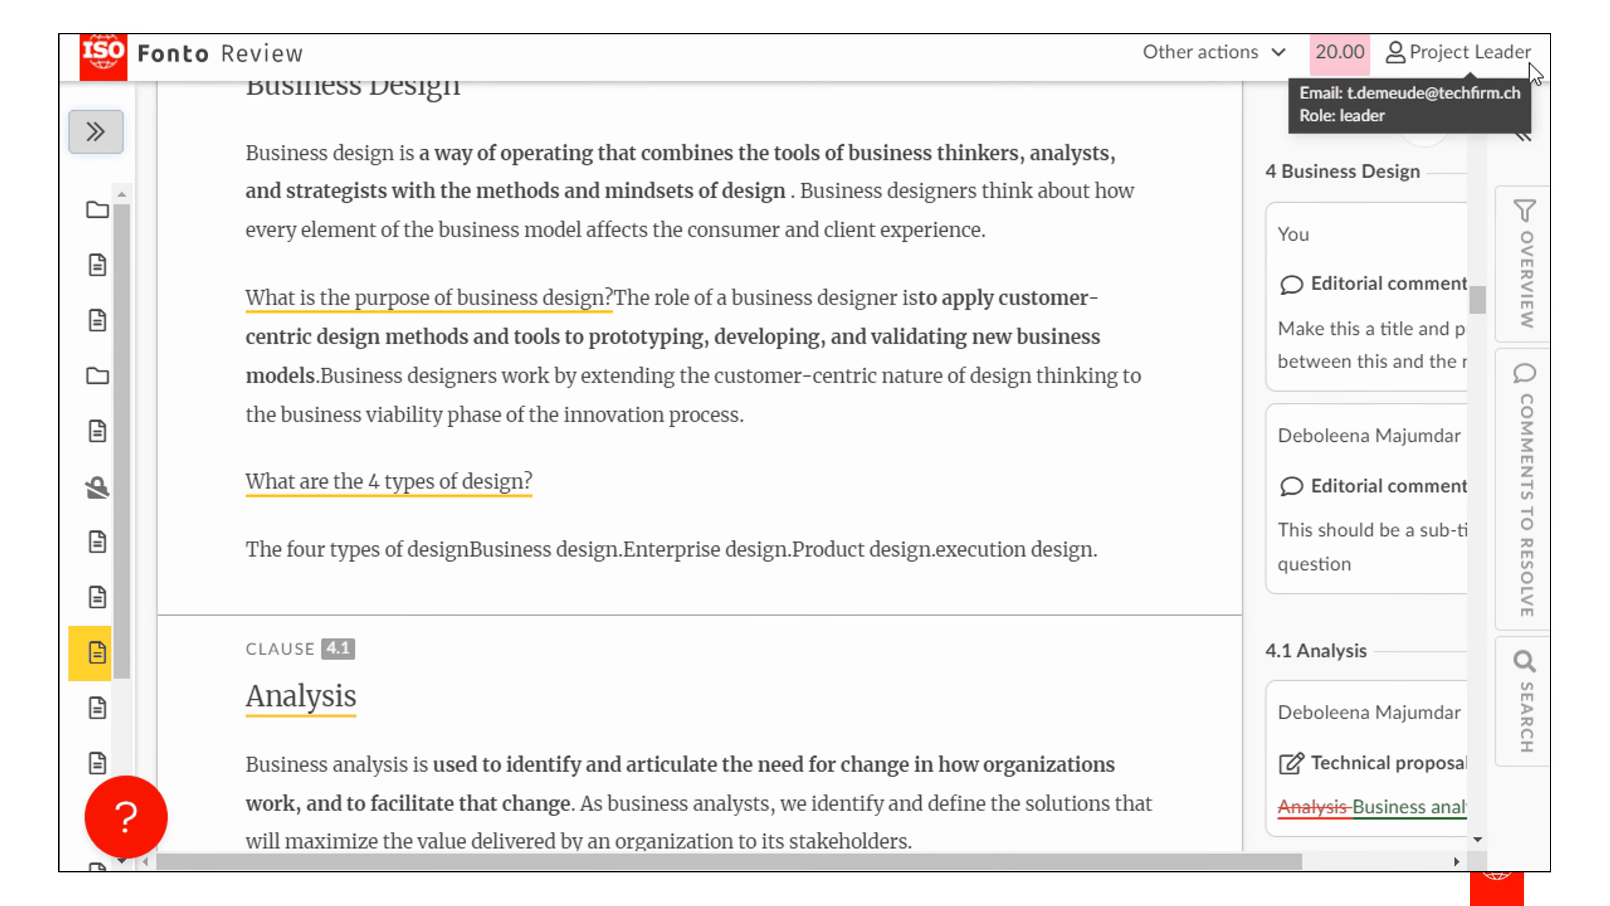
Start a proposal on the Figure 1 image in clause 4.1 Analysis
scroll(1118, 447, "down", 8)
scroll(1118, 463, "down", 2)
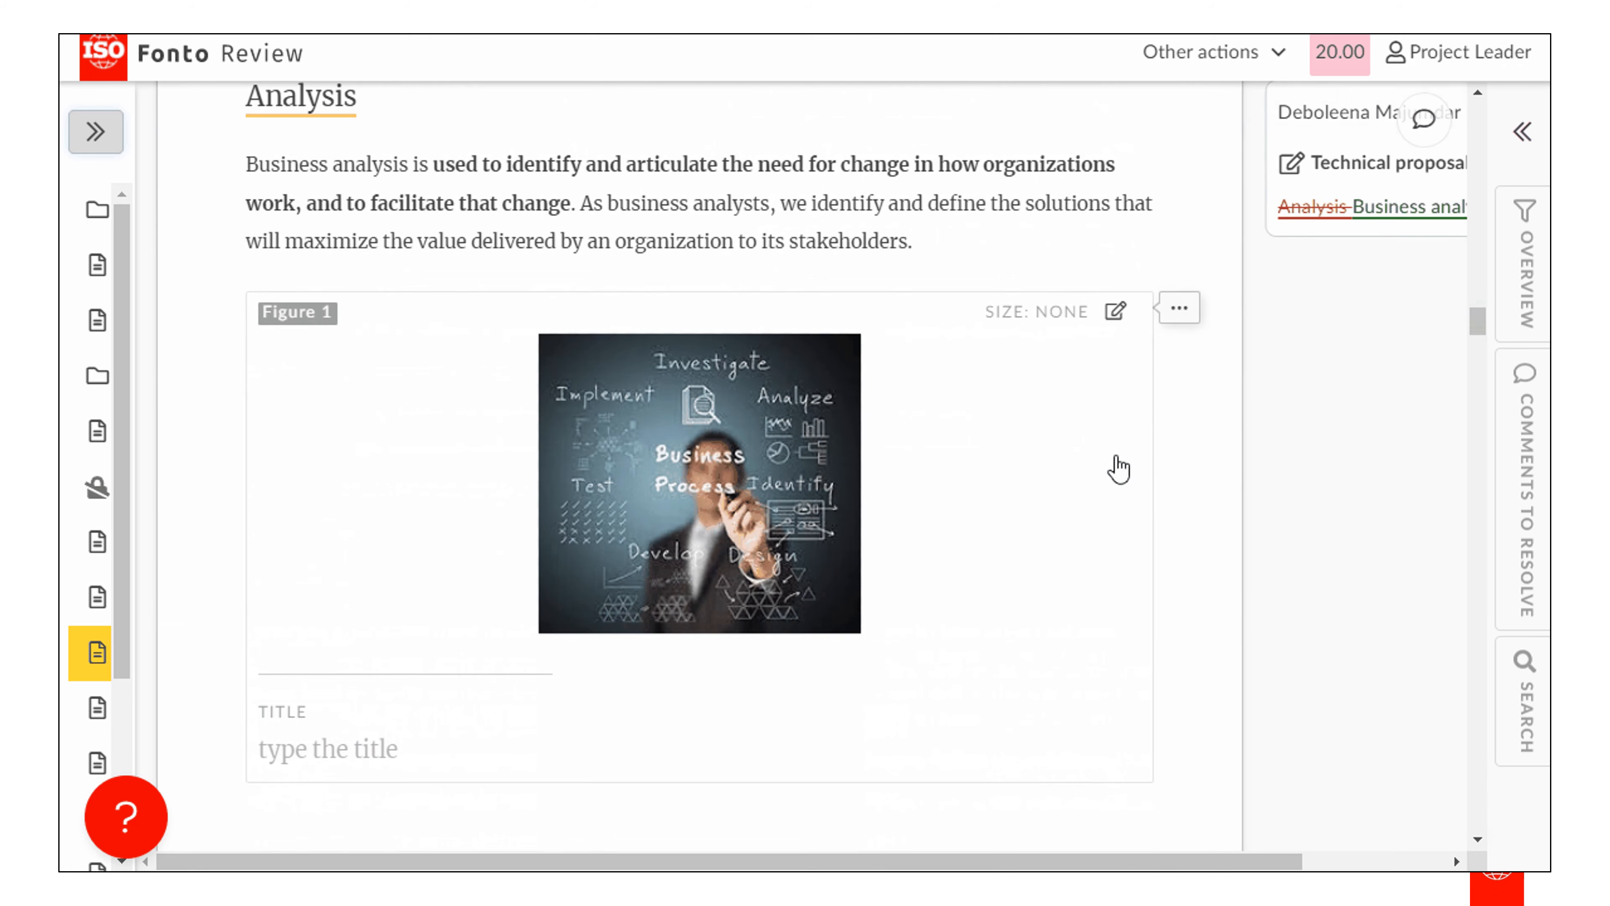
scroll(1074, 429, "up", 2)
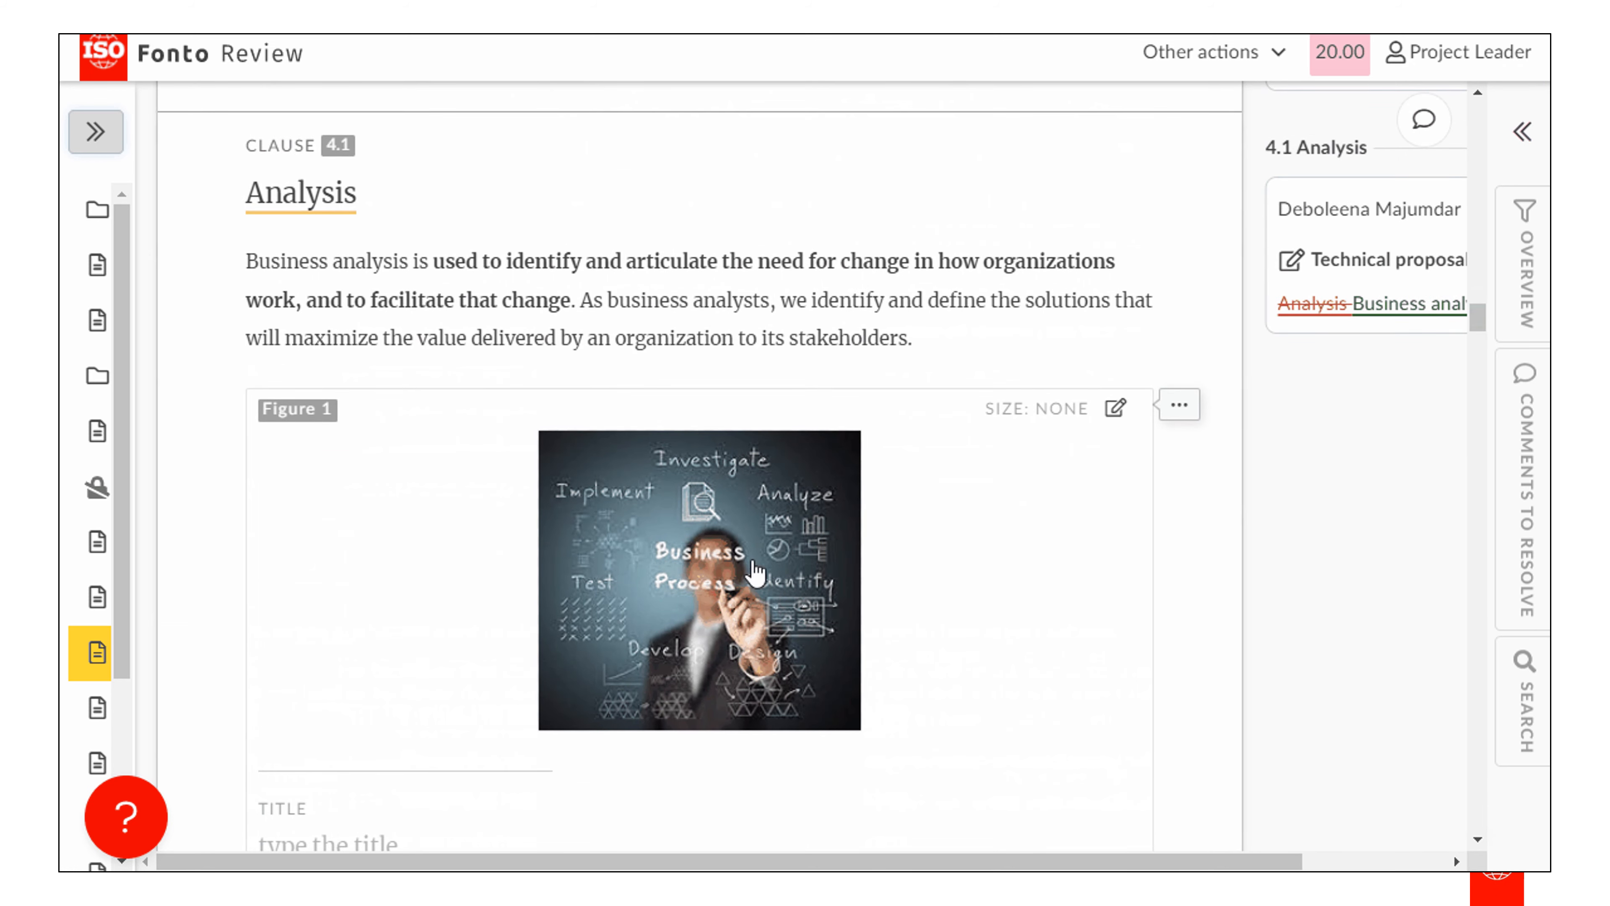
left_click(725, 577)
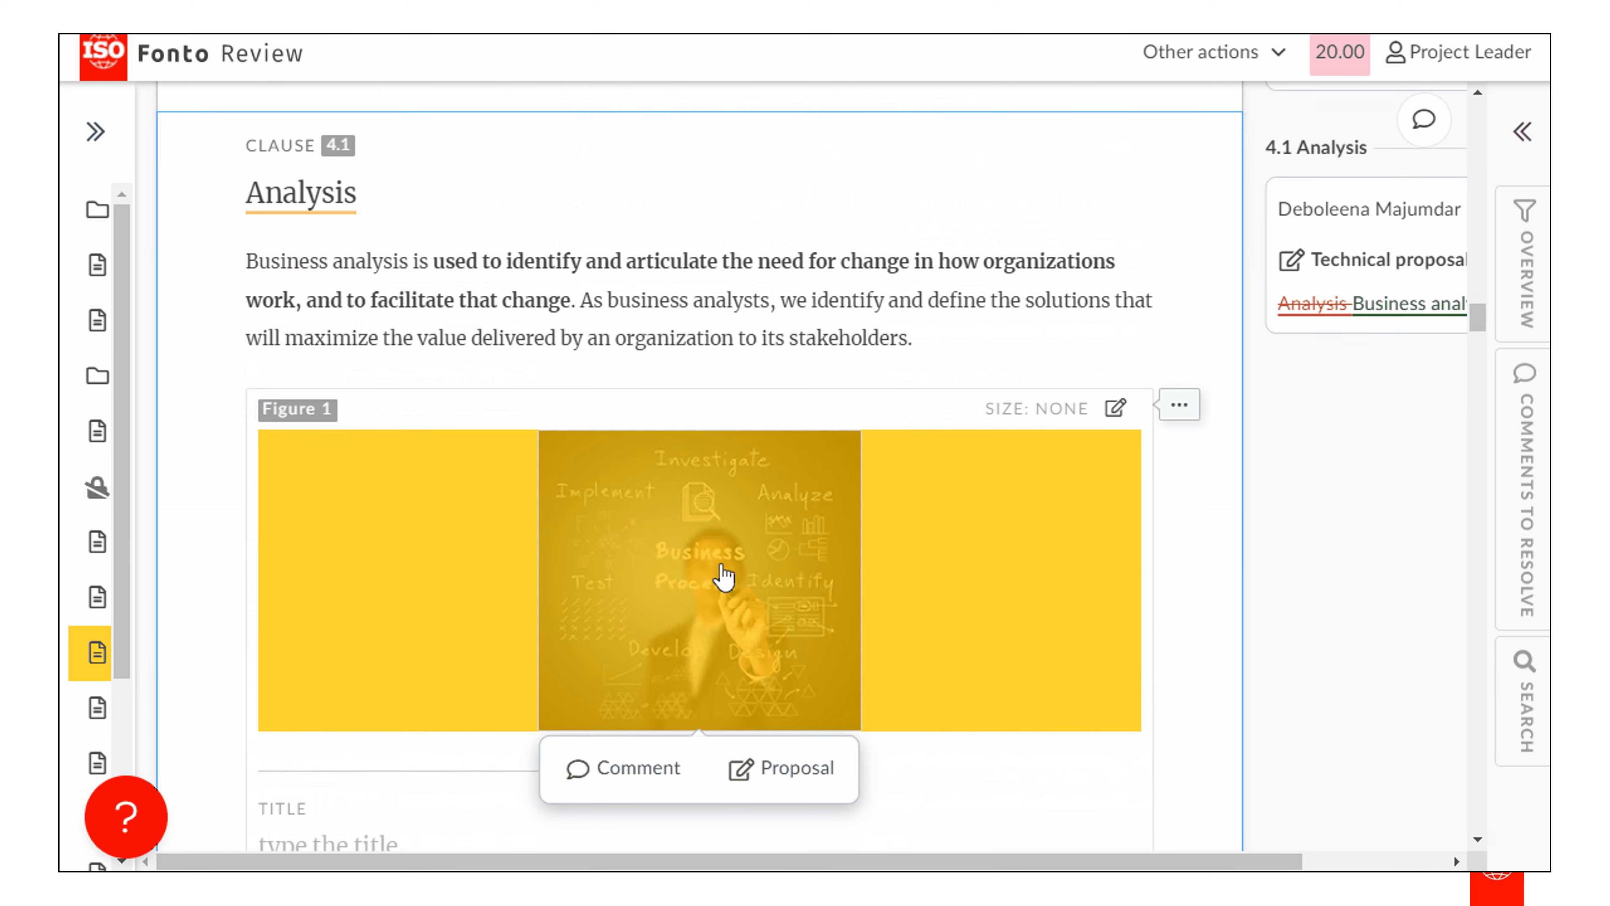
left_click(783, 769)
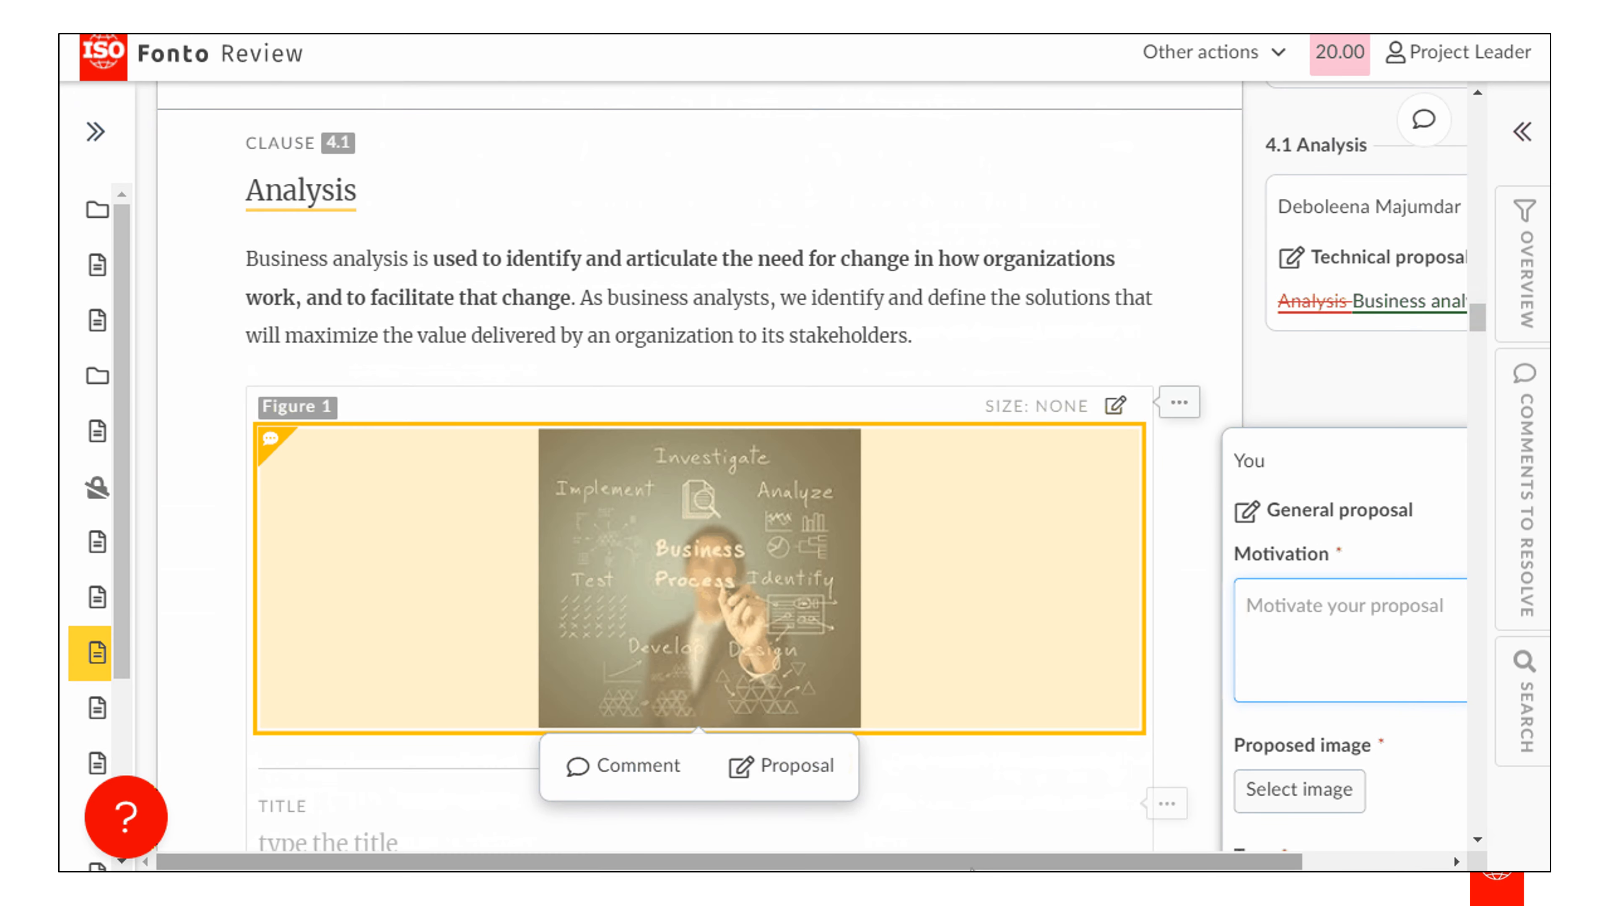
left_click_drag(963, 861, 1140, 861)
scroll(1227, 716, "down", 5)
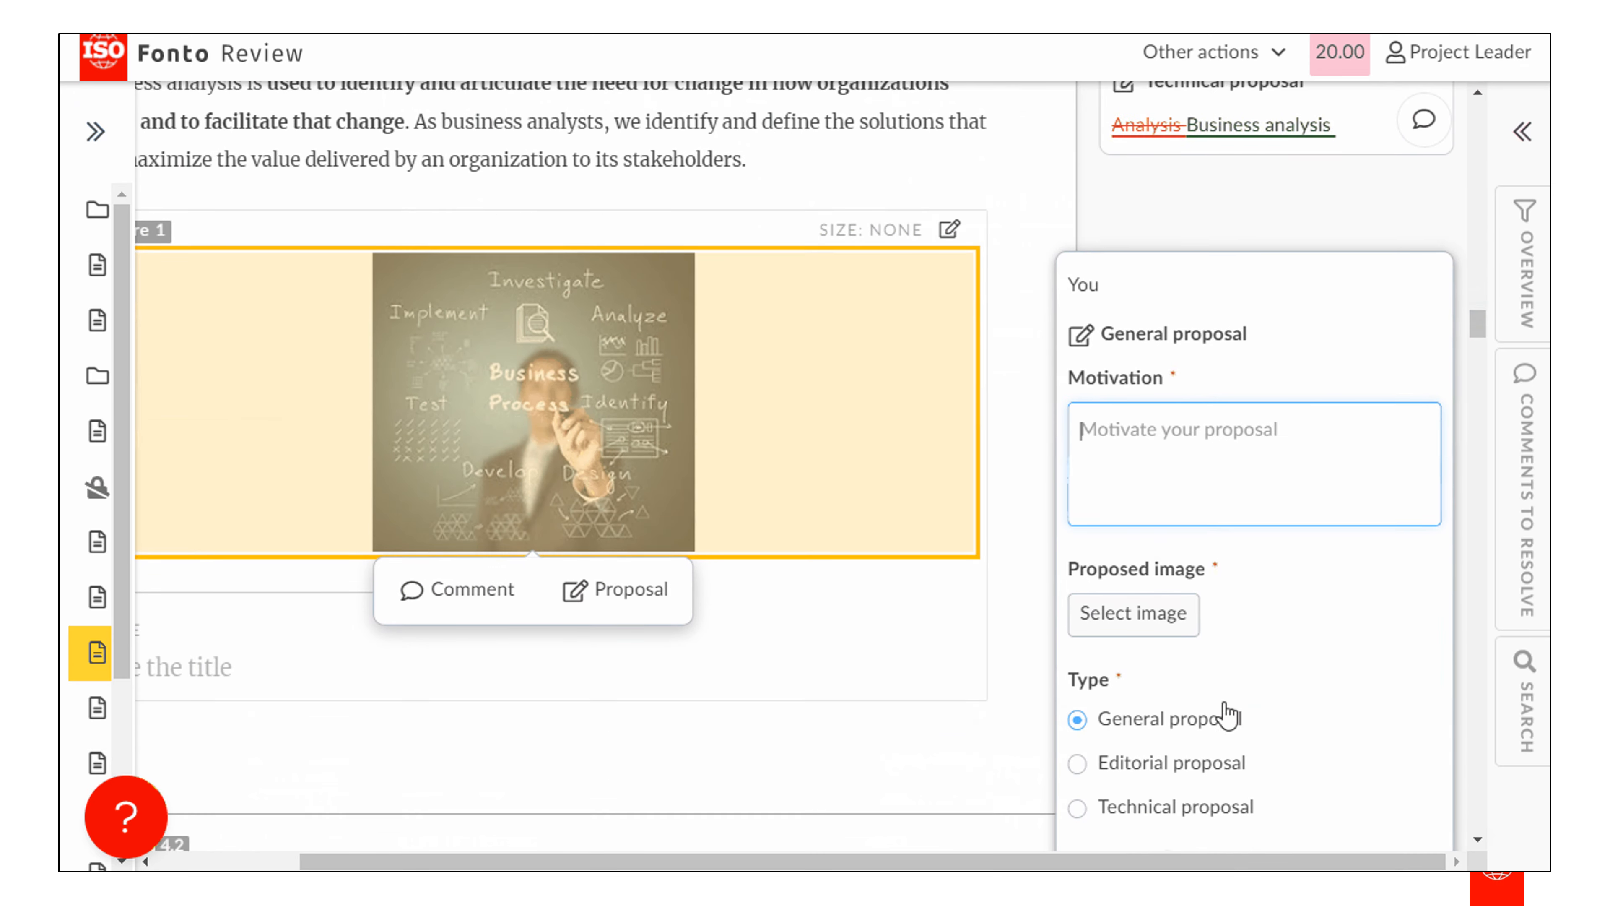
Propose BA2.png from the image library as the replacement image, with the motivation "better image"
left_click(1078, 678)
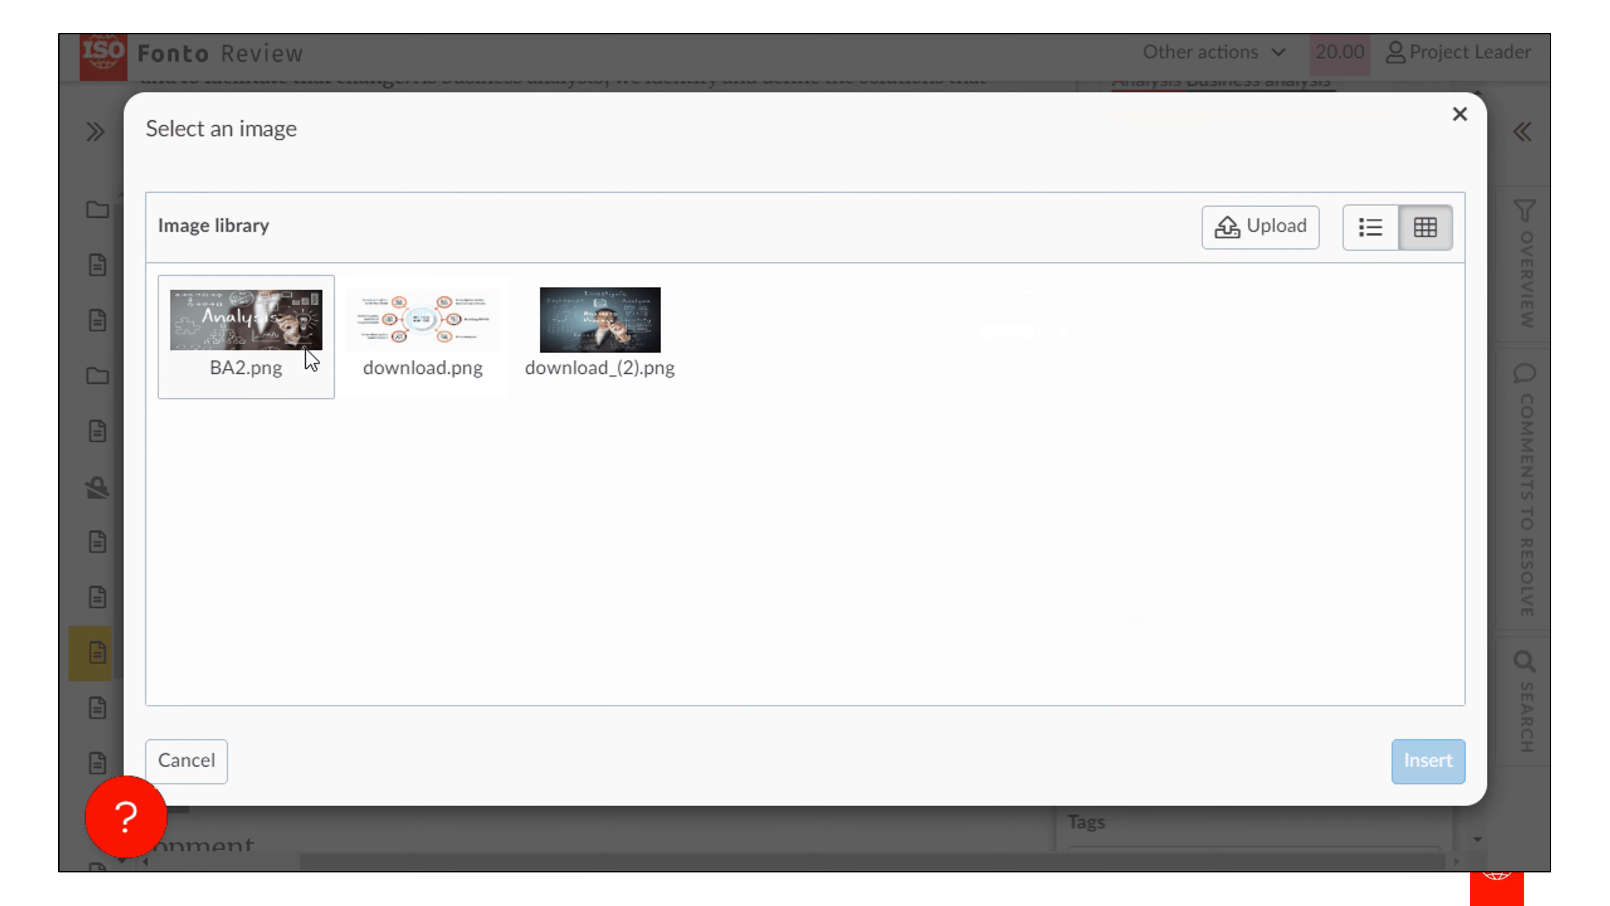
left_click(282, 352)
left_click(1421, 759)
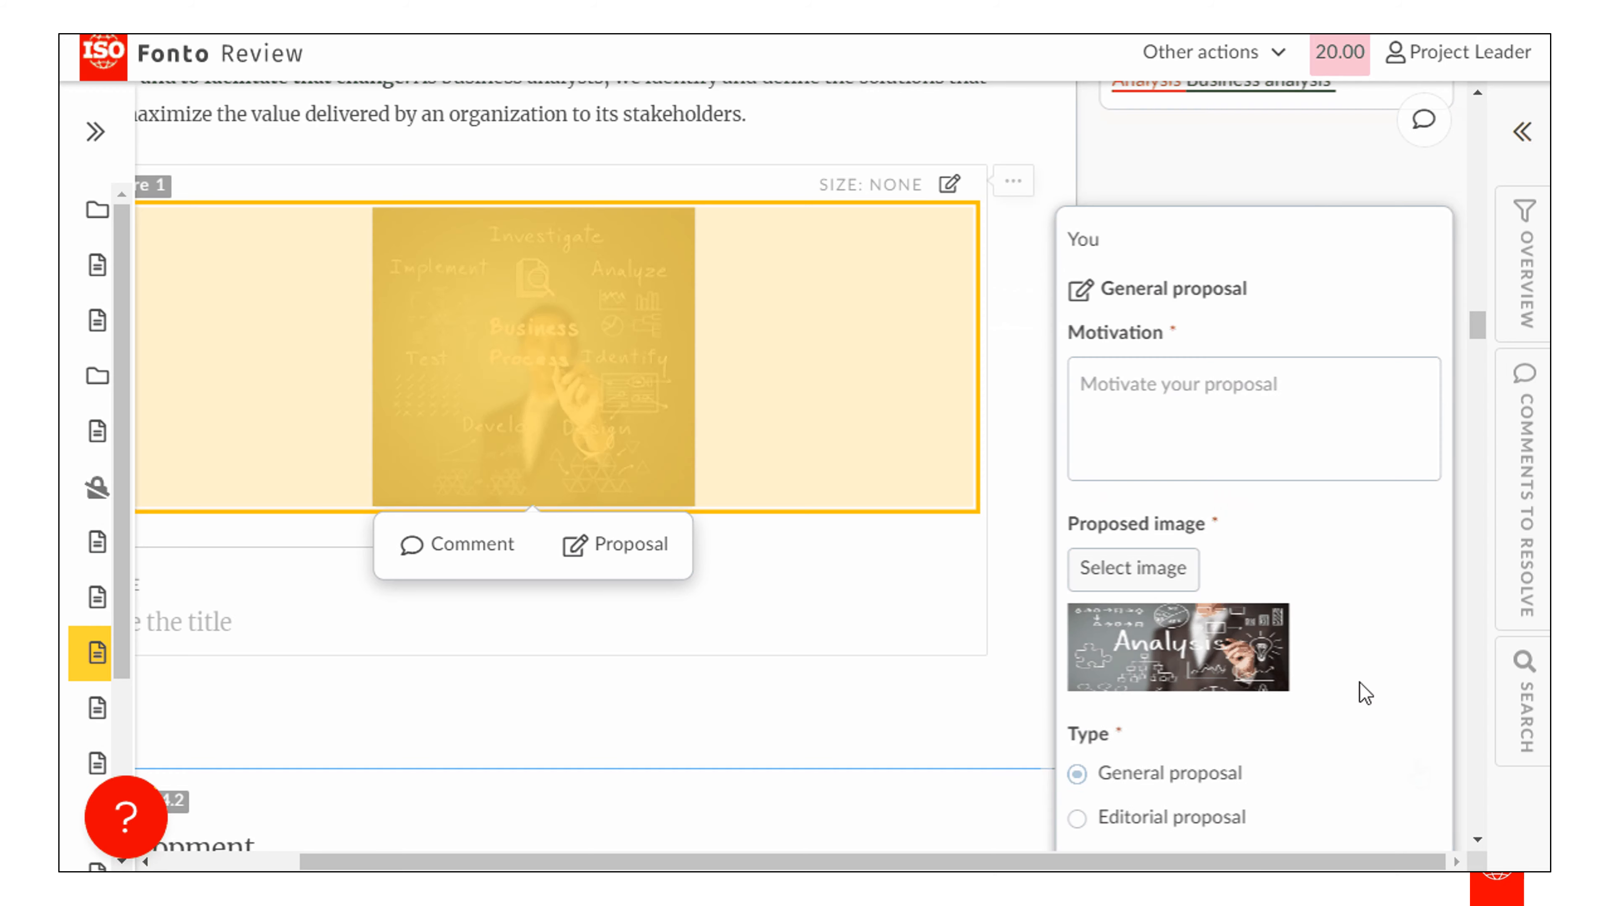
left_click(1161, 418)
type("better image")
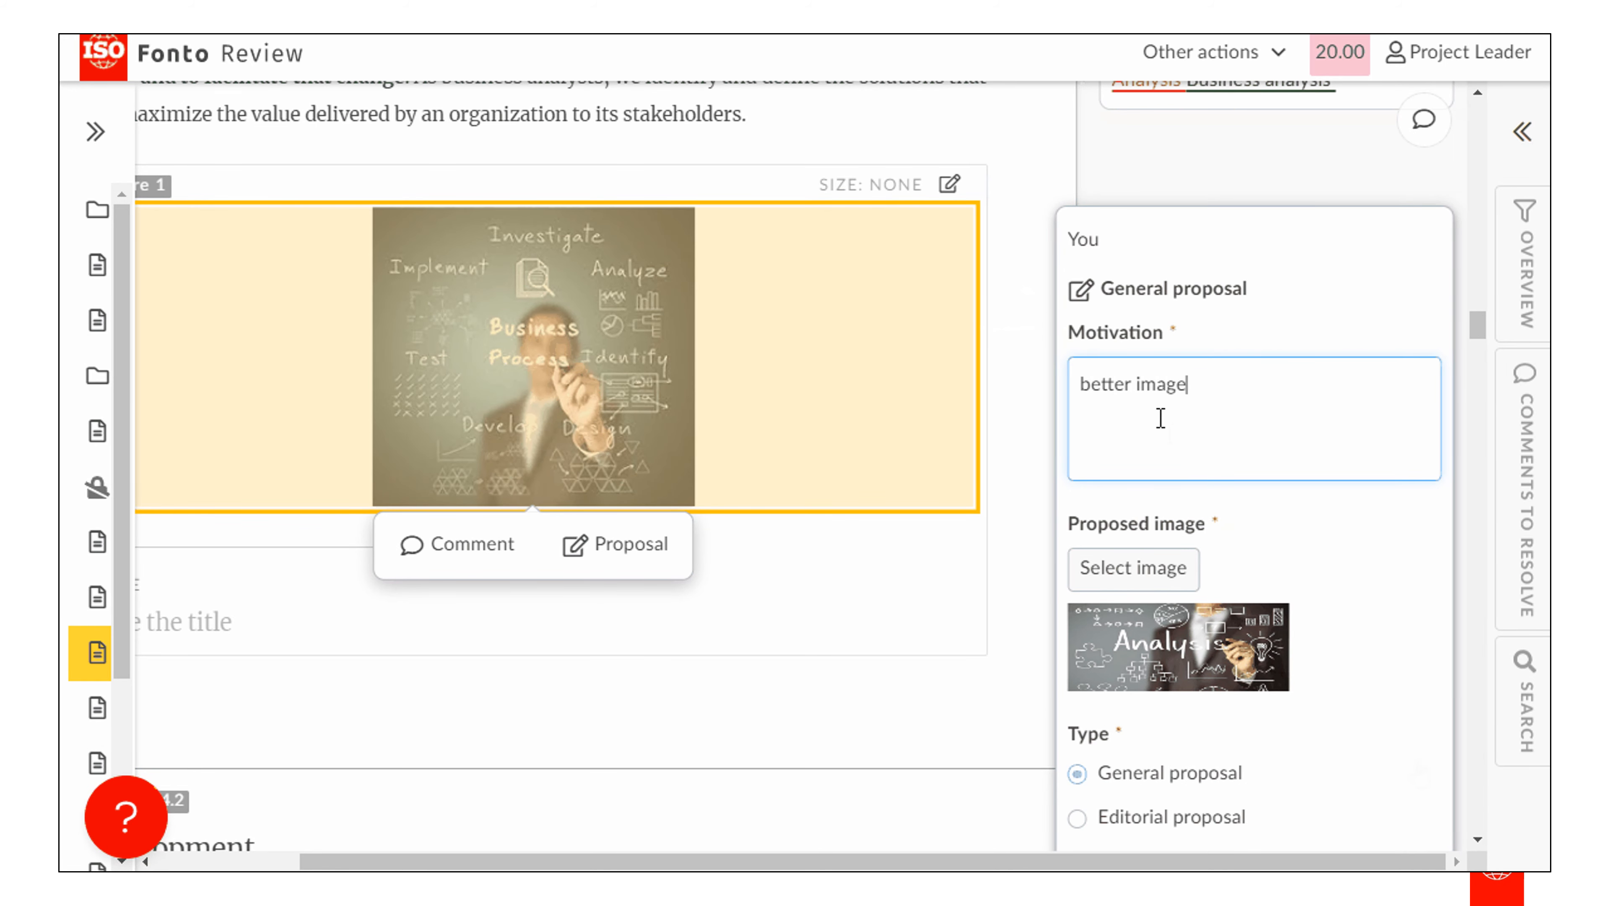
Classify the image proposal as a technical proposal with the tag urgent and the topic 2. analysis, and save it
scroll(1178, 438, "down", 1)
scroll(1185, 444, "down", 1)
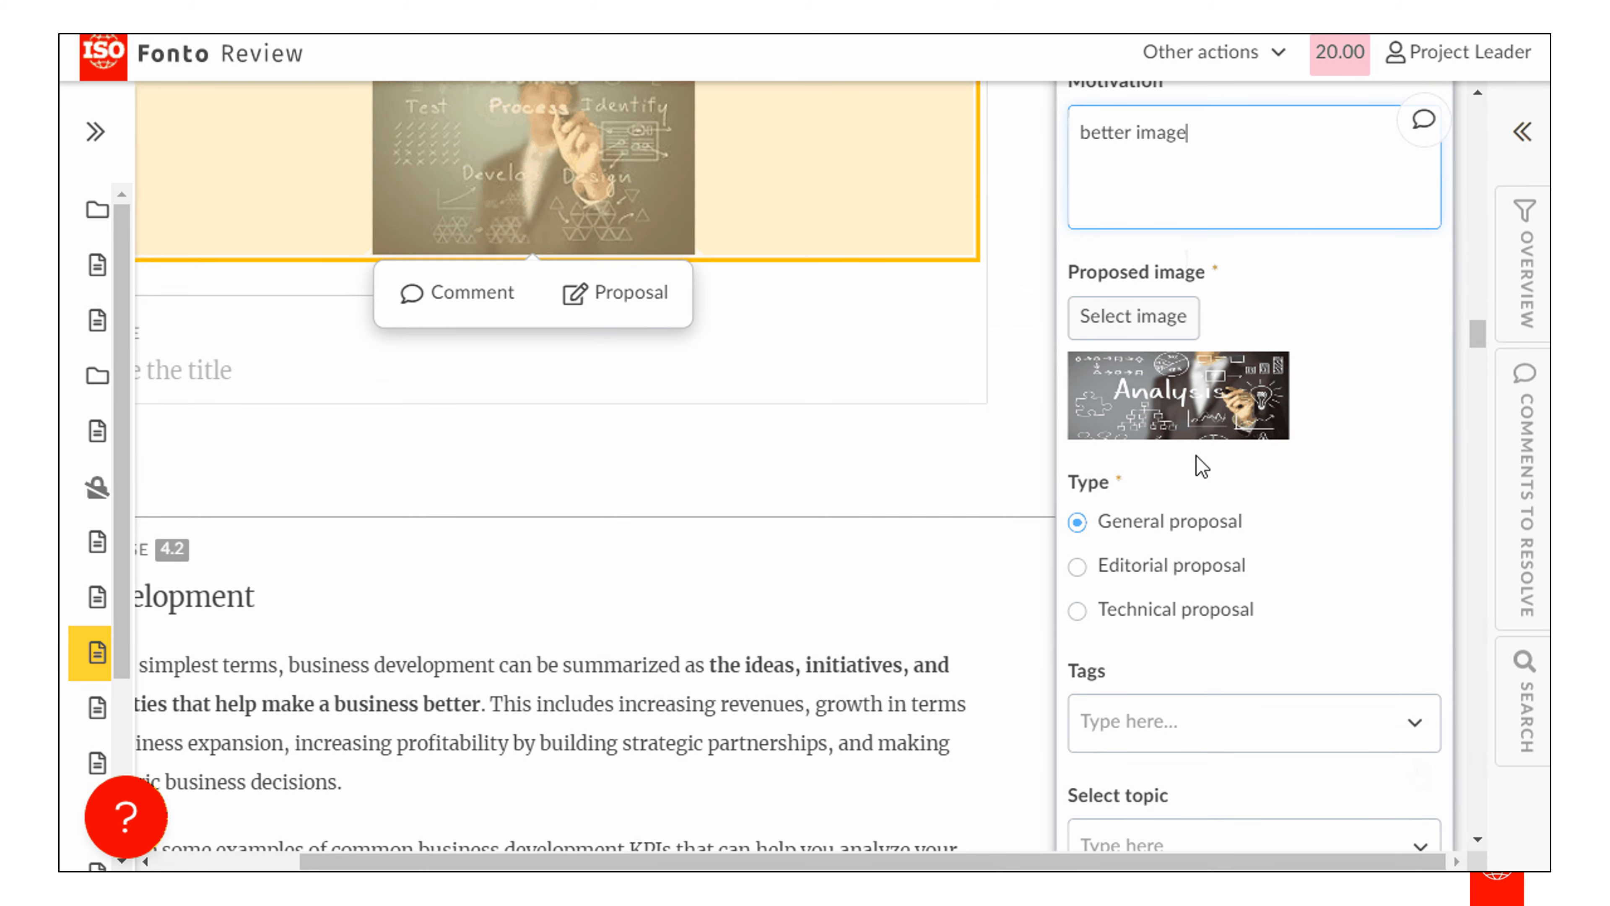
left_click(1208, 612)
scroll(1338, 667, "down", 1)
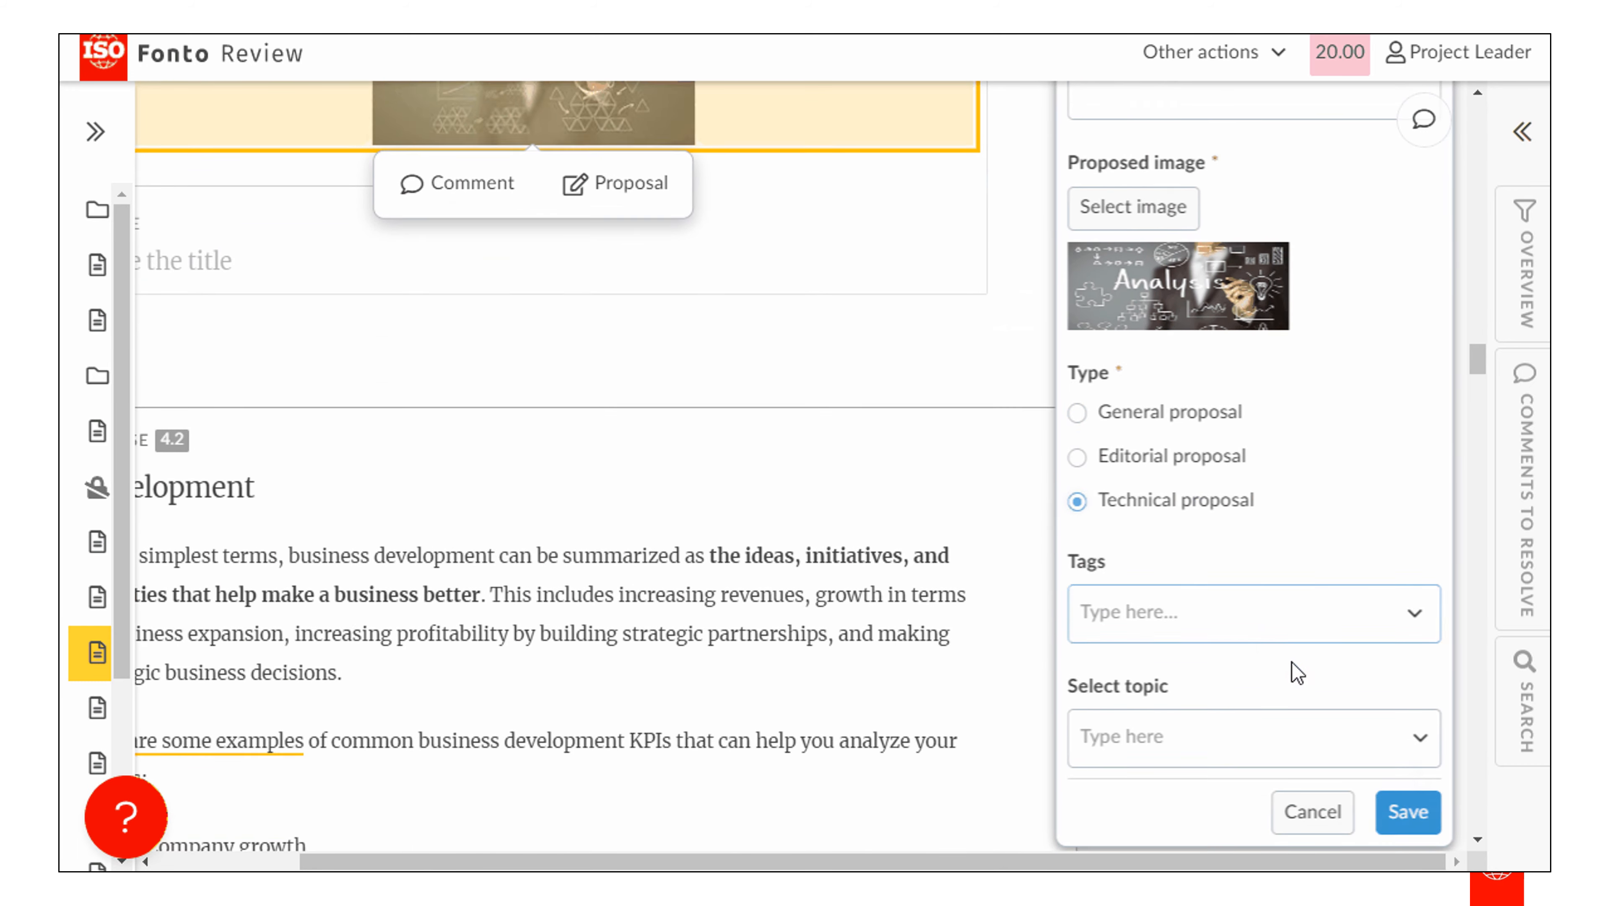
left_click(1419, 595)
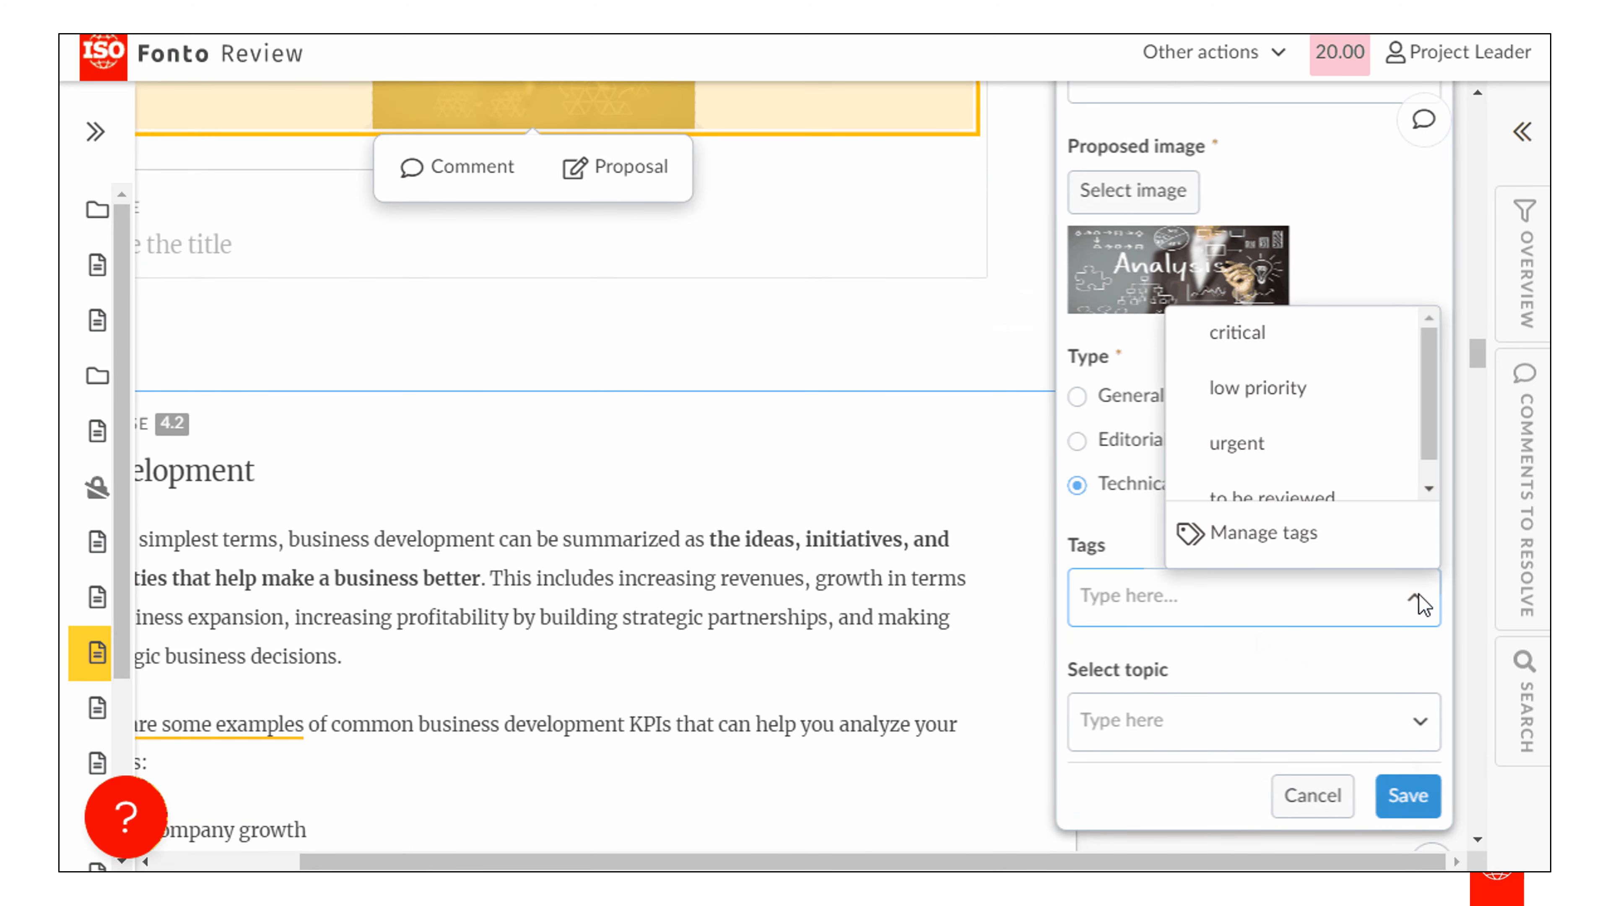
left_click(1335, 466)
scroll(1293, 672, "down", 1)
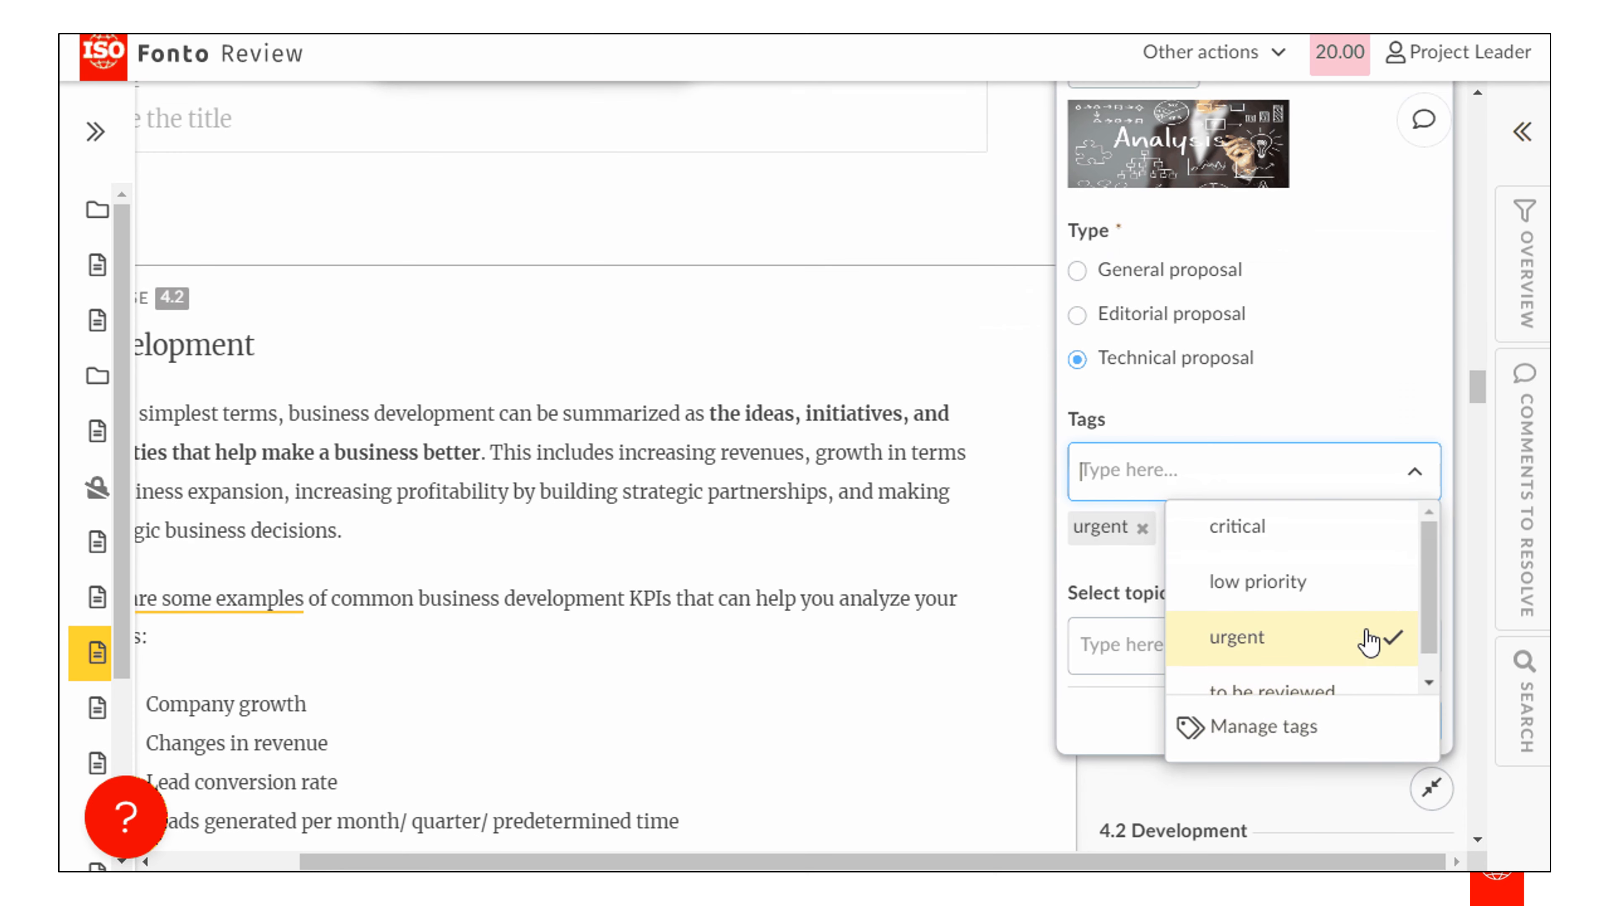
left_click(1138, 641)
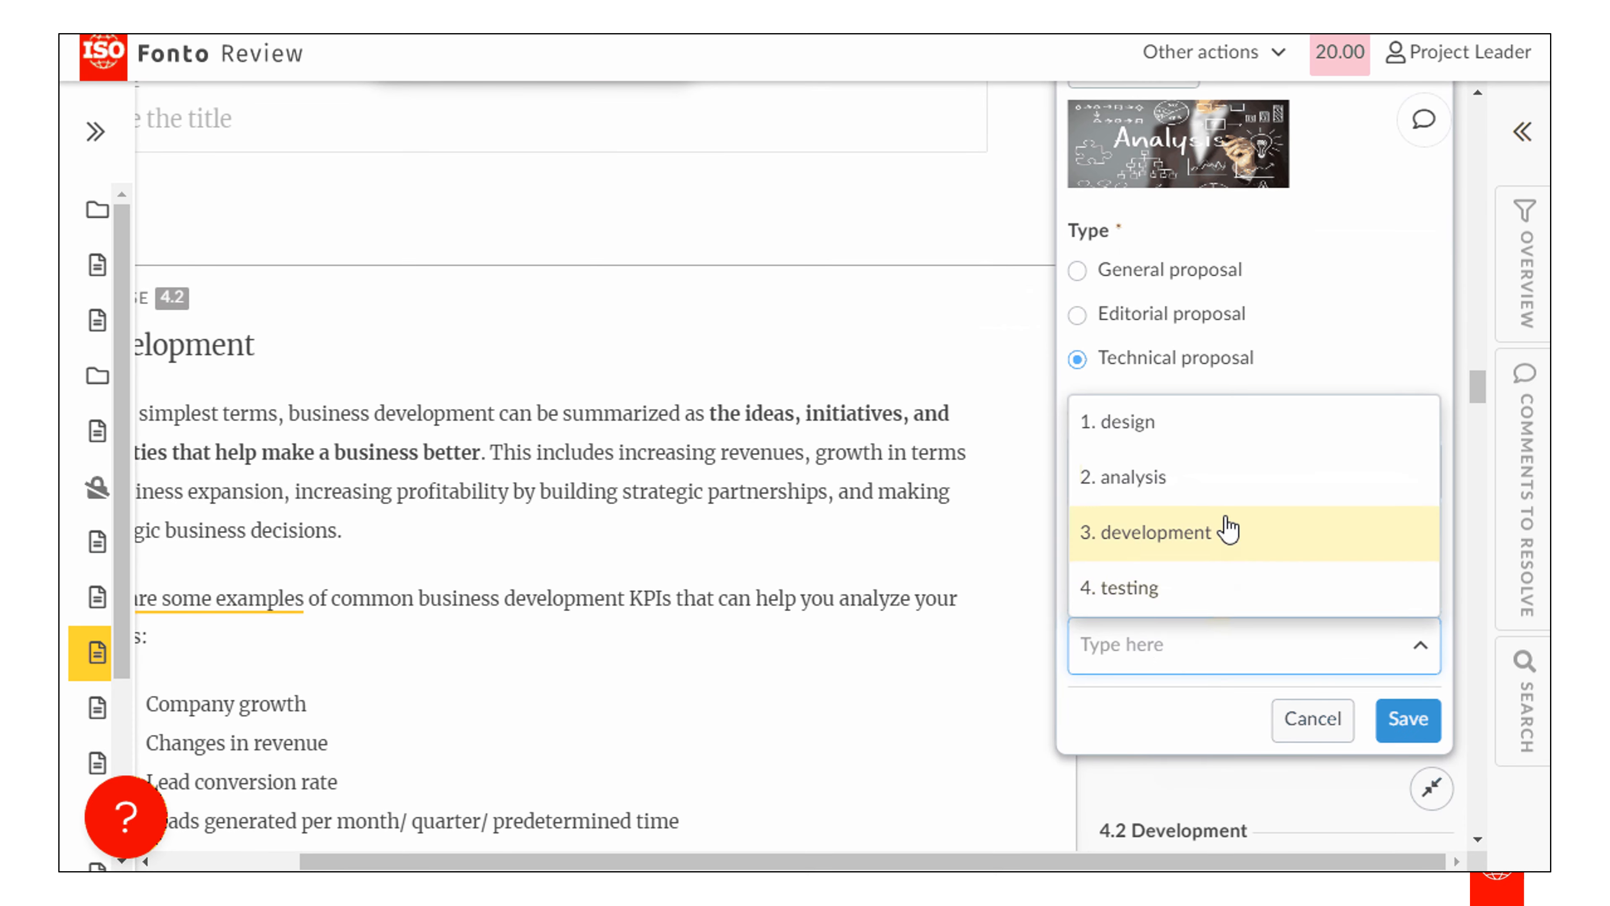
left_click(1143, 511)
left_click(1408, 719)
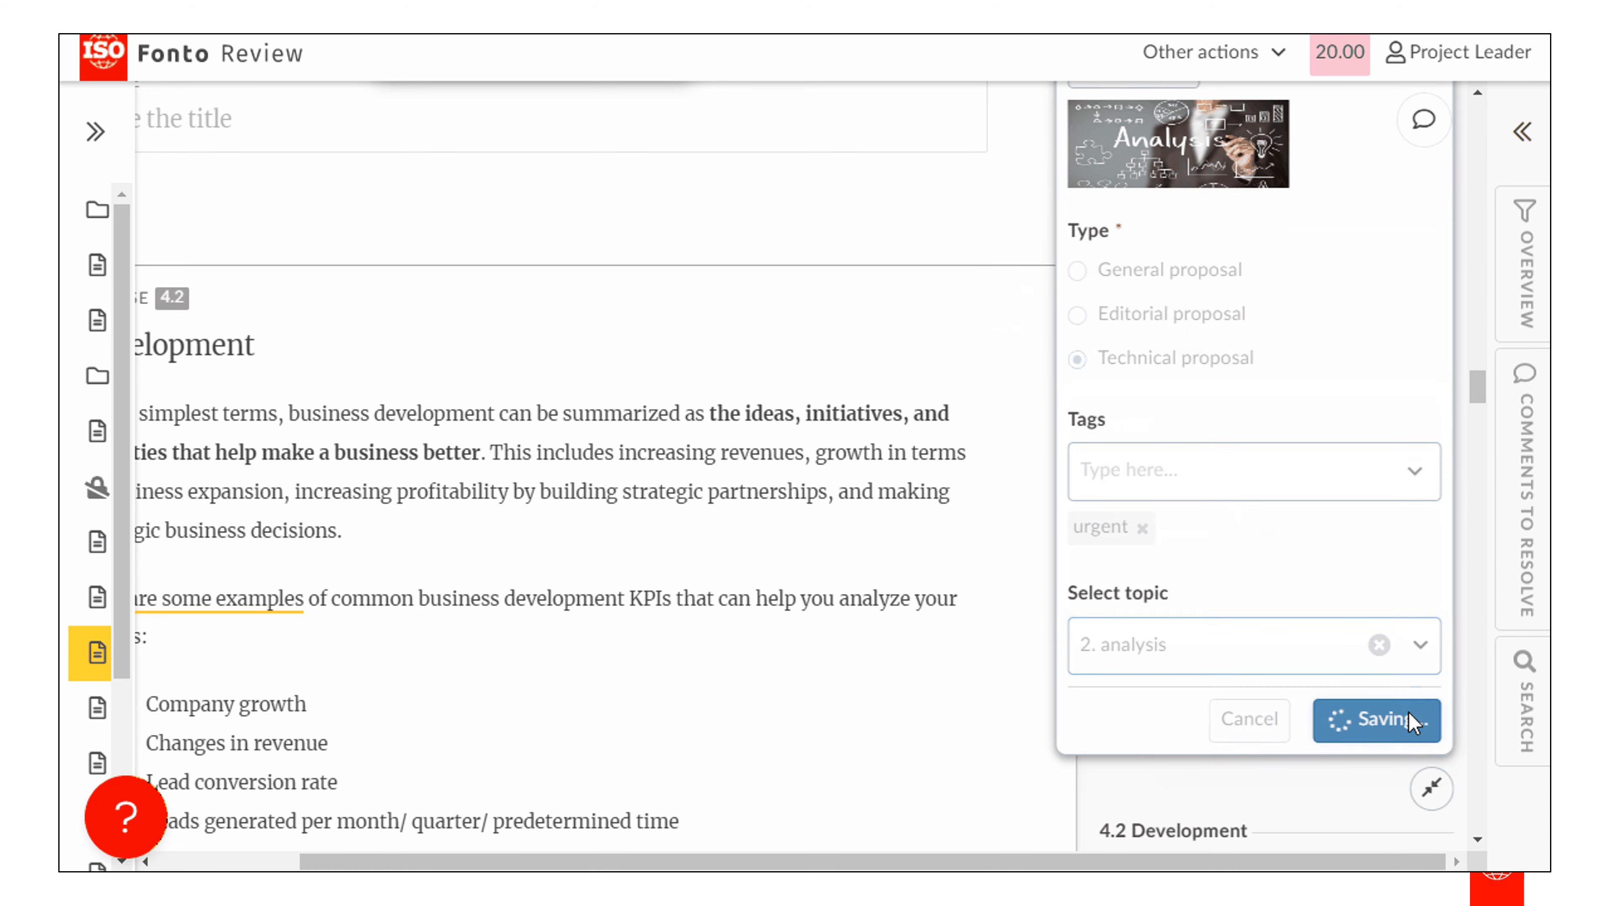
Open the technical proposal that changes the clause 4.1 title from Analysis to Business analysis, and agree with it
scroll(1217, 632, "down", 1)
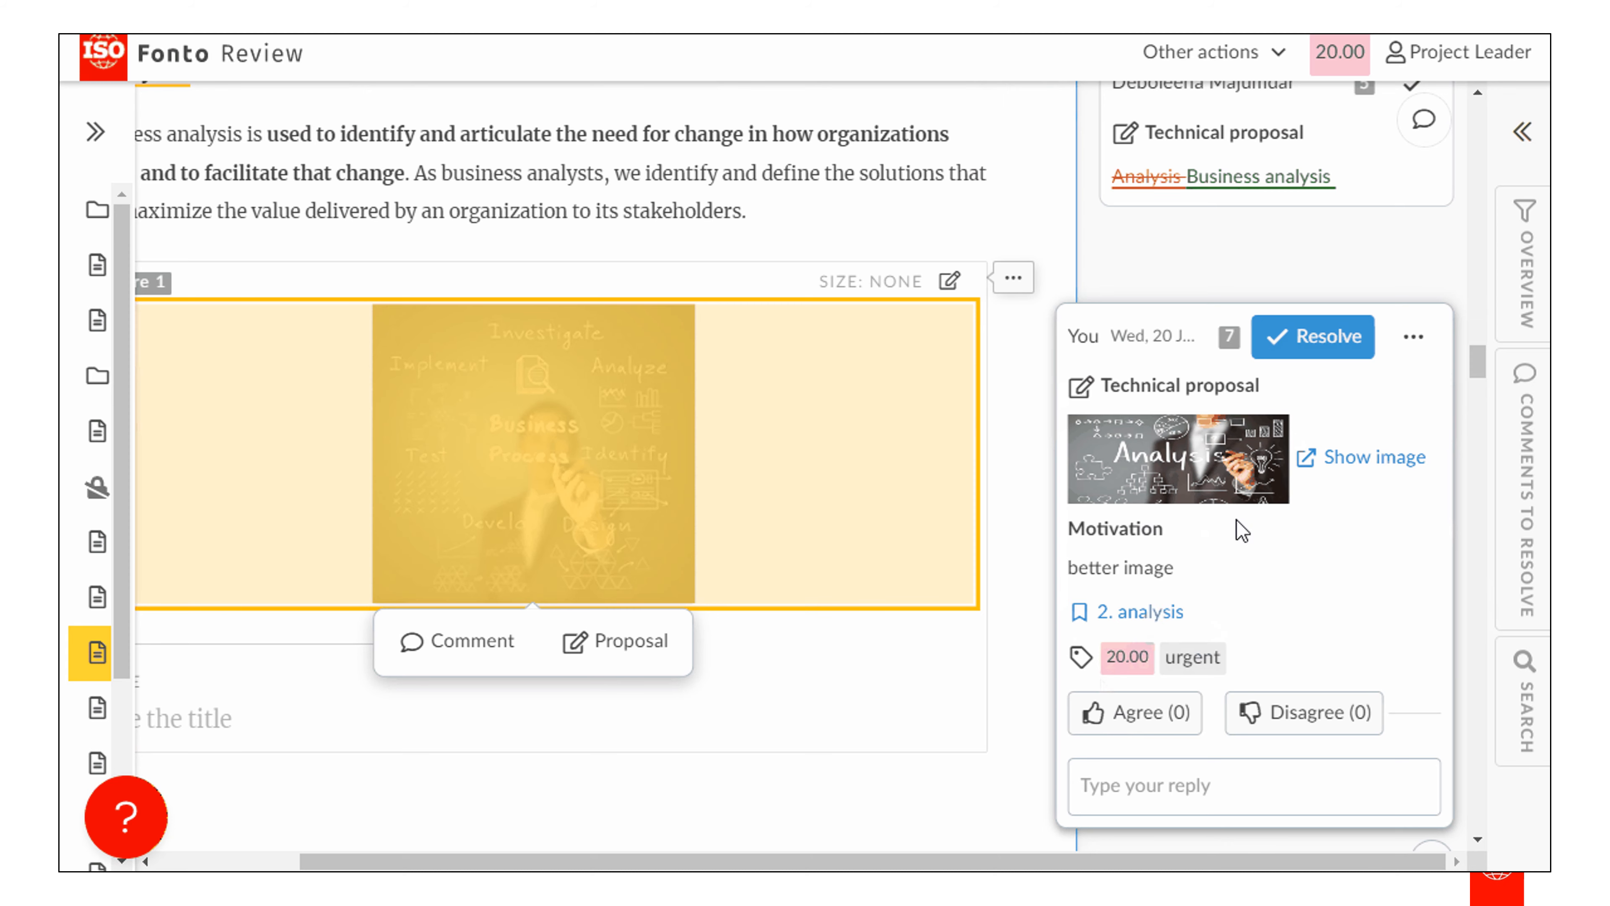
scroll(1277, 568, "up", 4)
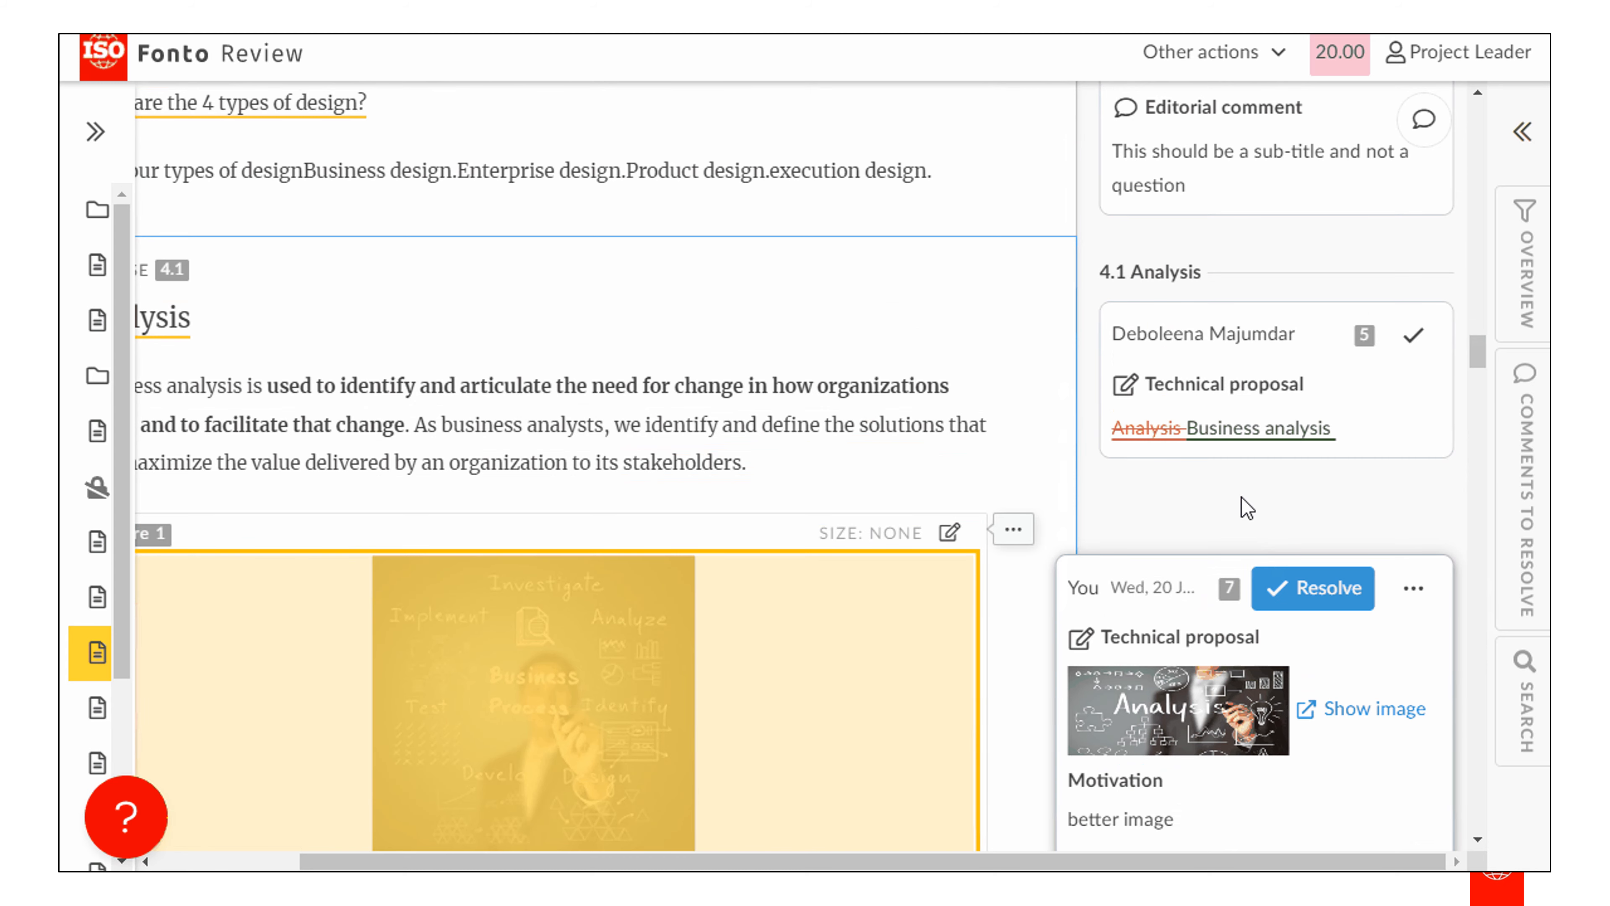
left_click(1315, 360)
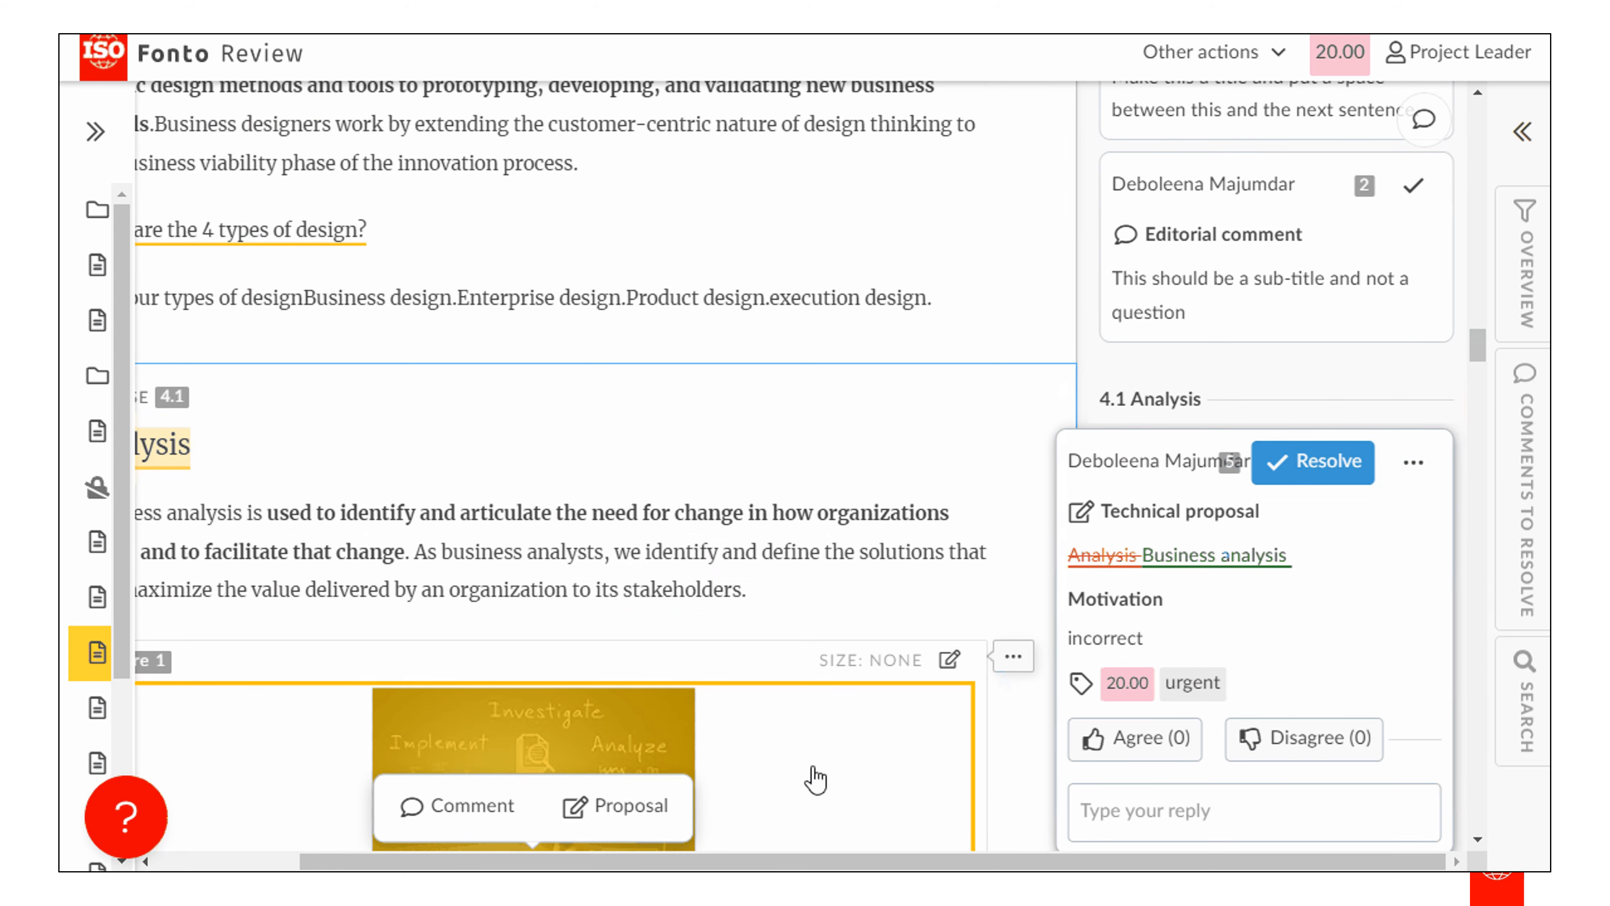
left_click_drag(729, 861, 611, 859)
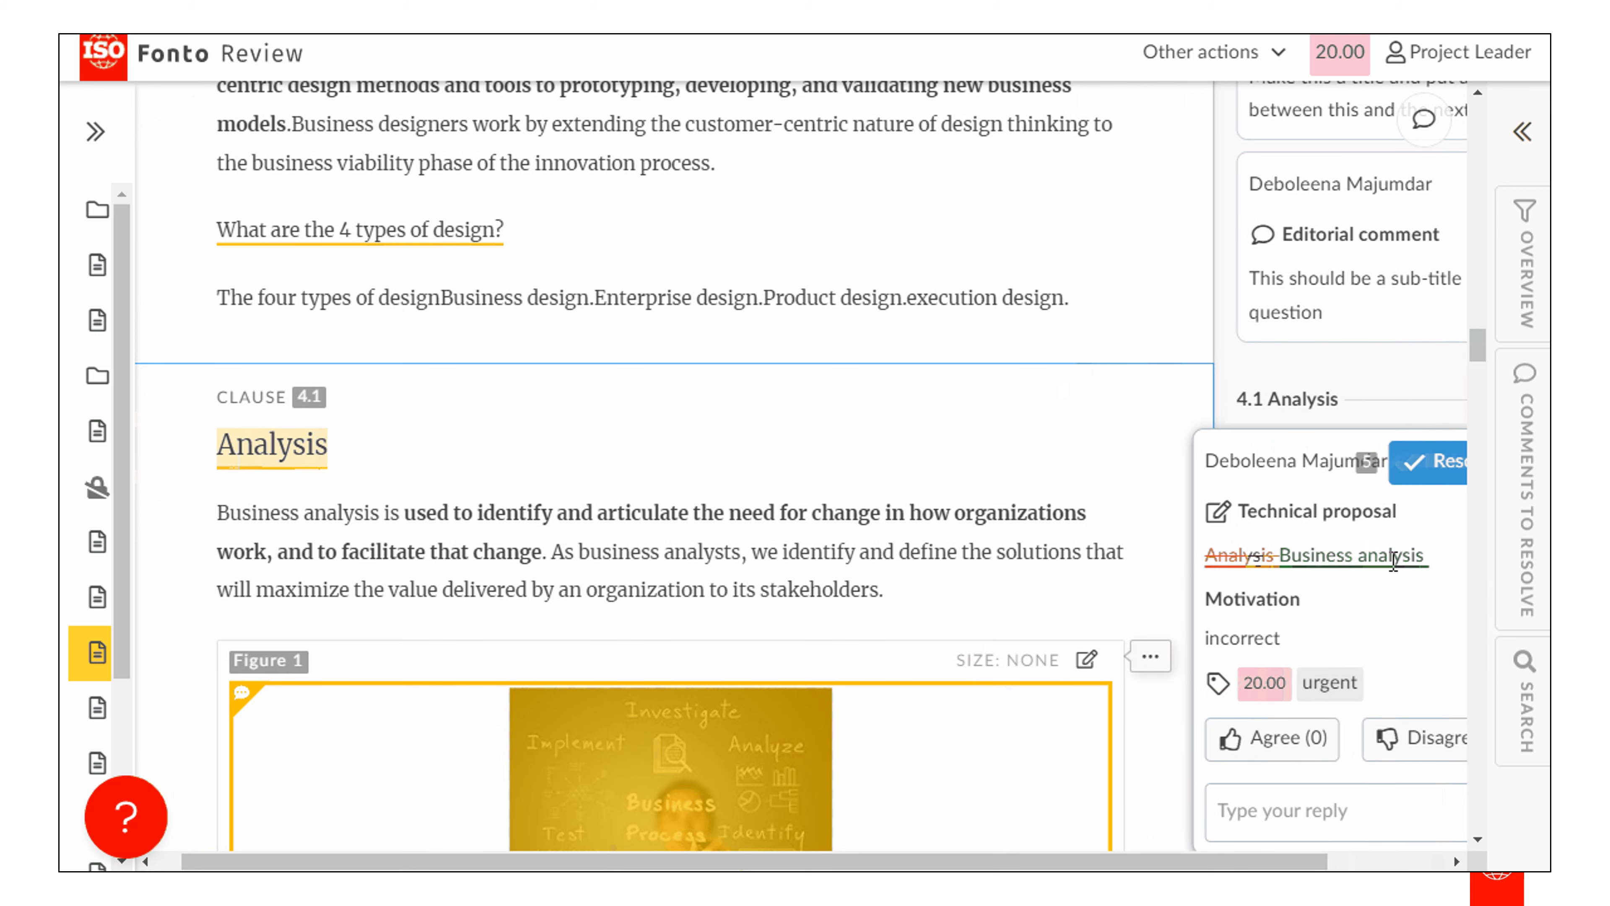
left_click_drag(1121, 864, 1239, 864)
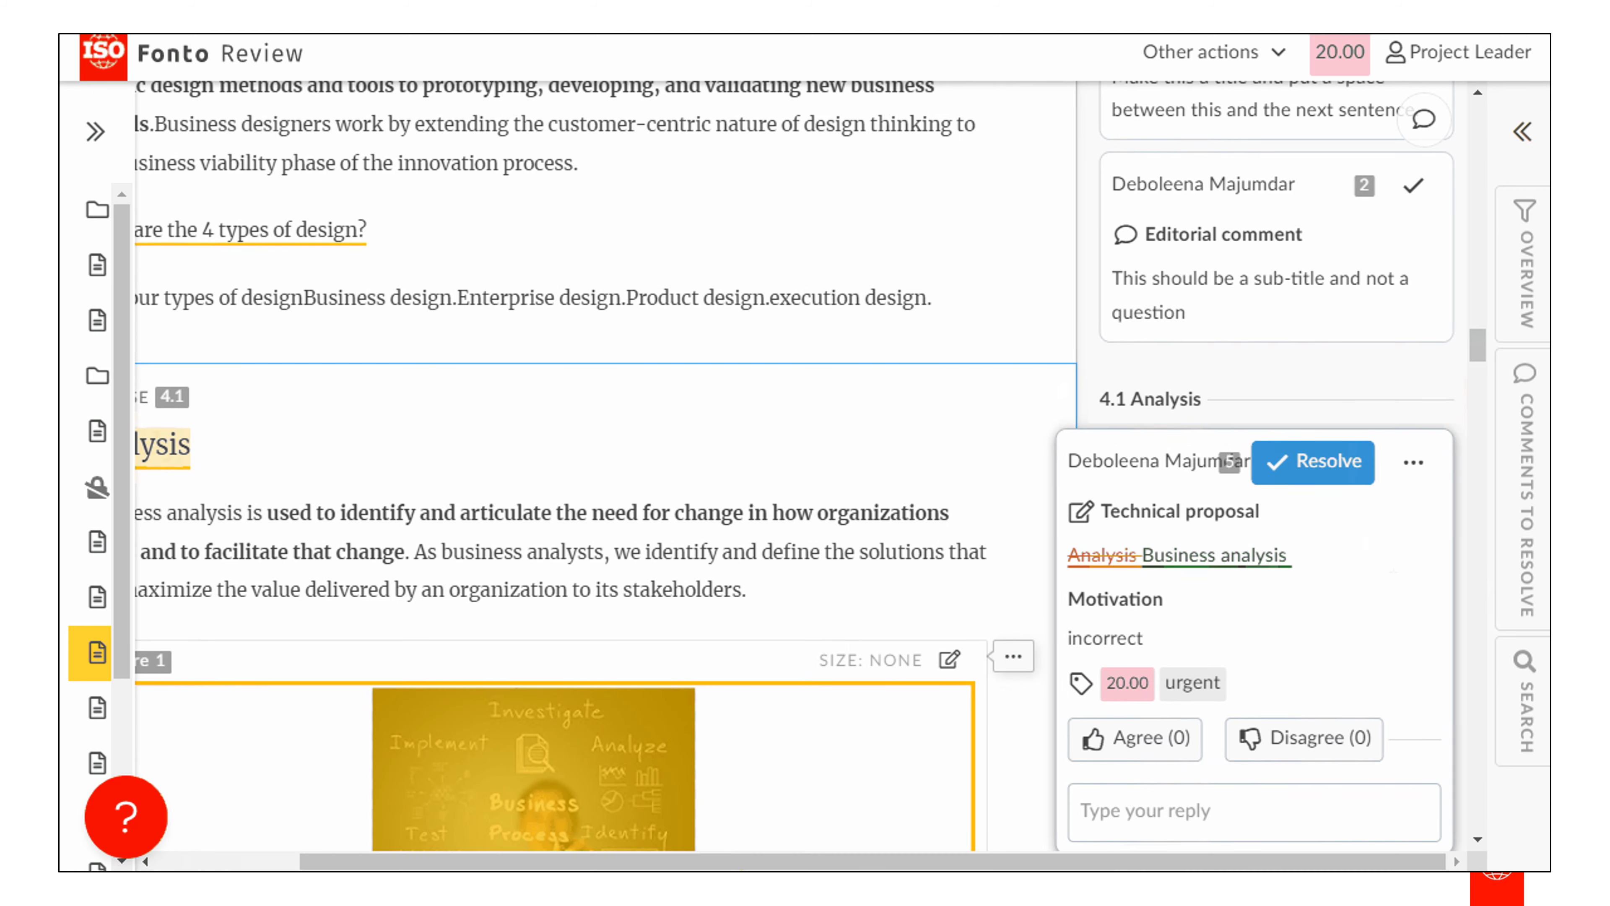
scroll(1373, 672, "down", 3)
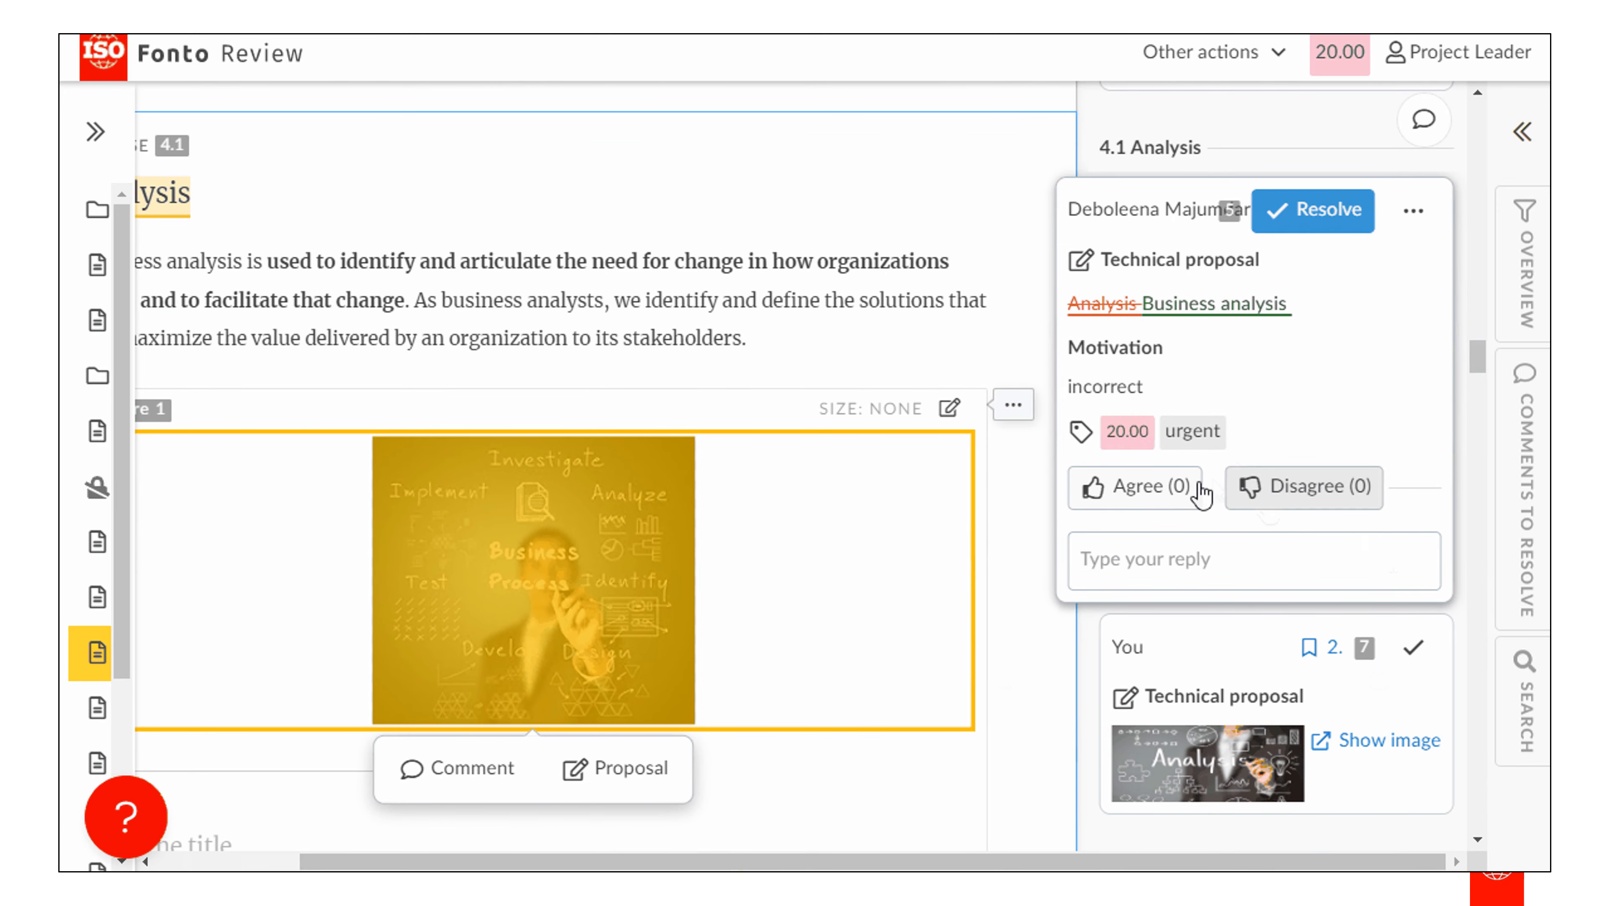
left_click(1149, 499)
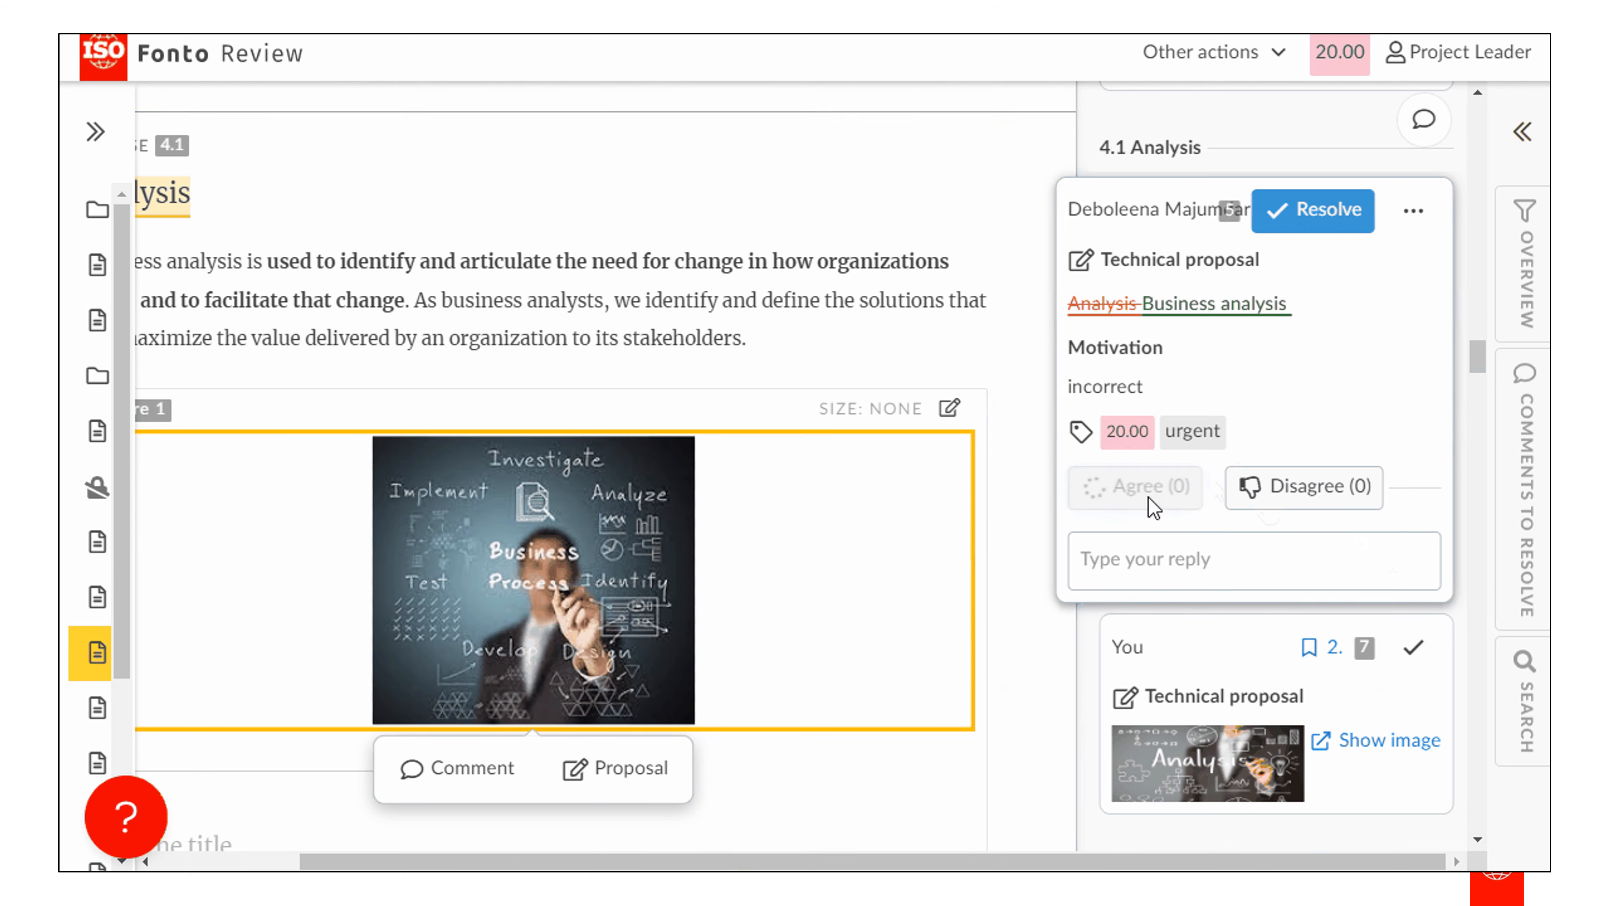
Reply "agreed. will resolve soon." to the Business analysis title proposal
left_click(1219, 556)
type("agreed. will resolve soon.")
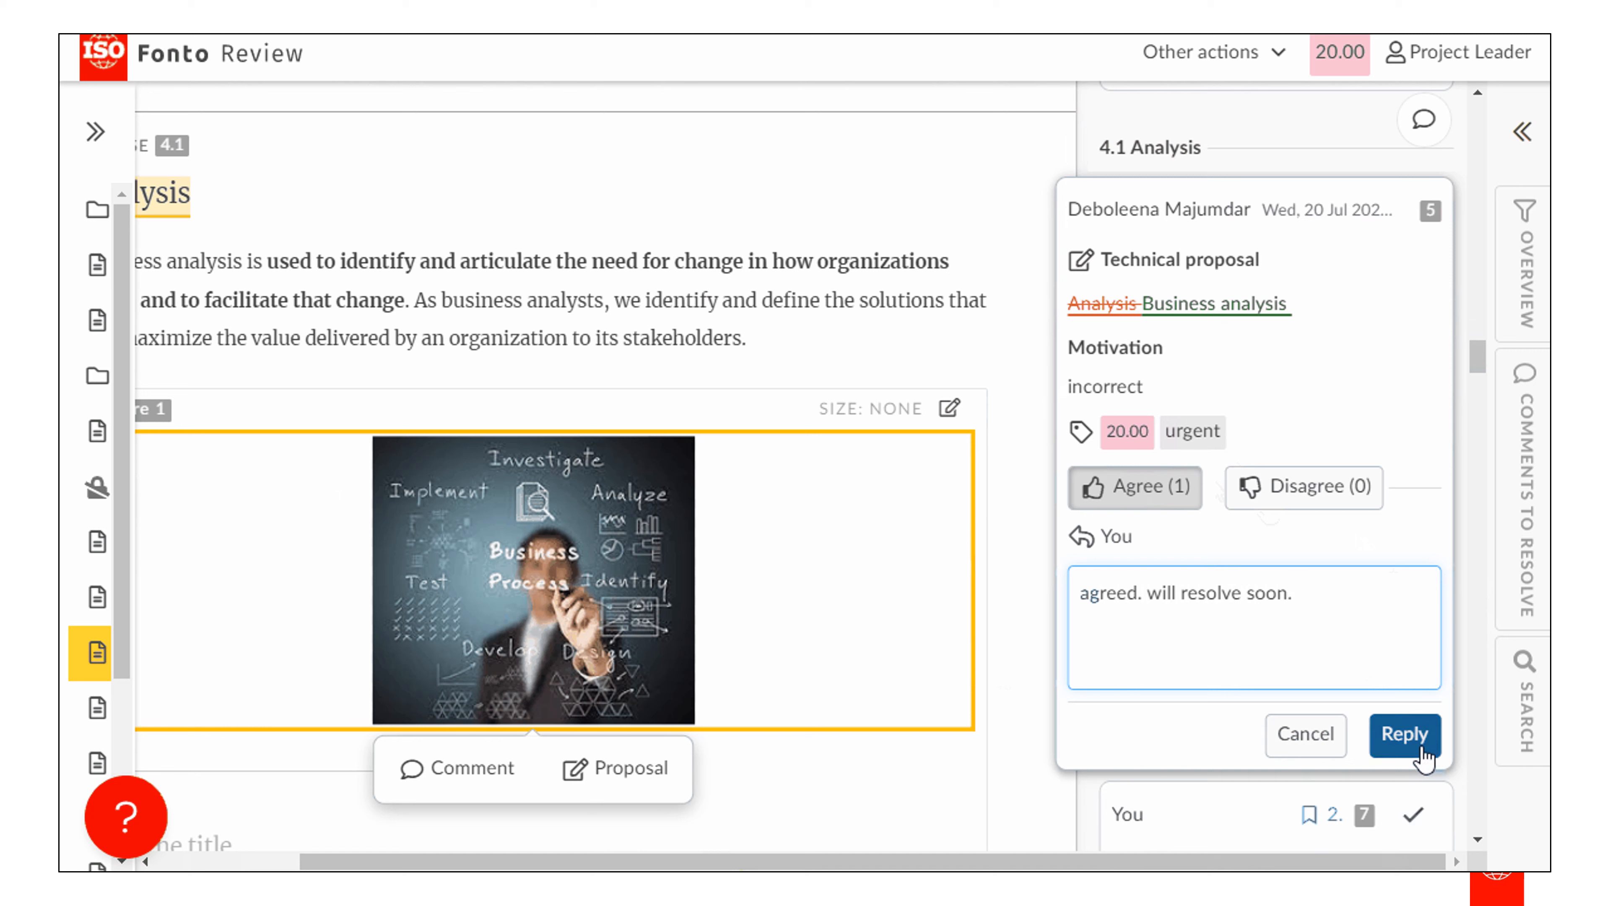
left_click(1405, 734)
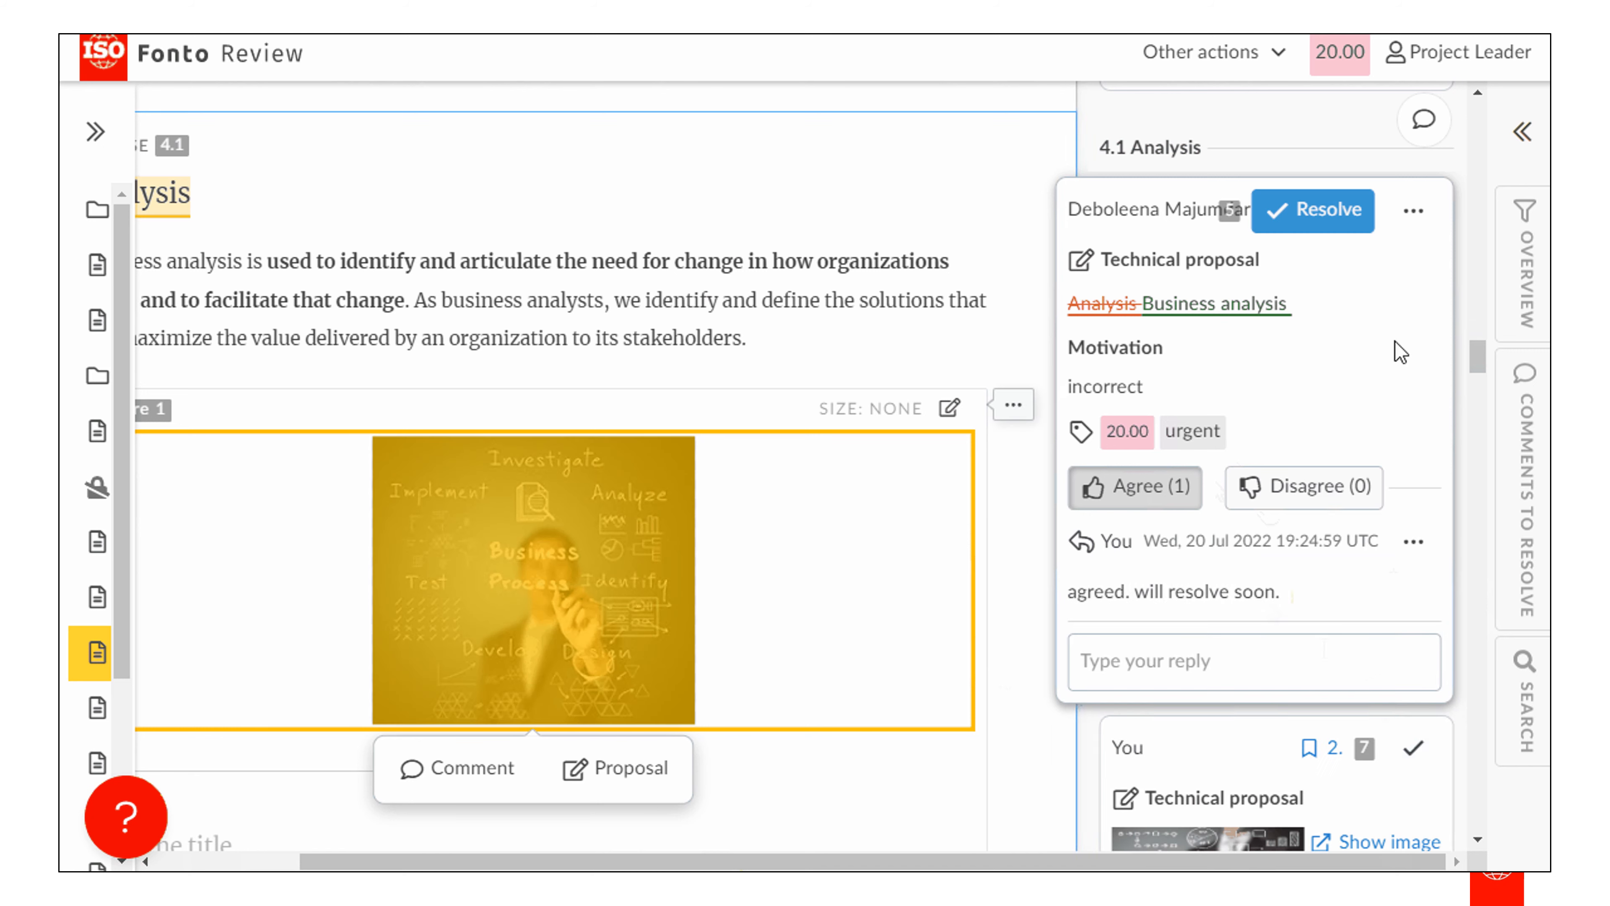
Edit the tags of the Business analysis title proposal and remove the urgent tag
left_click(1427, 229)
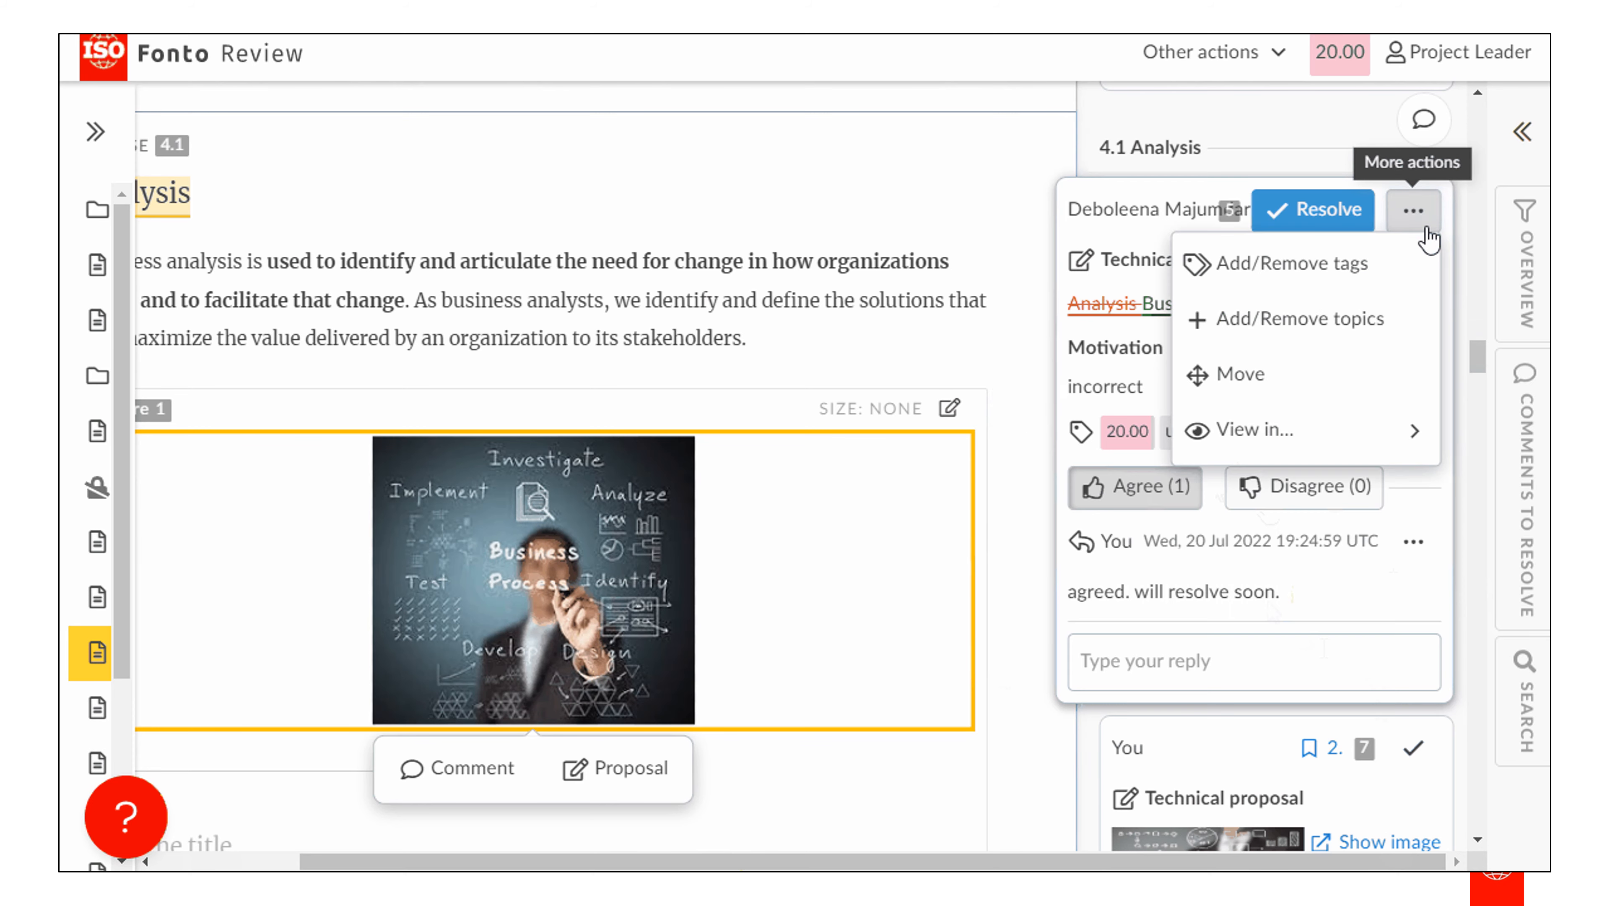
left_click(1387, 282)
scroll(1383, 355, "down", 4)
left_click(1398, 367)
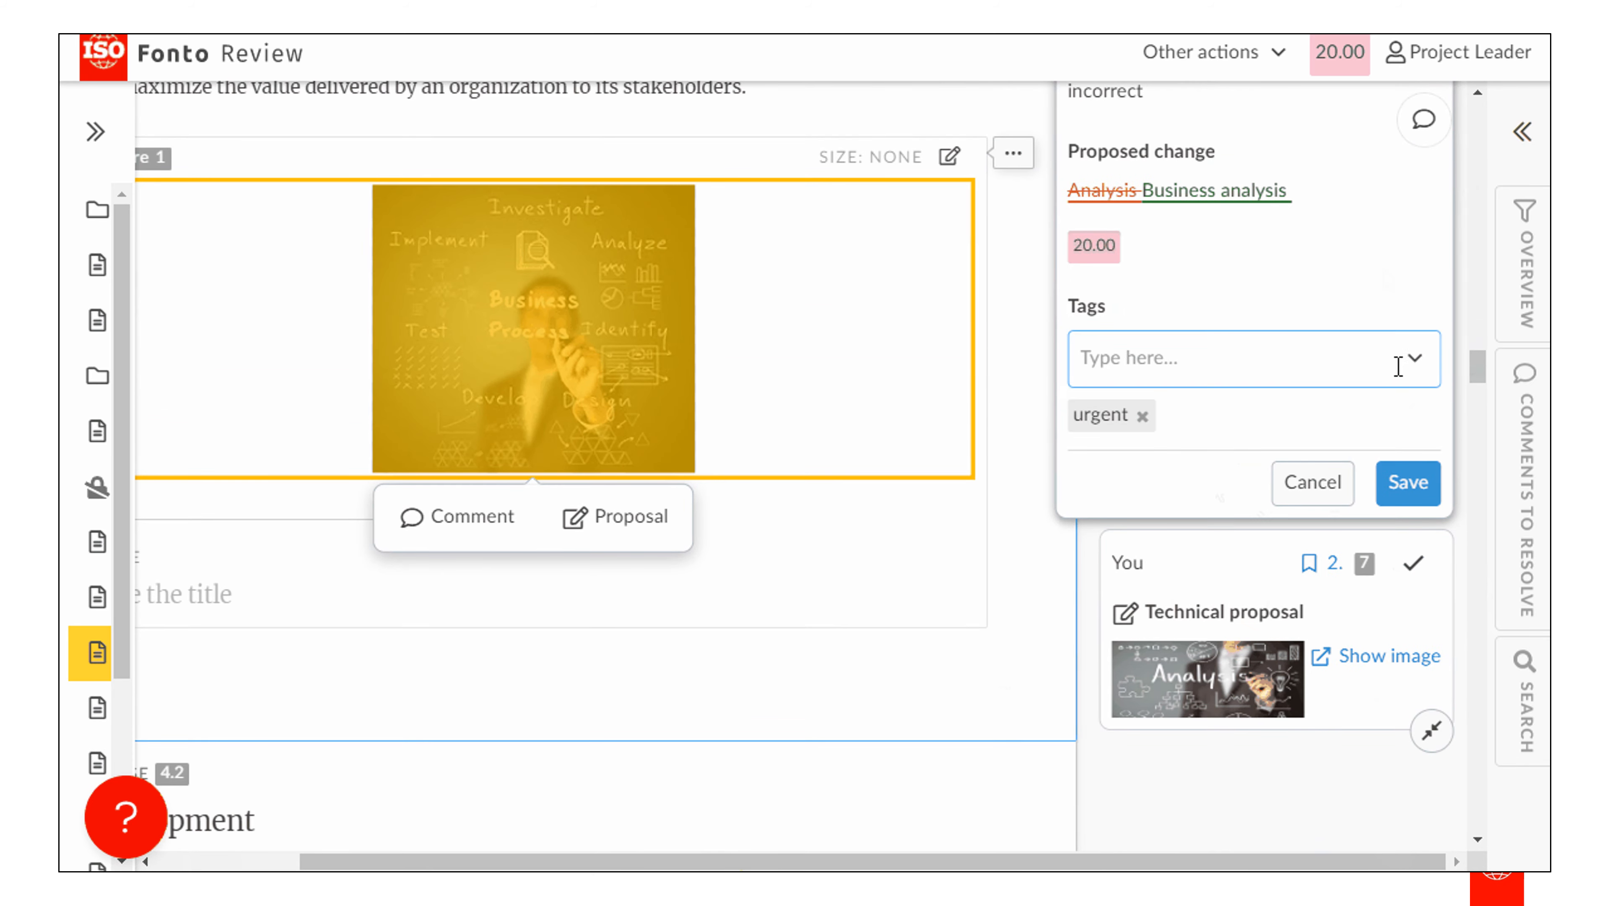
left_click(1415, 359)
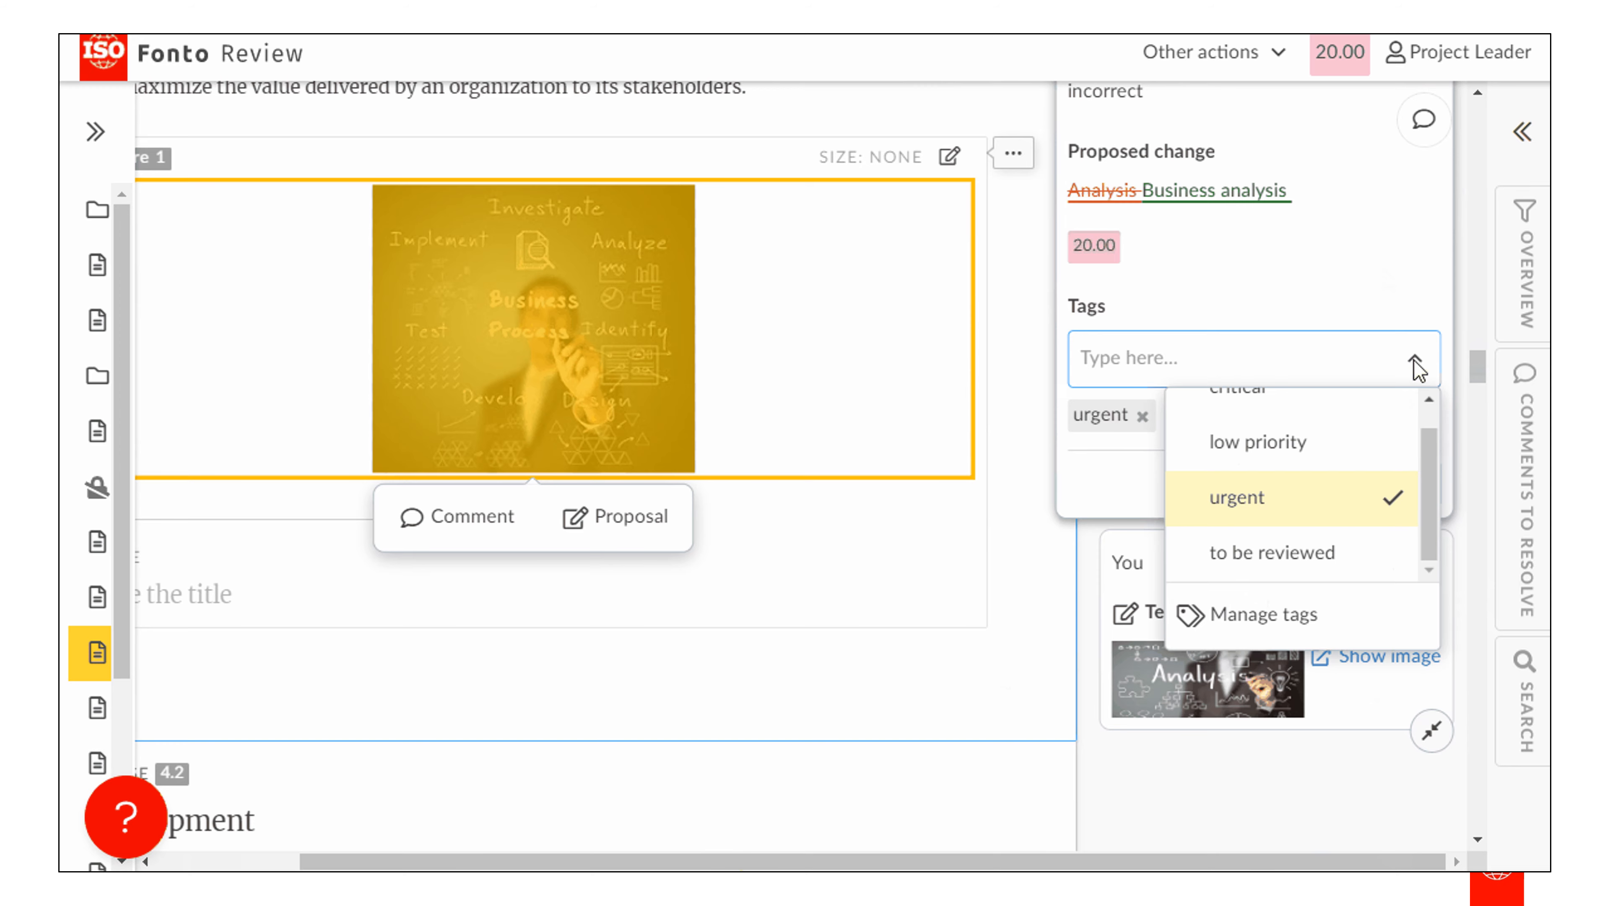
left_click(1374, 510)
scroll(1306, 445, "up", 1)
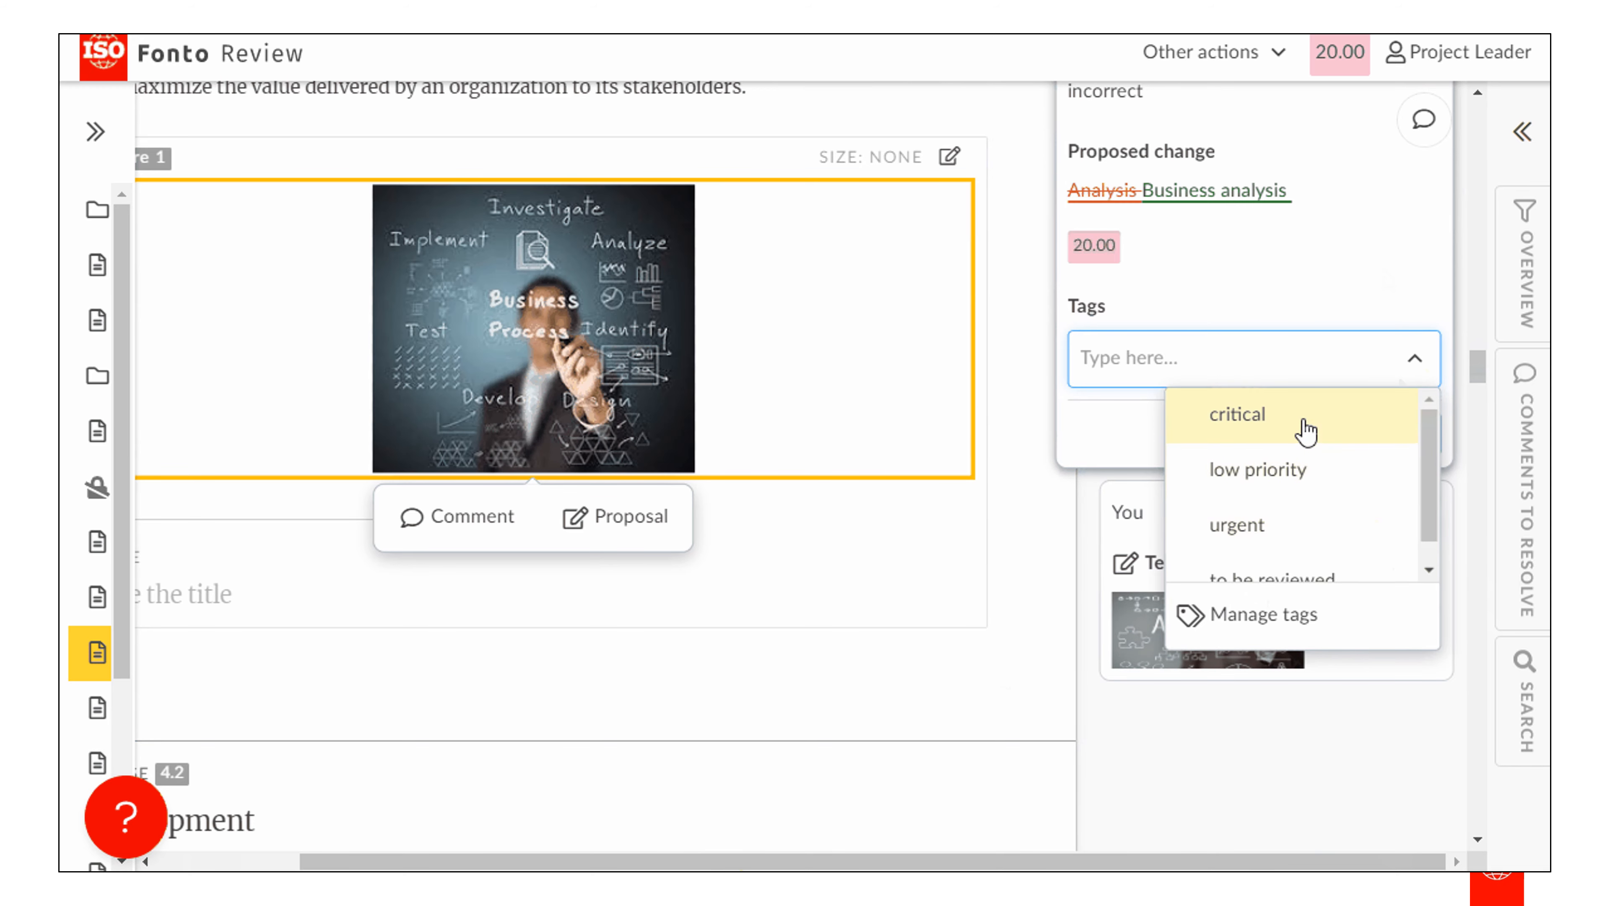